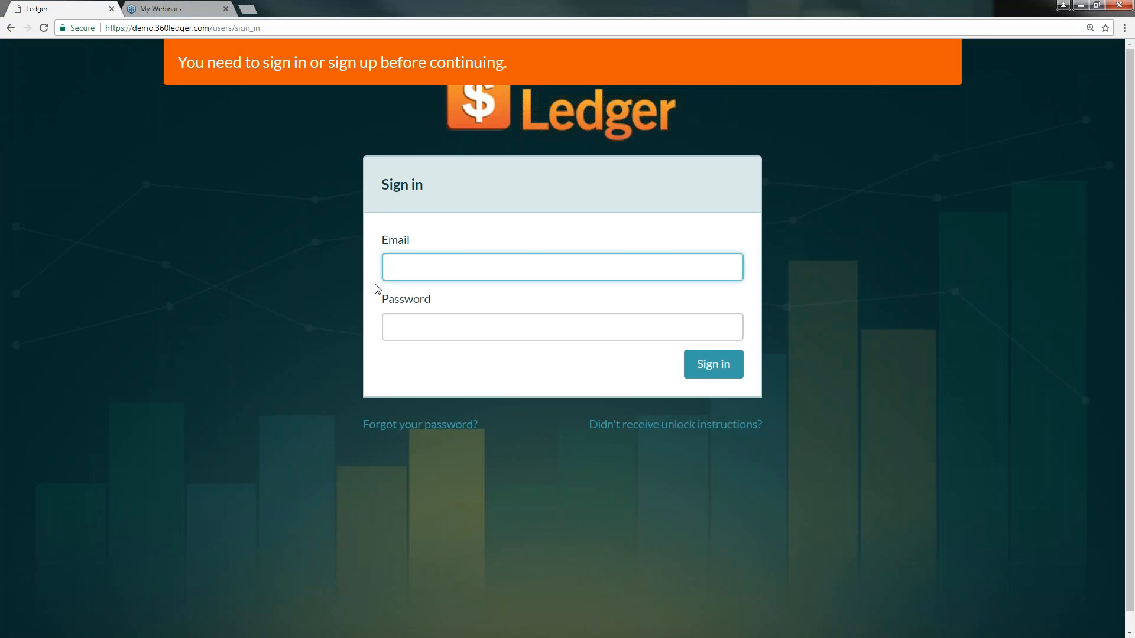
# - Sign in with the saved account e-mail and the account password, dismissing the browser's save-password prompt
pyautogui.write('p')
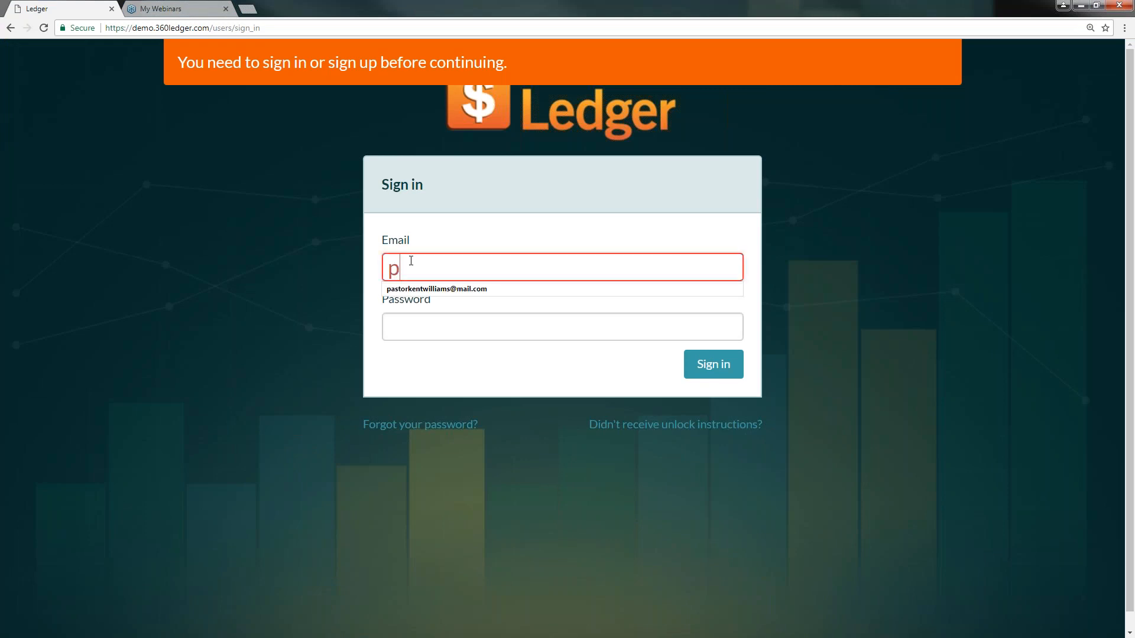
pyautogui.press('Down')
pyautogui.press('Return')
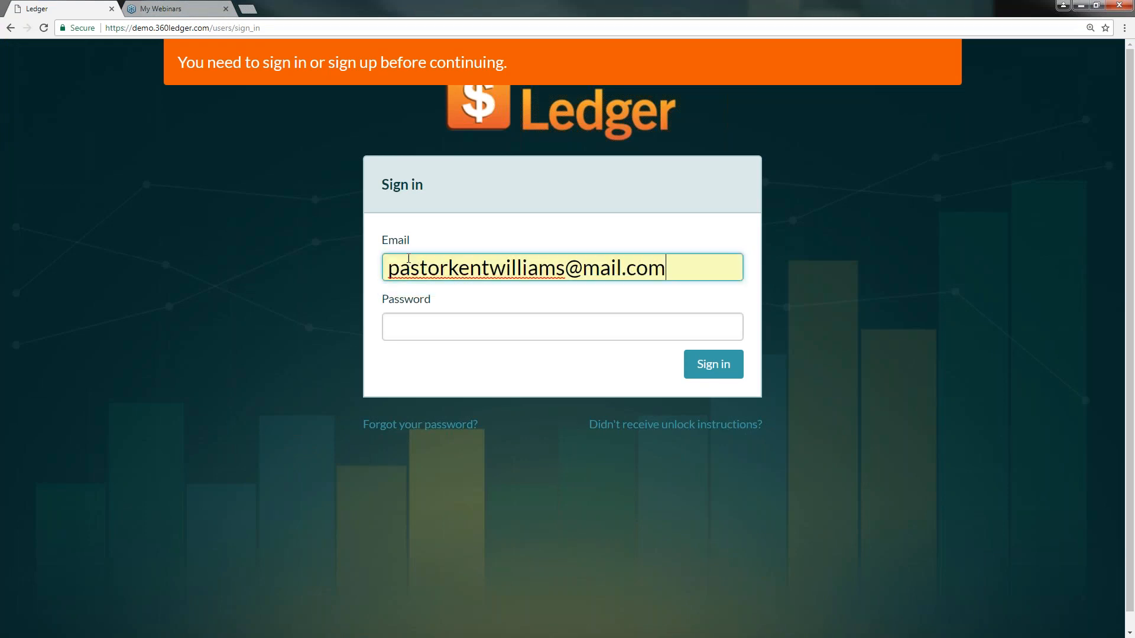
pyautogui.click(406, 322)
pyautogui.write('••••••••')
pyautogui.press('Return')
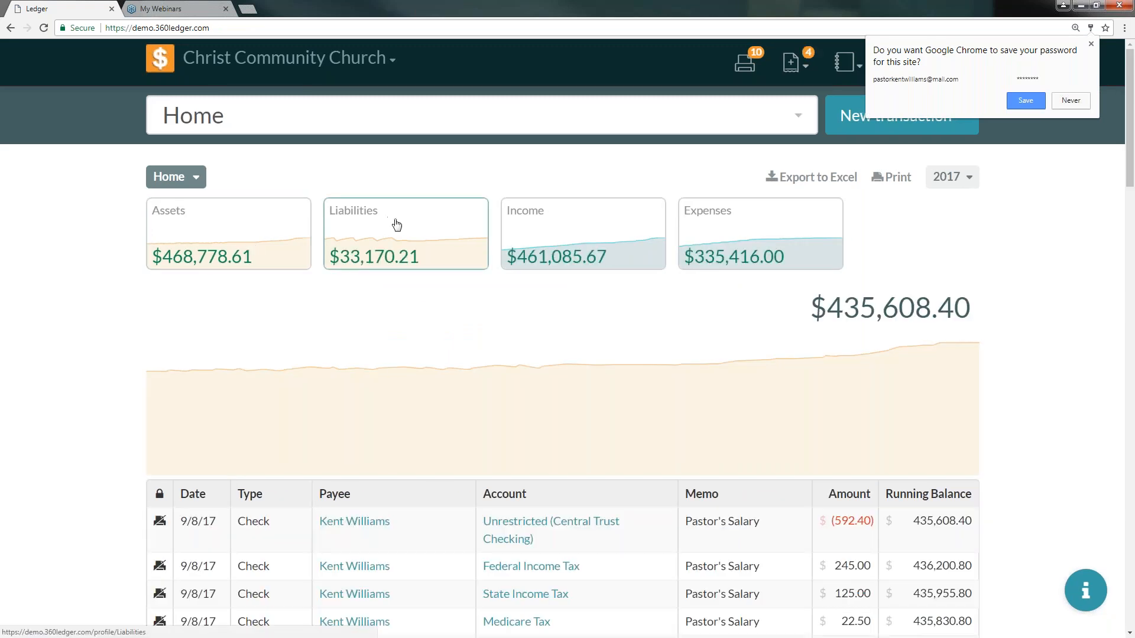
pyautogui.click(1092, 45)
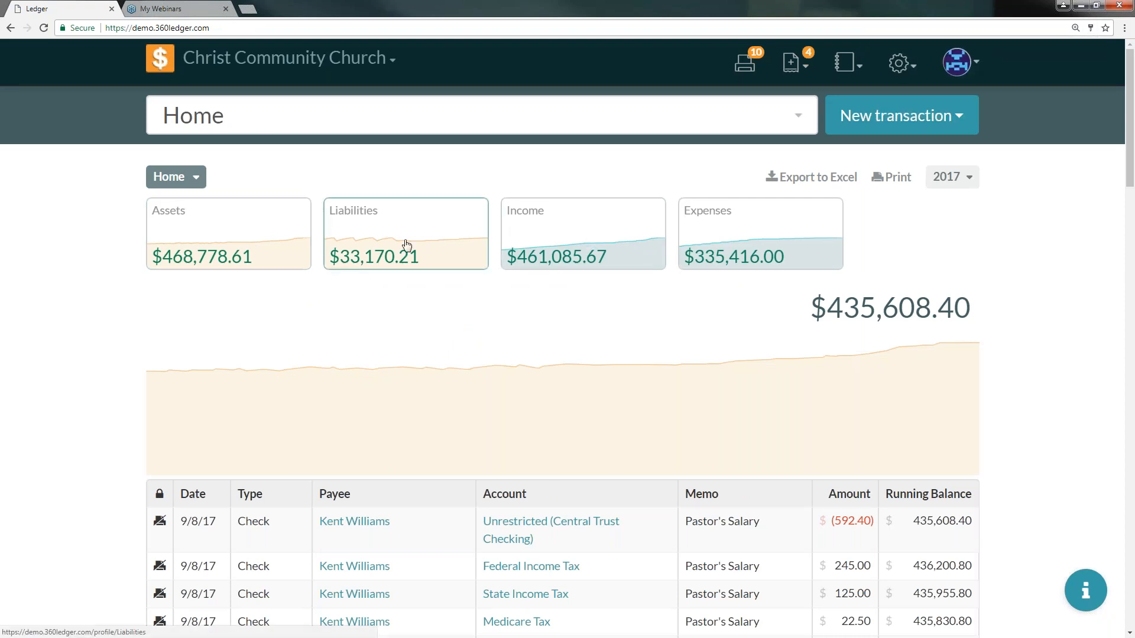
# - Examine the dashboard's recent transactions and the year date-range picker
pyautogui.moveTo(513, 393)
pyautogui.scroll(-2, 514, 394)
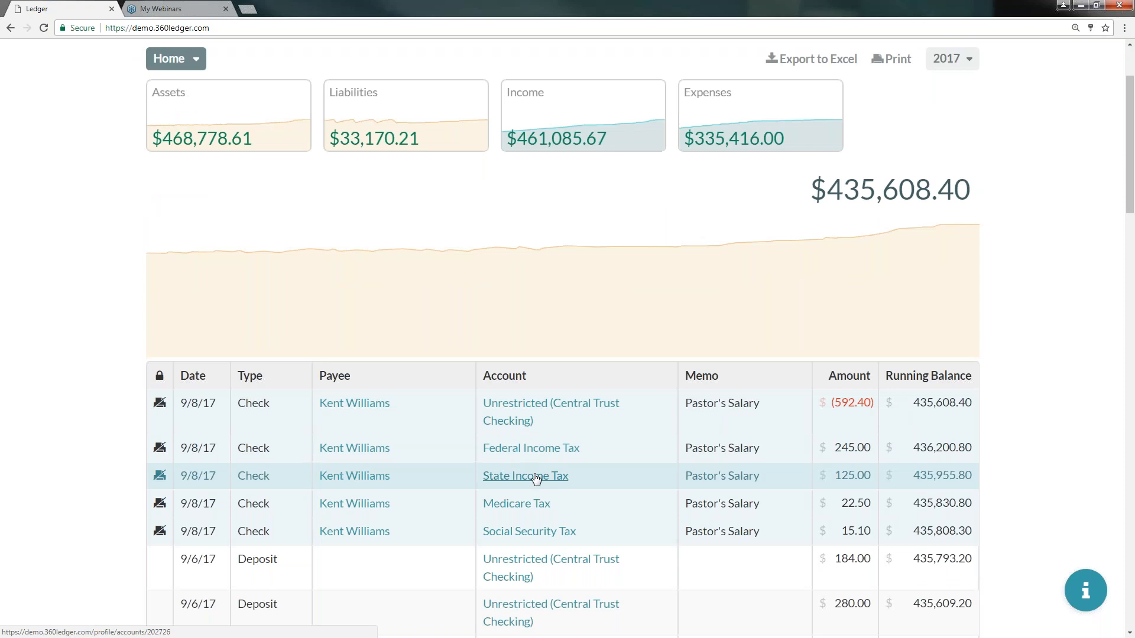
pyautogui.scroll(-3, 523, 493)
pyautogui.scroll(5, 523, 495)
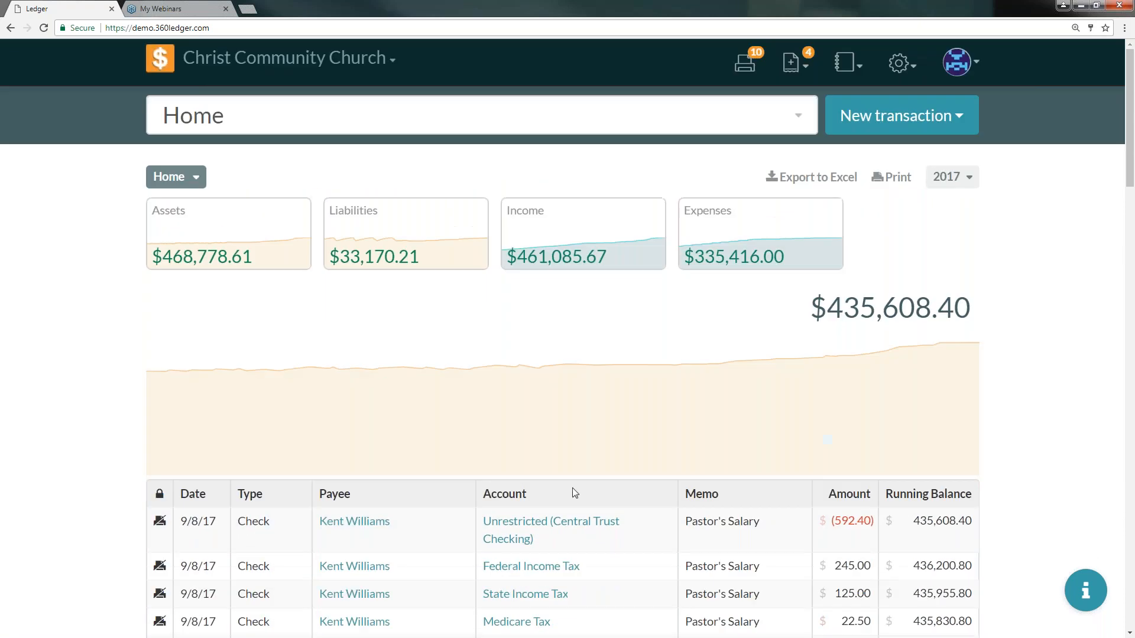
pyautogui.click(957, 181)
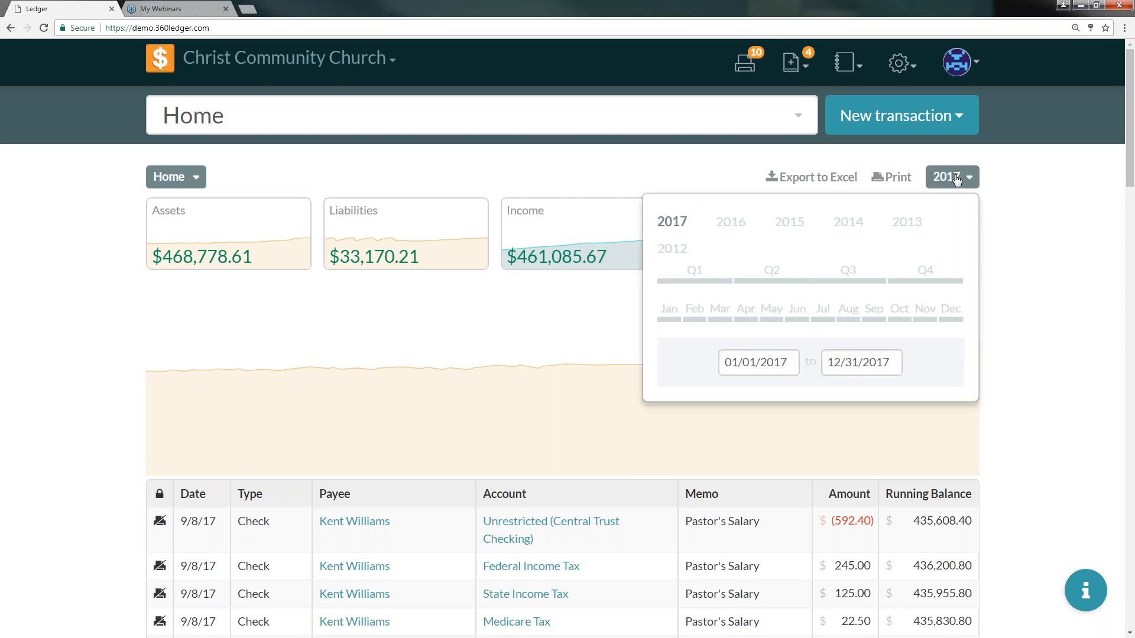
pyautogui.click(957, 180)
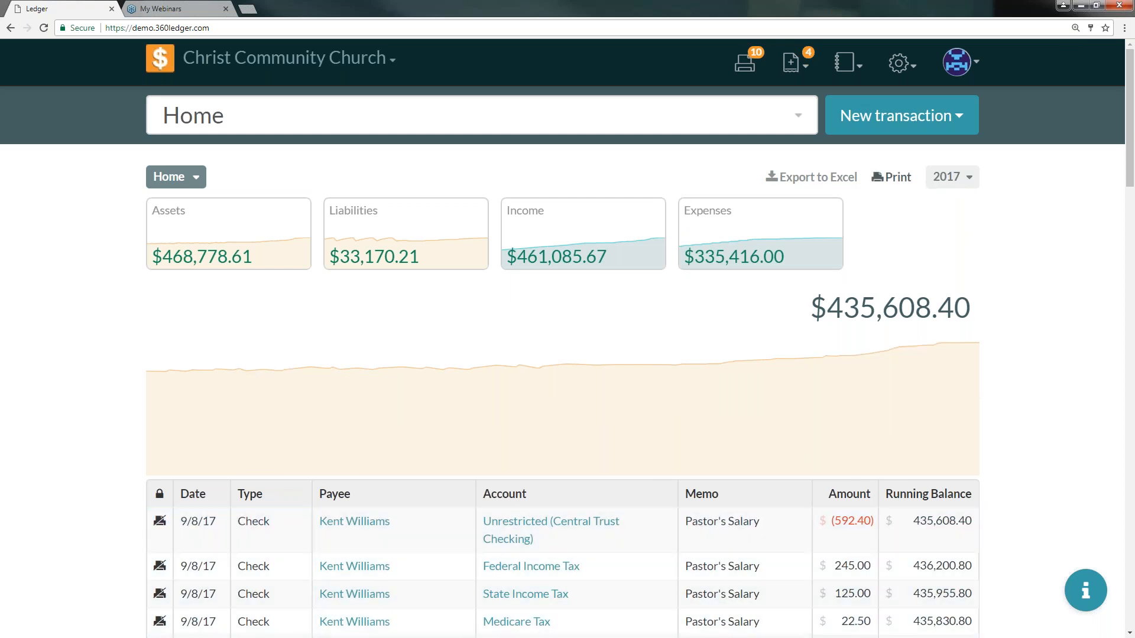
# - Browse the print queue and the pending transactions list, returning to the dashboard
pyautogui.click(746, 63)
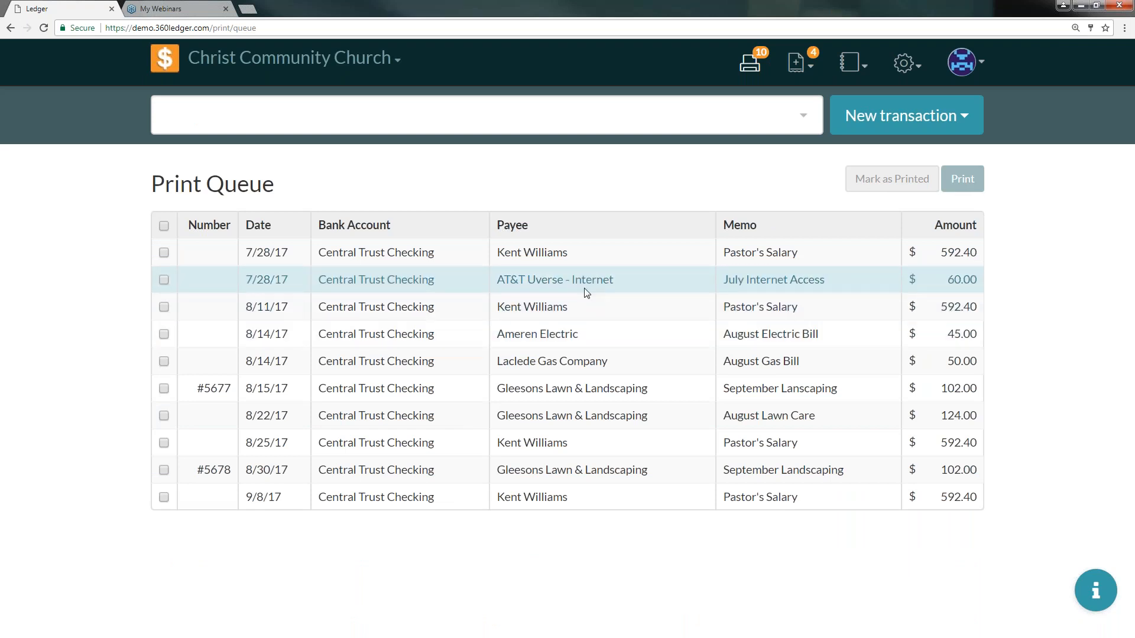
pyautogui.click(802, 64)
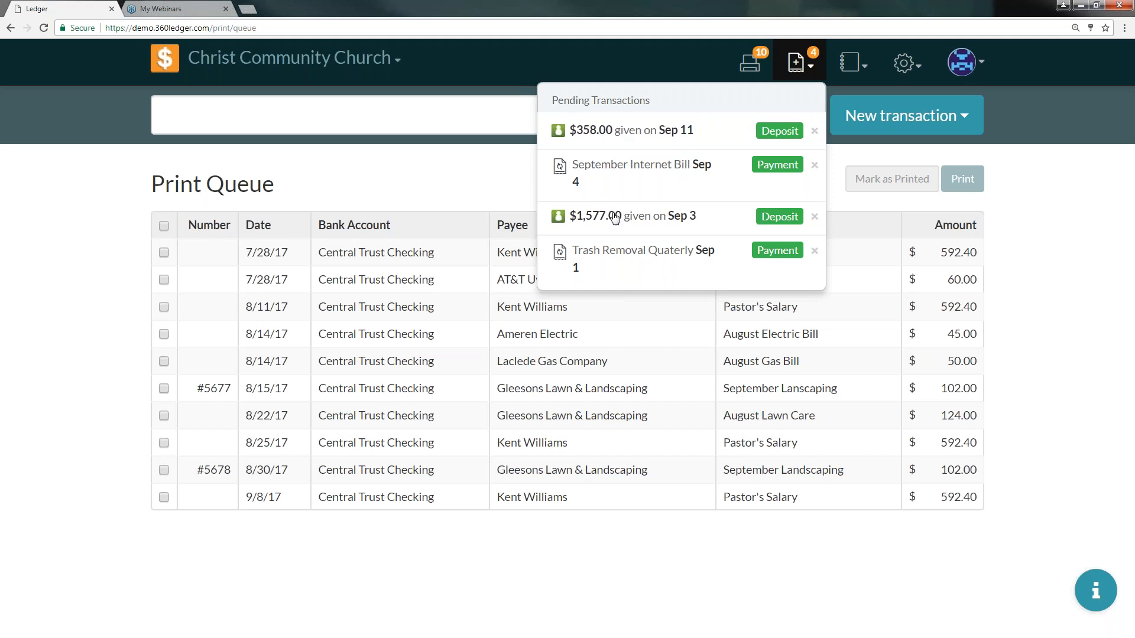
pyautogui.click(798, 63)
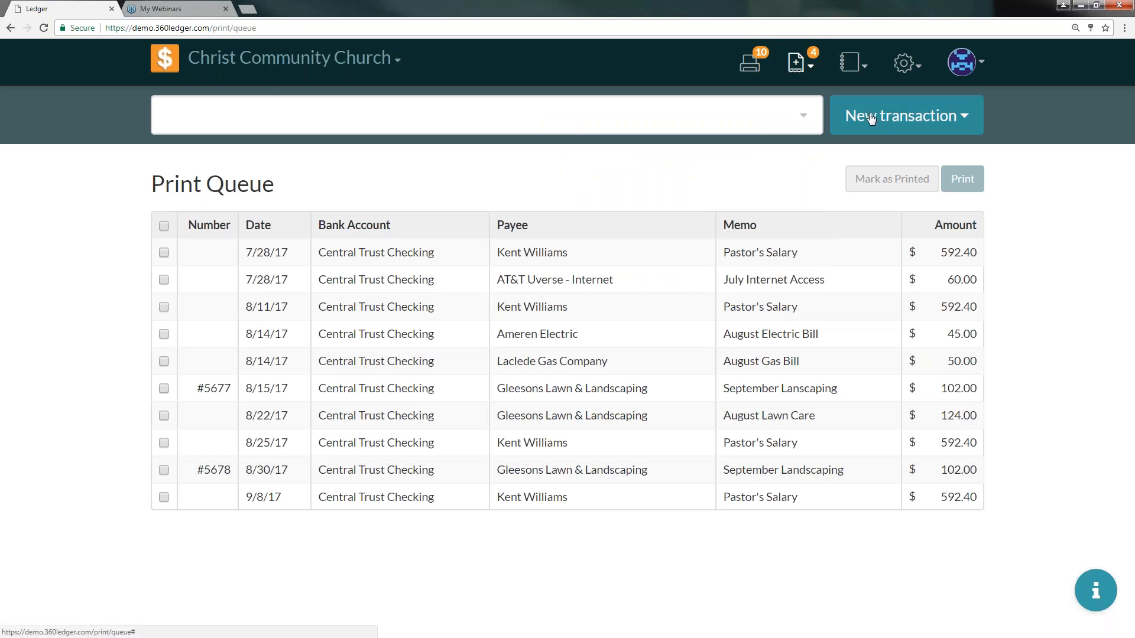
pyautogui.click(165, 59)
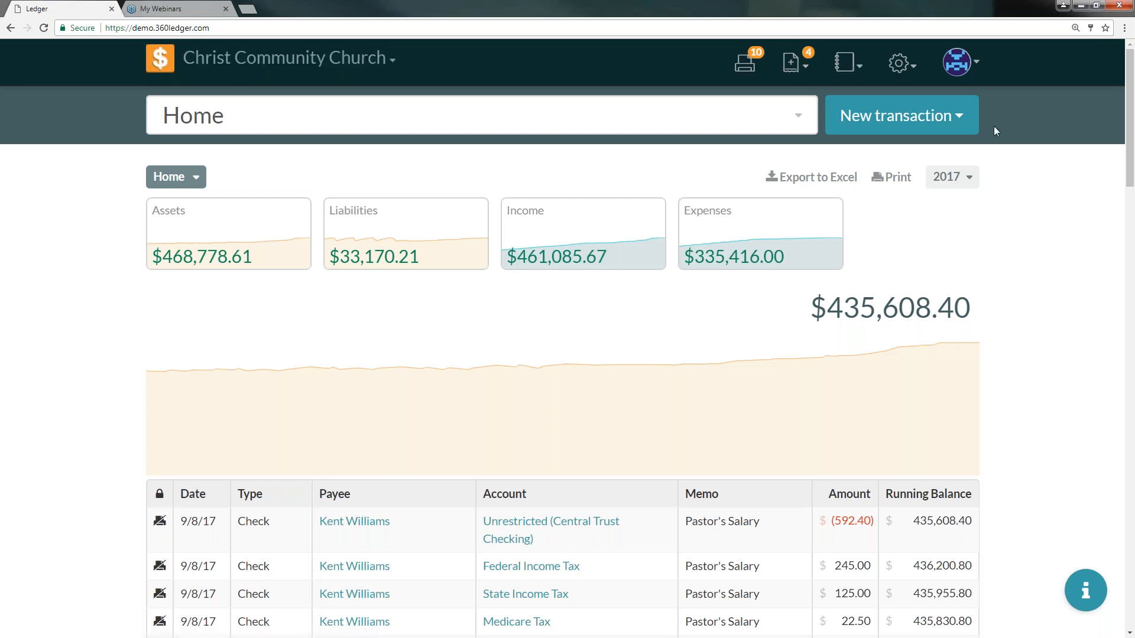
# - Browse the reports and settings menus, viewing recurring and imported transactions before returning home
pyautogui.click(844, 70)
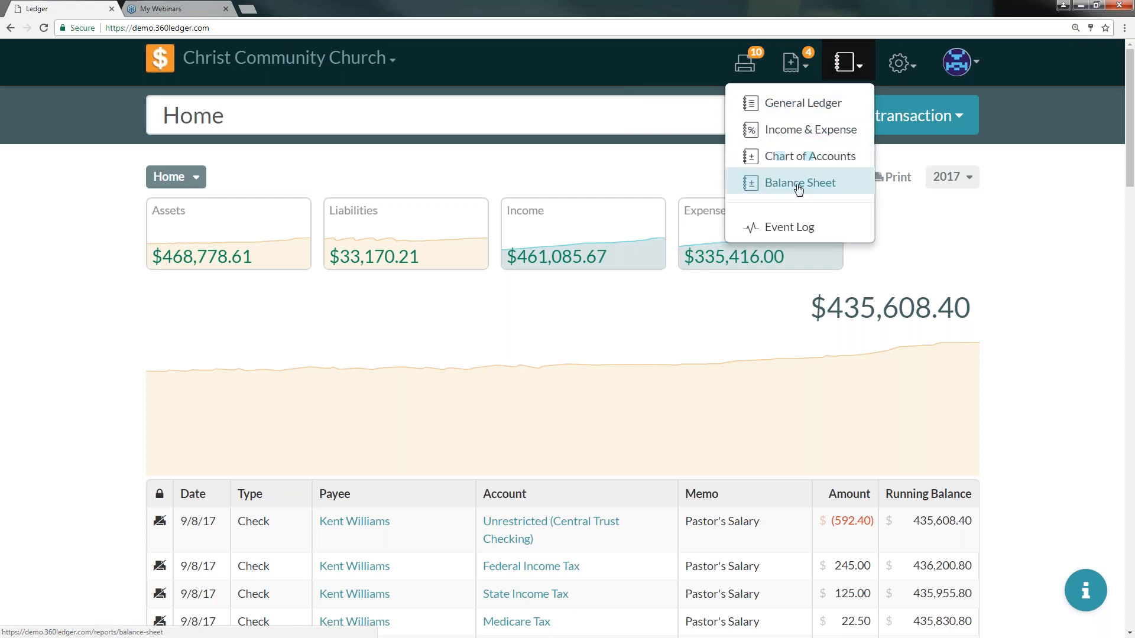
pyautogui.click(899, 64)
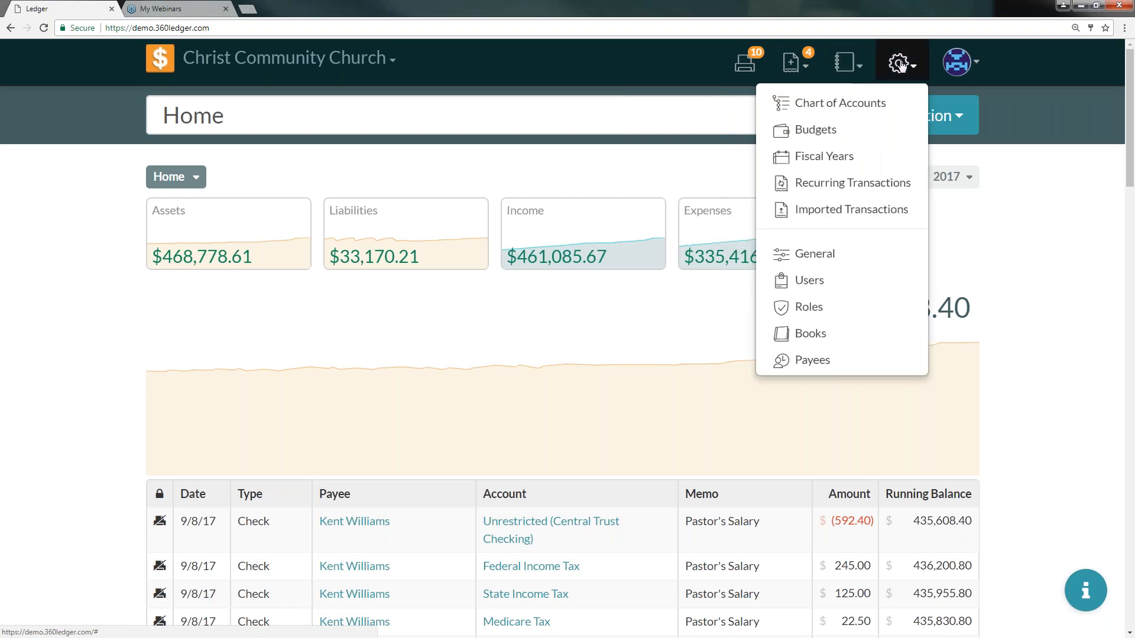
pyautogui.click(839, 185)
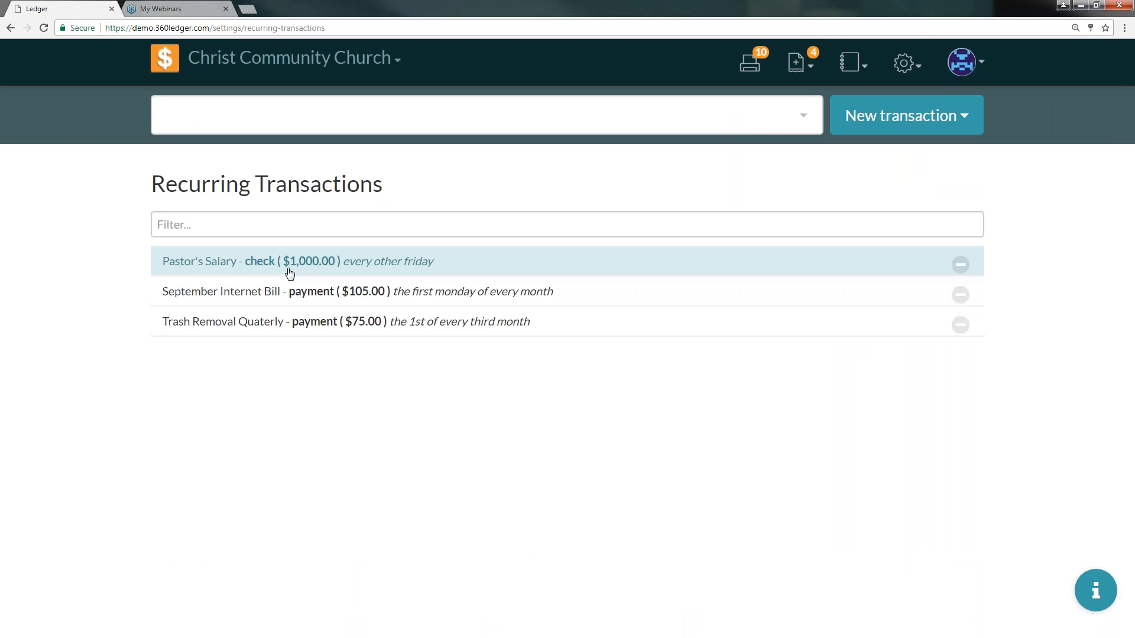
pyautogui.click(901, 68)
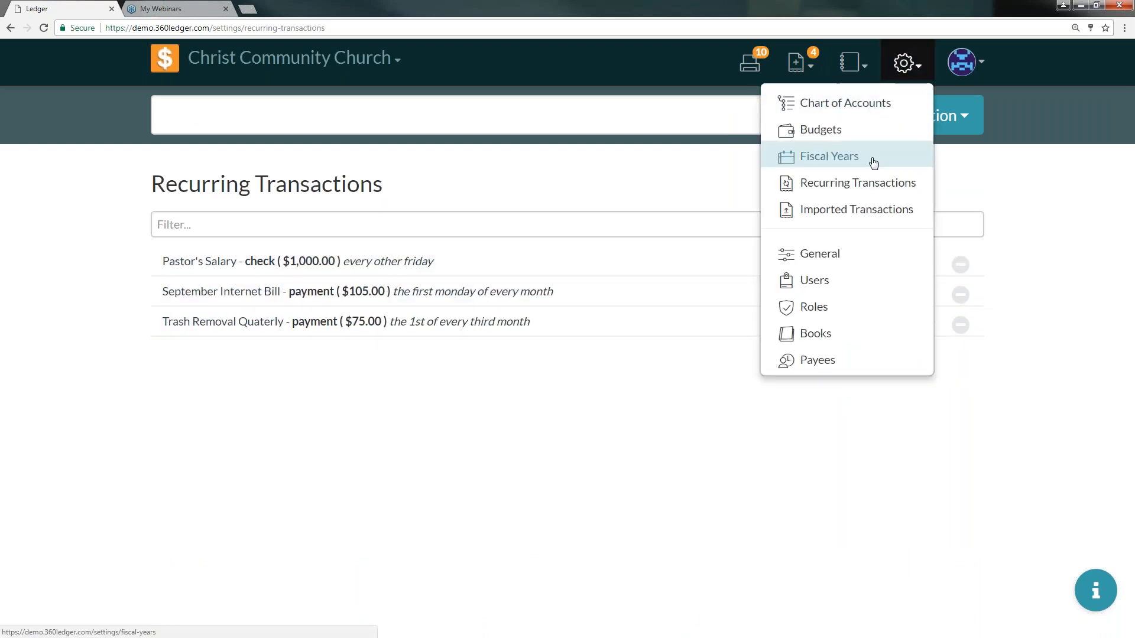
pyautogui.click(872, 211)
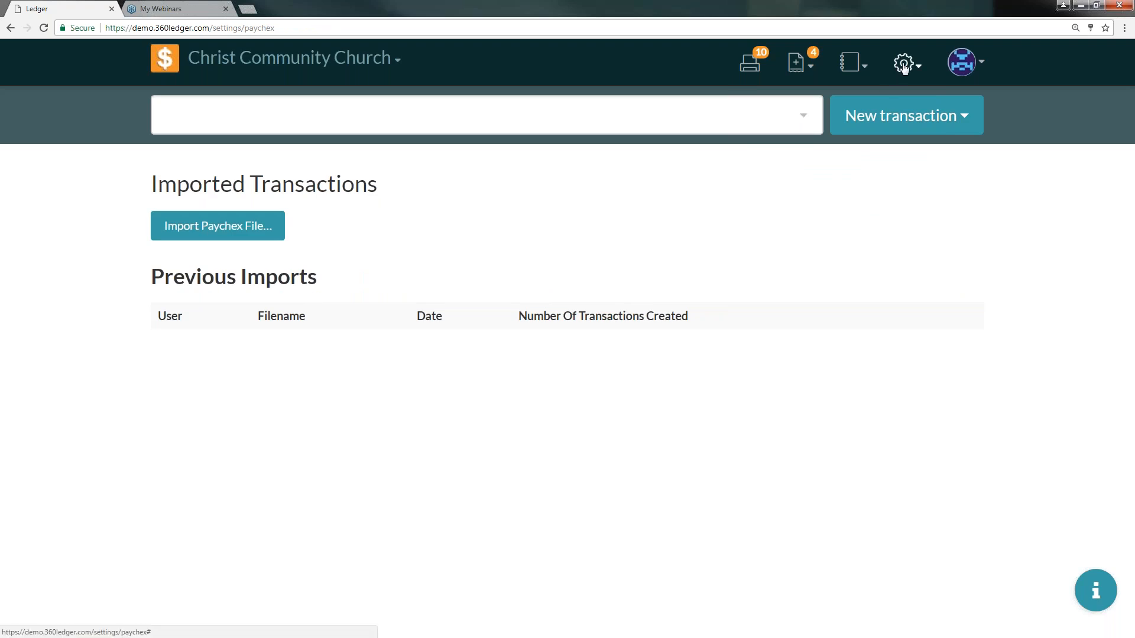
pyautogui.click(165, 58)
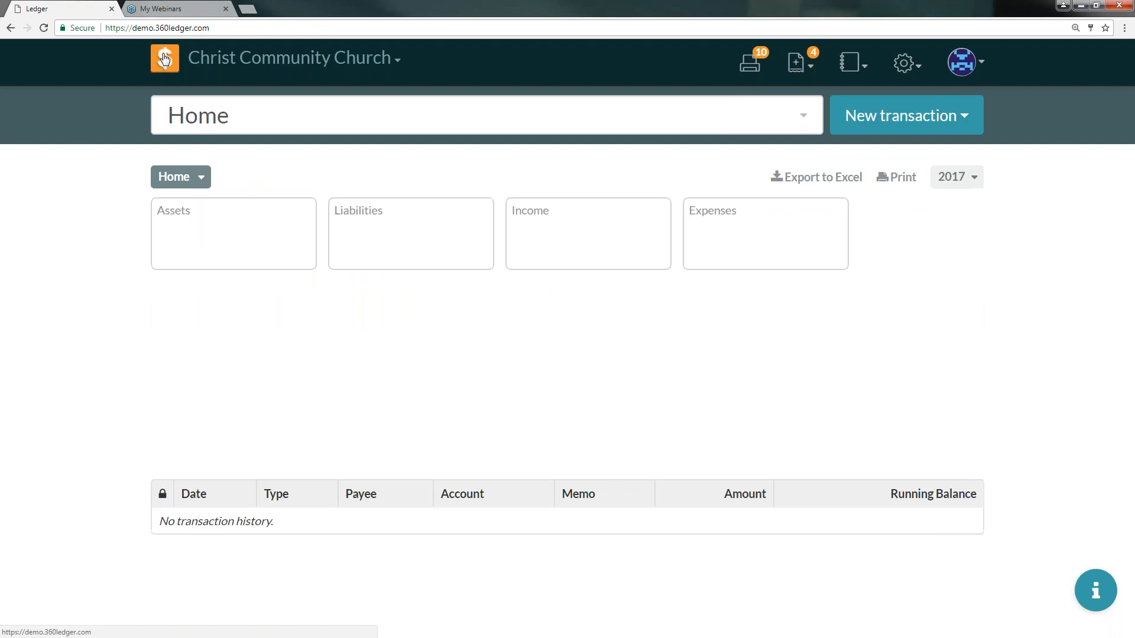
# - Start a new transfer with the memo 'transfer funds'
pyautogui.click(916, 117)
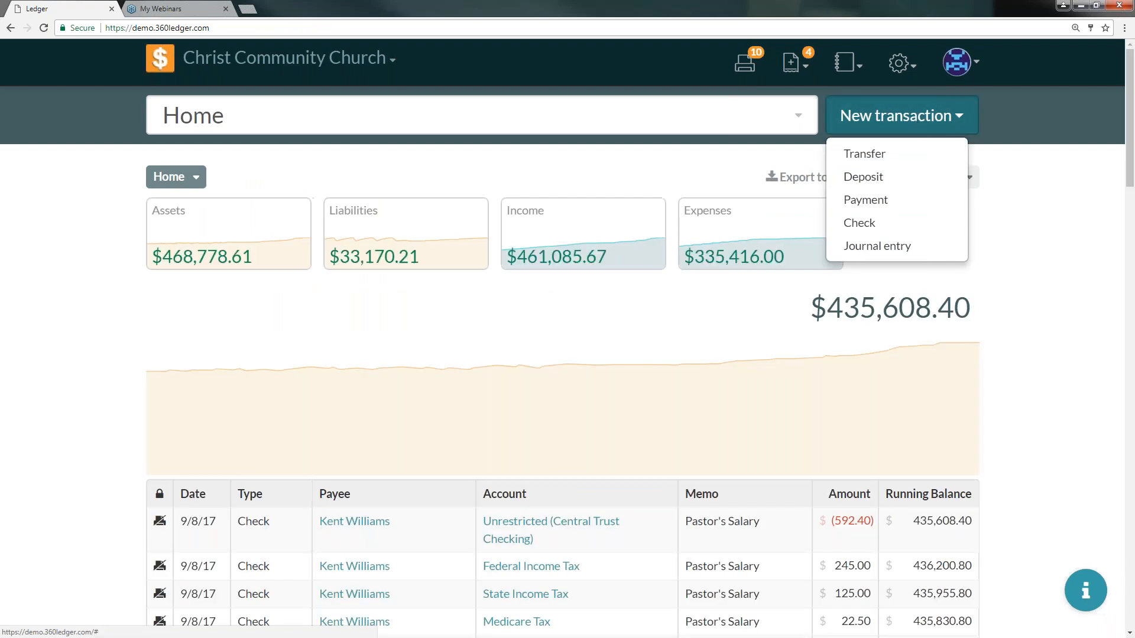
pyautogui.click(900, 159)
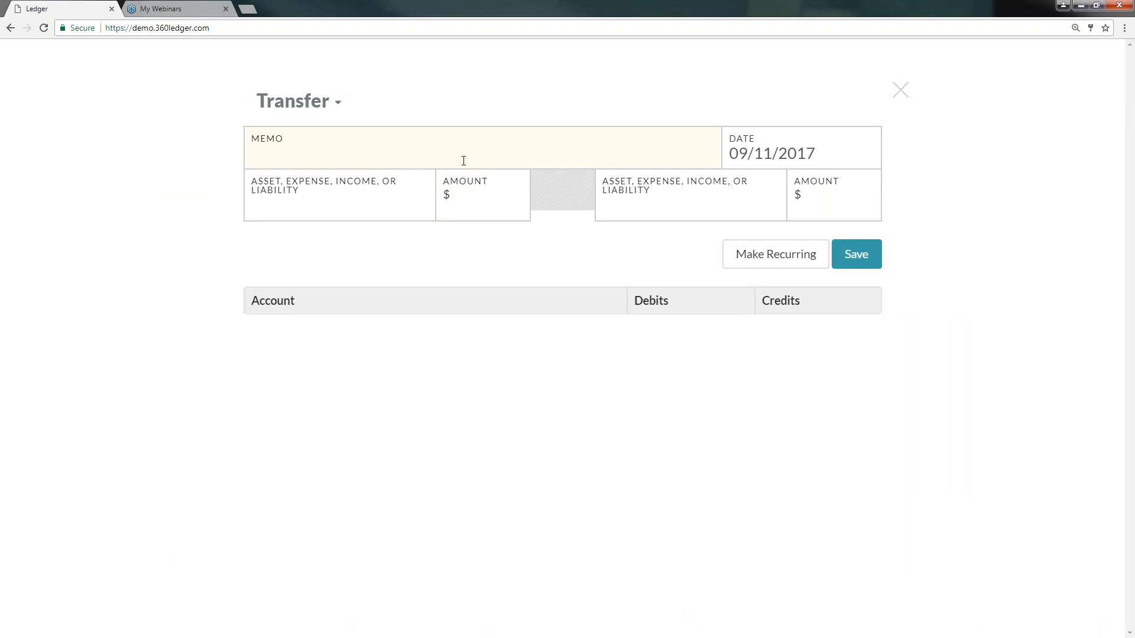
pyautogui.write('transfer funds')
# - Set the transfer's source account to Central Trust Savings with an amount of 500
pyautogui.click(403, 195)
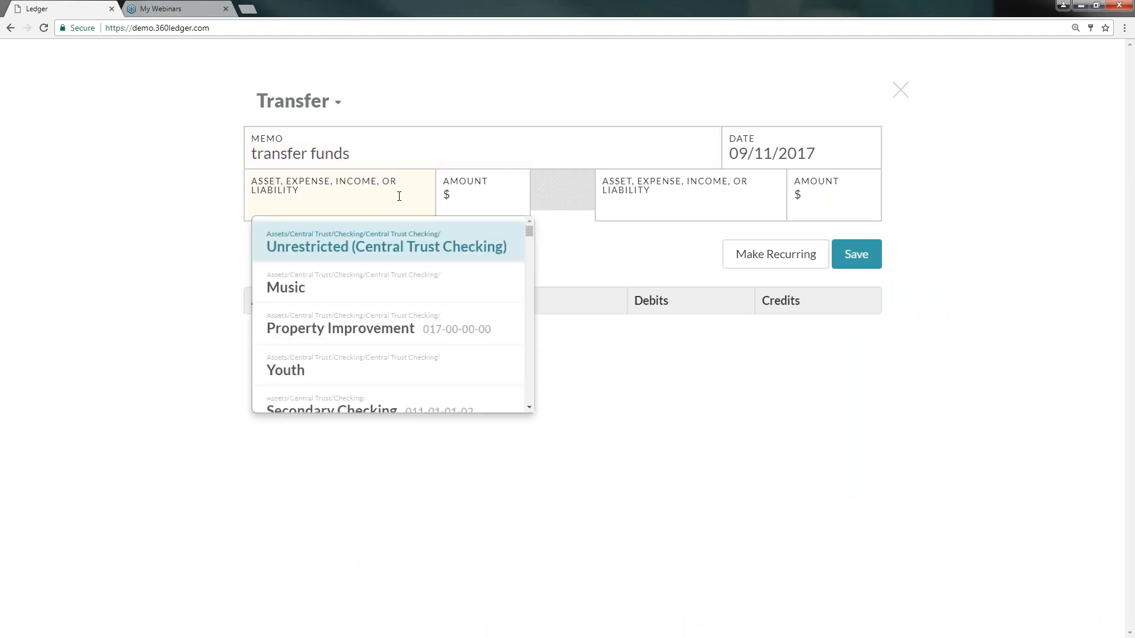
pyautogui.write('sav')
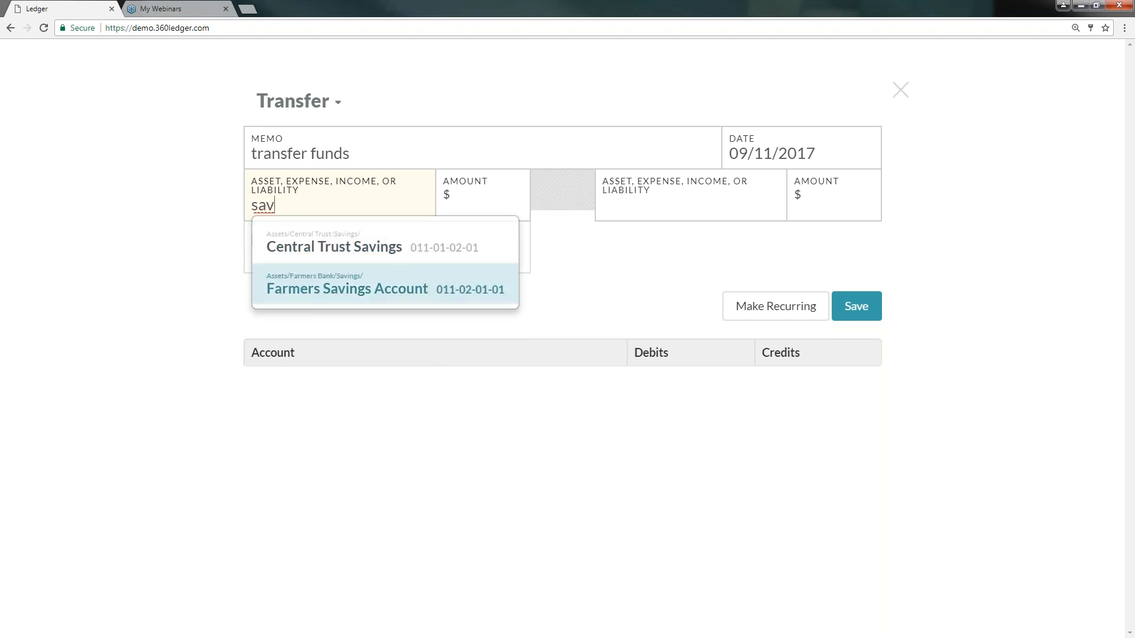
pyautogui.click(327, 248)
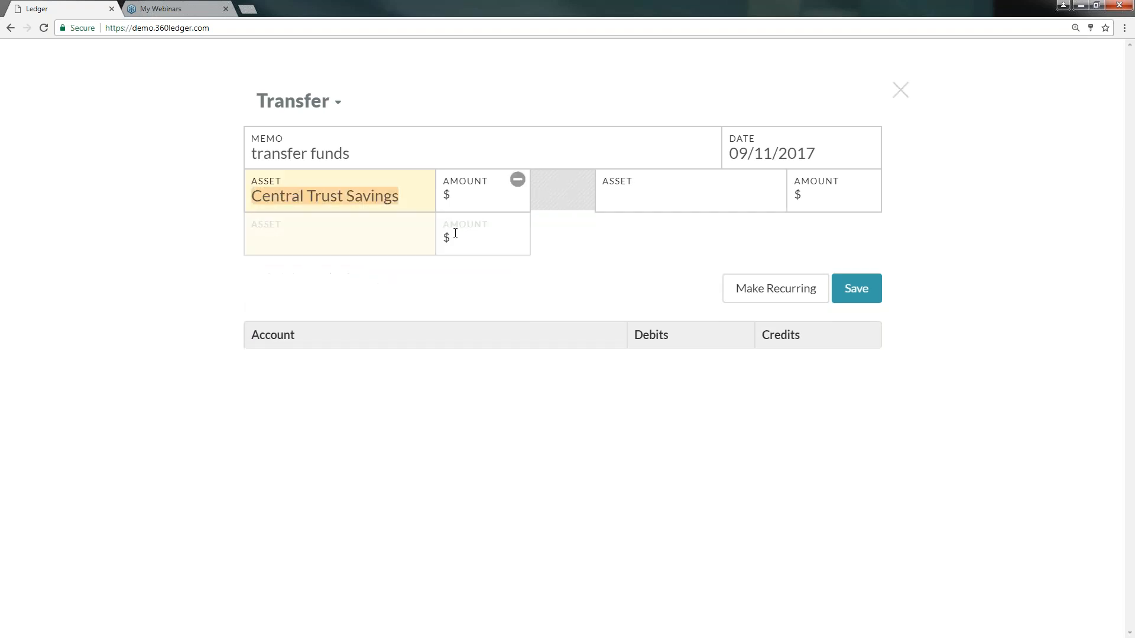
pyautogui.click(473, 197)
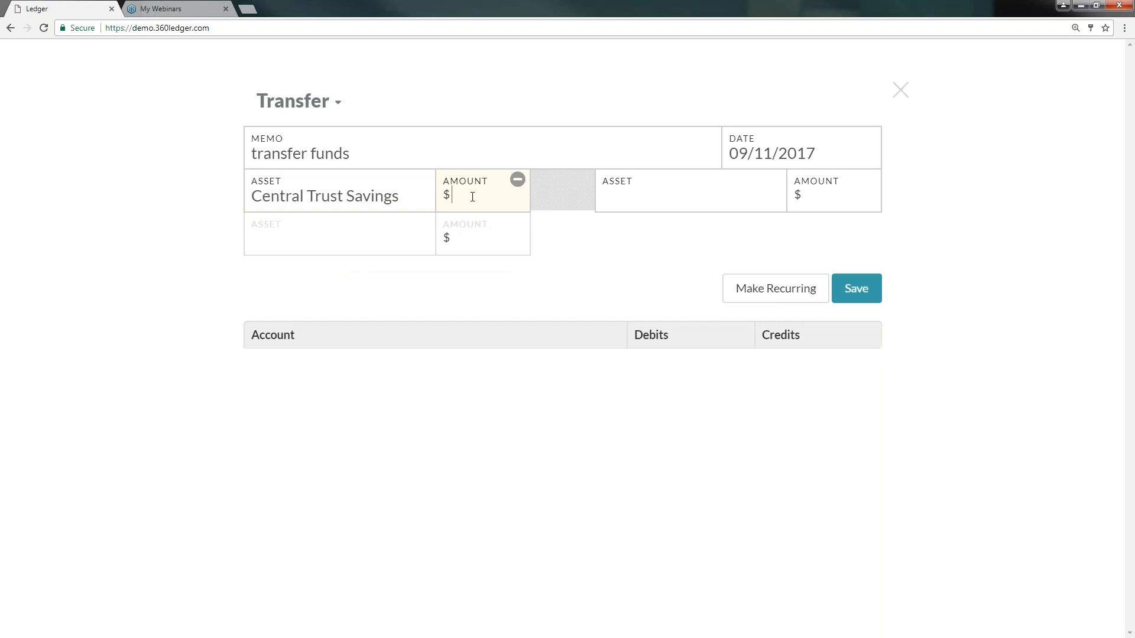
pyautogui.write('500')
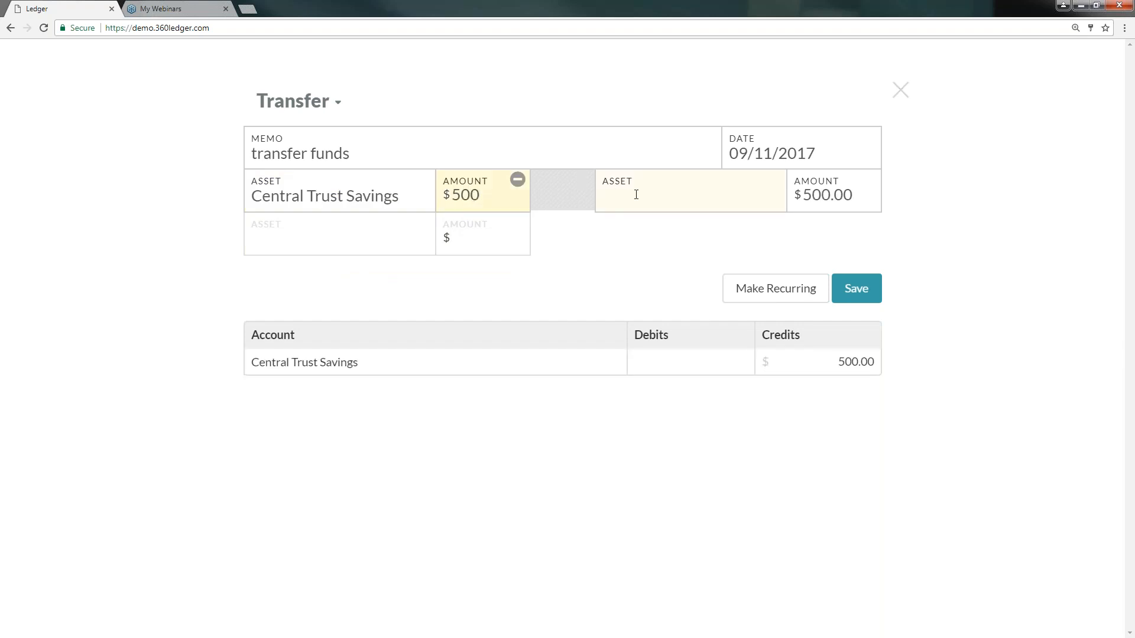
# - Set the destination account to Unrestricted (Central Trust Checking) and save the transfer
pyautogui.click(636, 195)
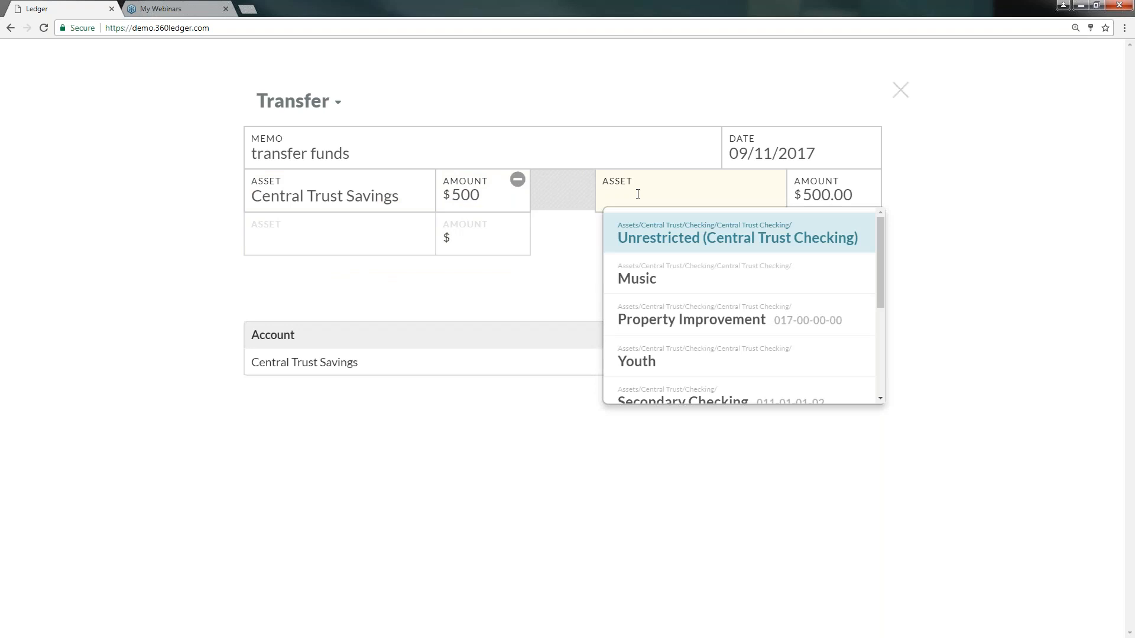
pyautogui.click(662, 242)
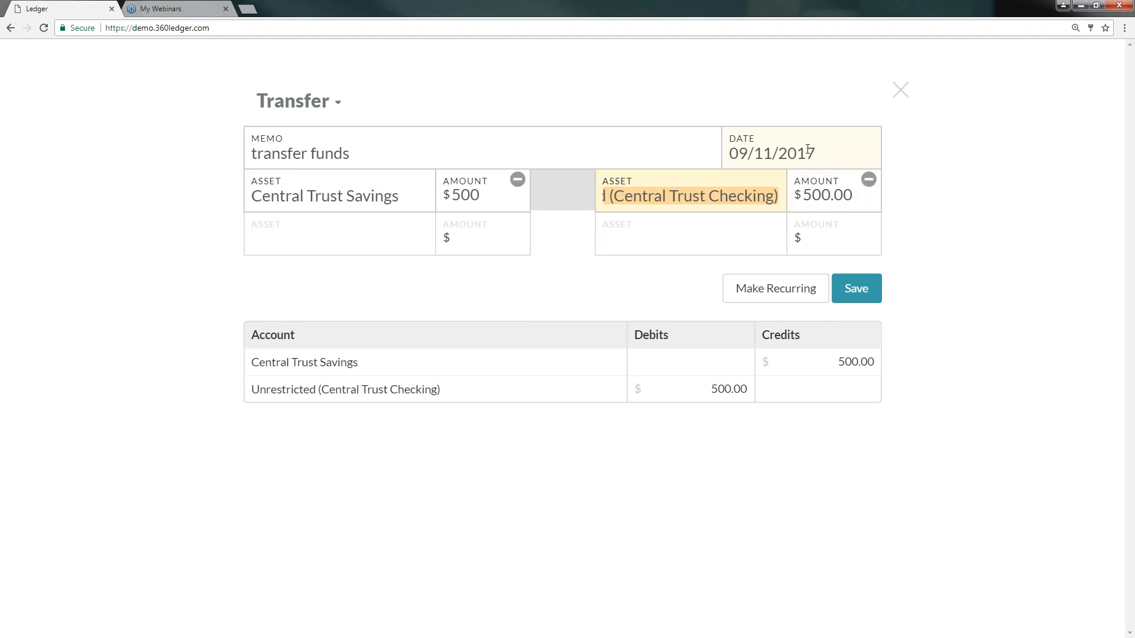
pyautogui.click(859, 289)
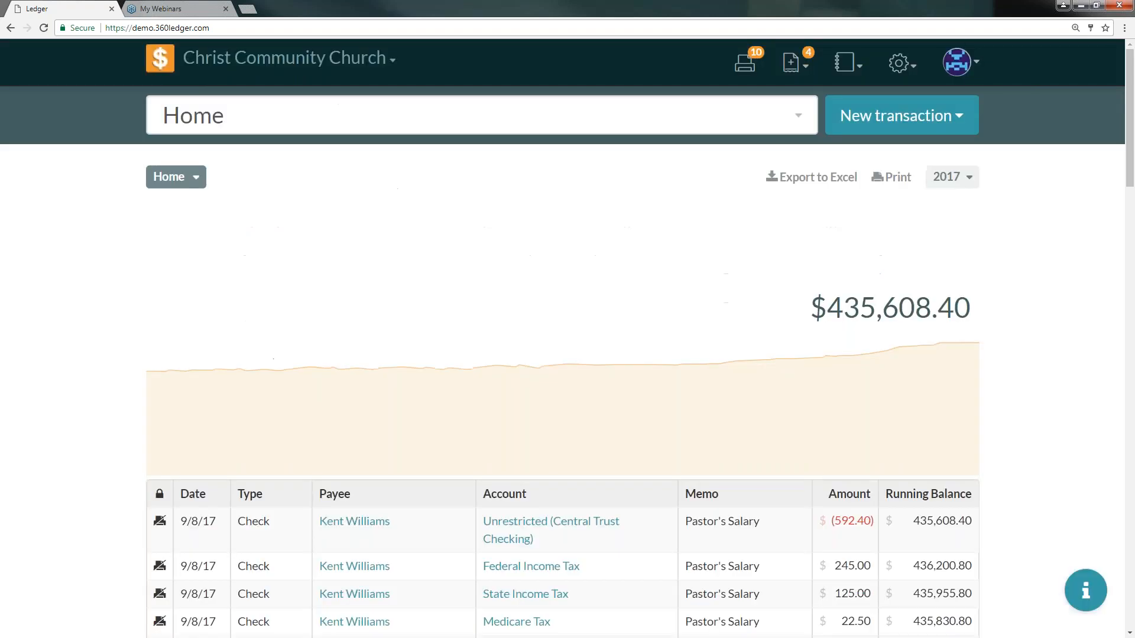
# - Start a new deposit with the memo 'Sunday Offering'
pyautogui.click(937, 64)
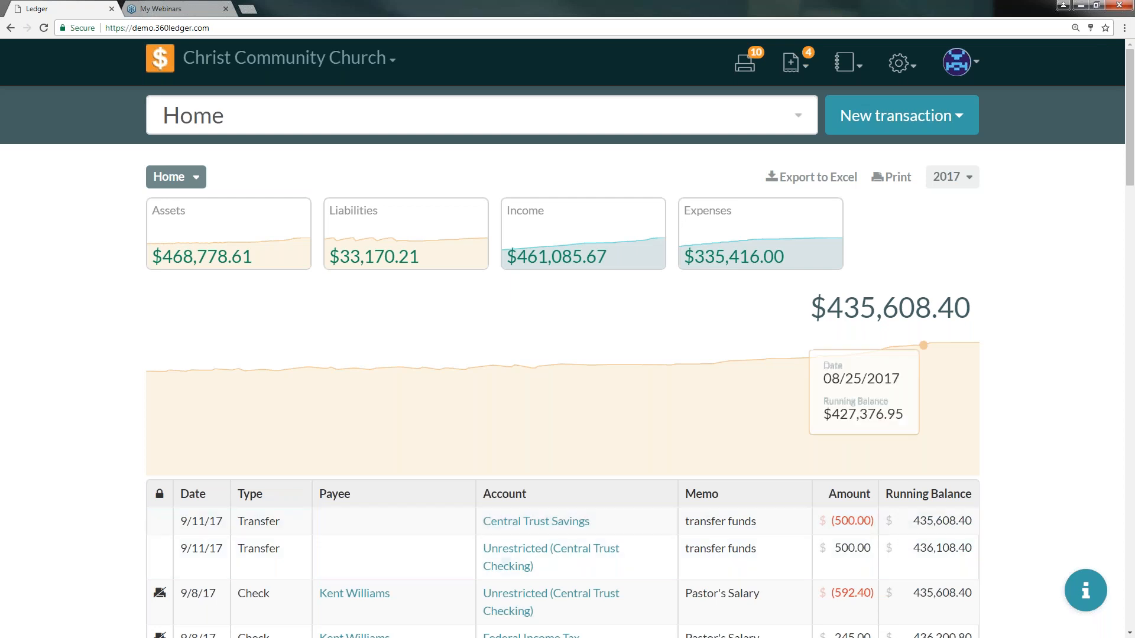
pyautogui.click(891, 116)
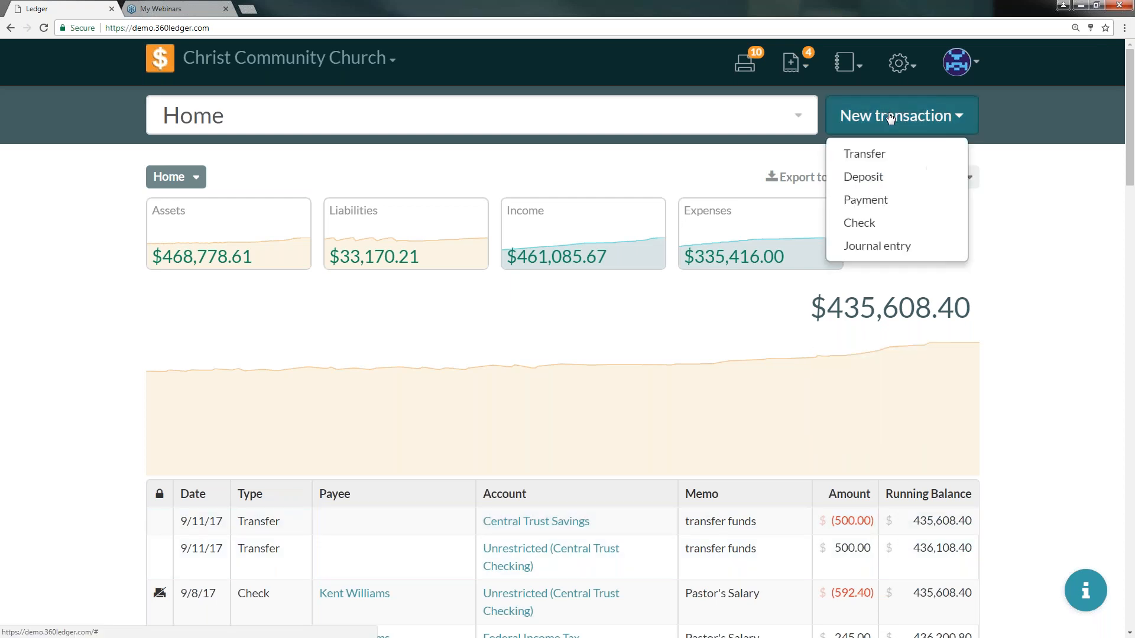
pyautogui.click(903, 180)
pyautogui.click(309, 156)
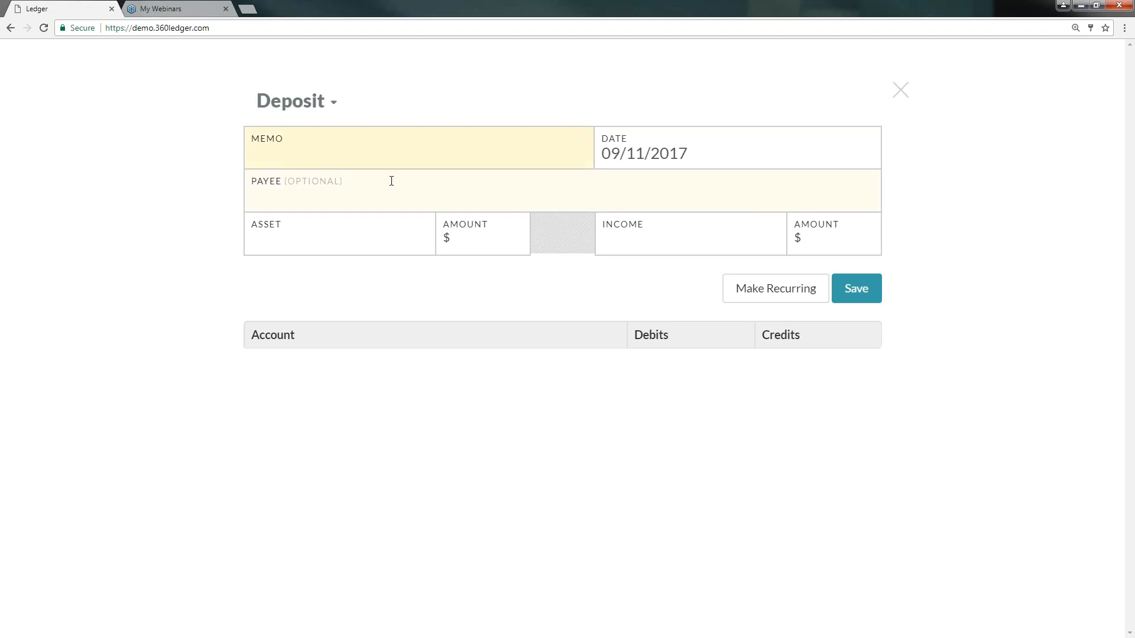
pyautogui.write('Sunday')
pyautogui.press('BackSpace')
pyautogui.press('BackSpace')
pyautogui.press('BackSpace')
pyautogui.write('y Offering')
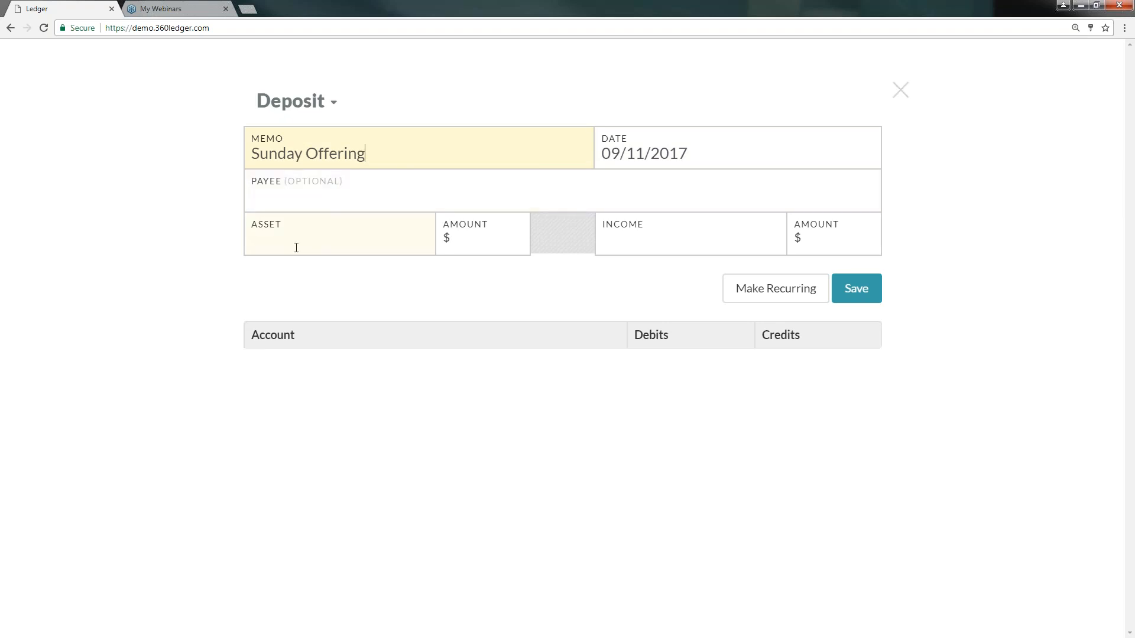
# - Set the deposit's asset account to Unrestricted (Central Trust Checking) with an amount of 2500
pyautogui.click(332, 237)
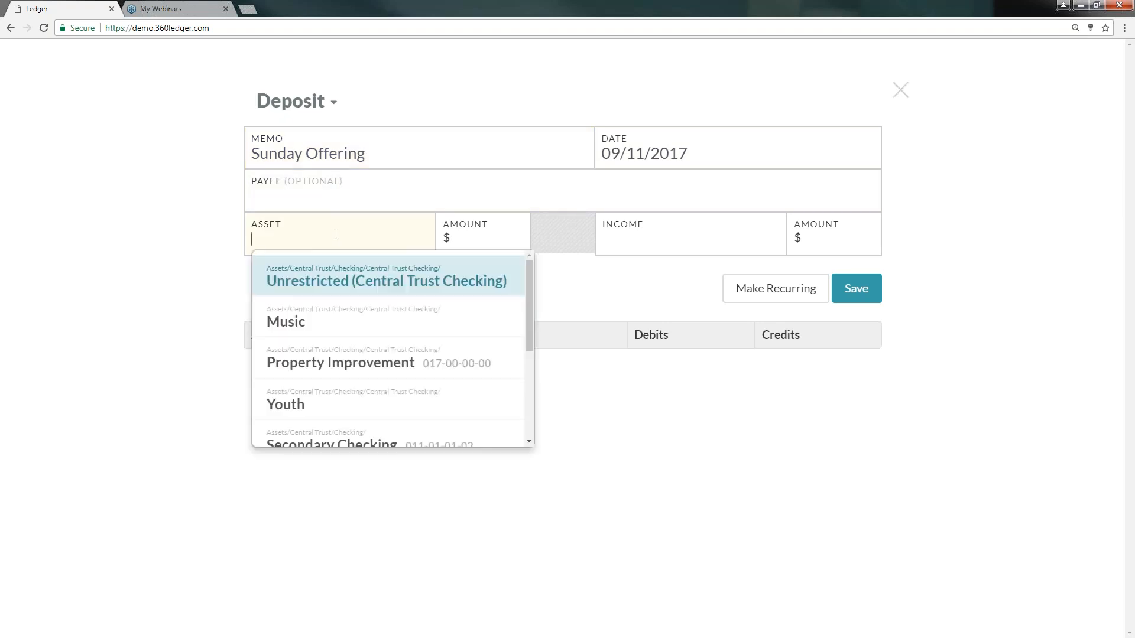
pyautogui.click(340, 288)
pyautogui.click(489, 234)
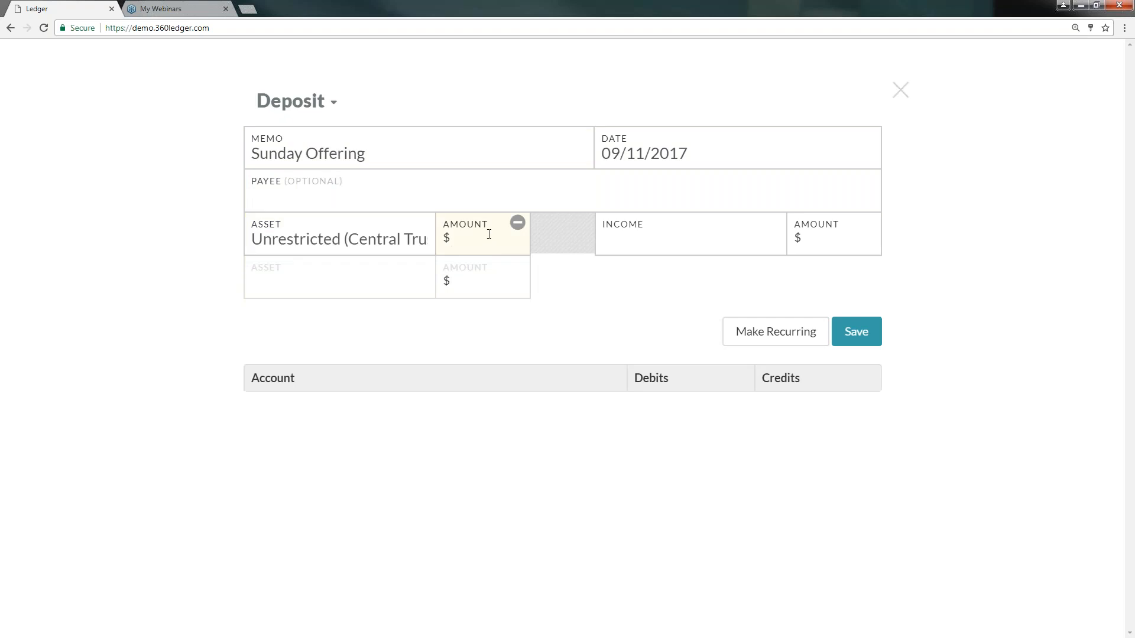
pyautogui.write('2500')
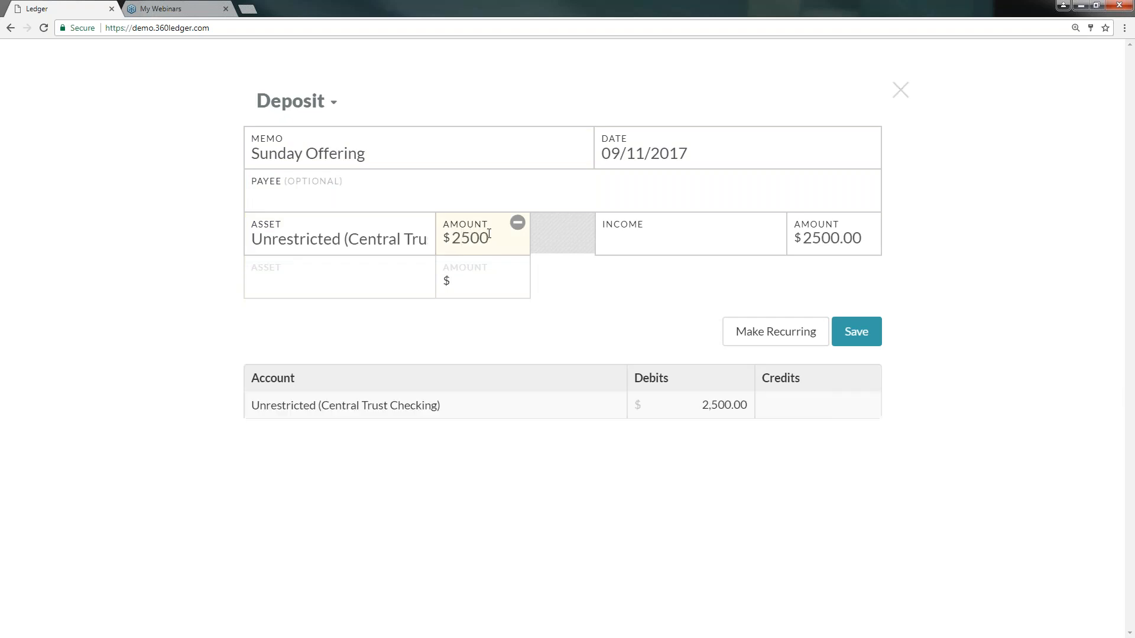
# - Split the deposit's income by assigning Mission Fund with an amount of 250
pyautogui.click(639, 237)
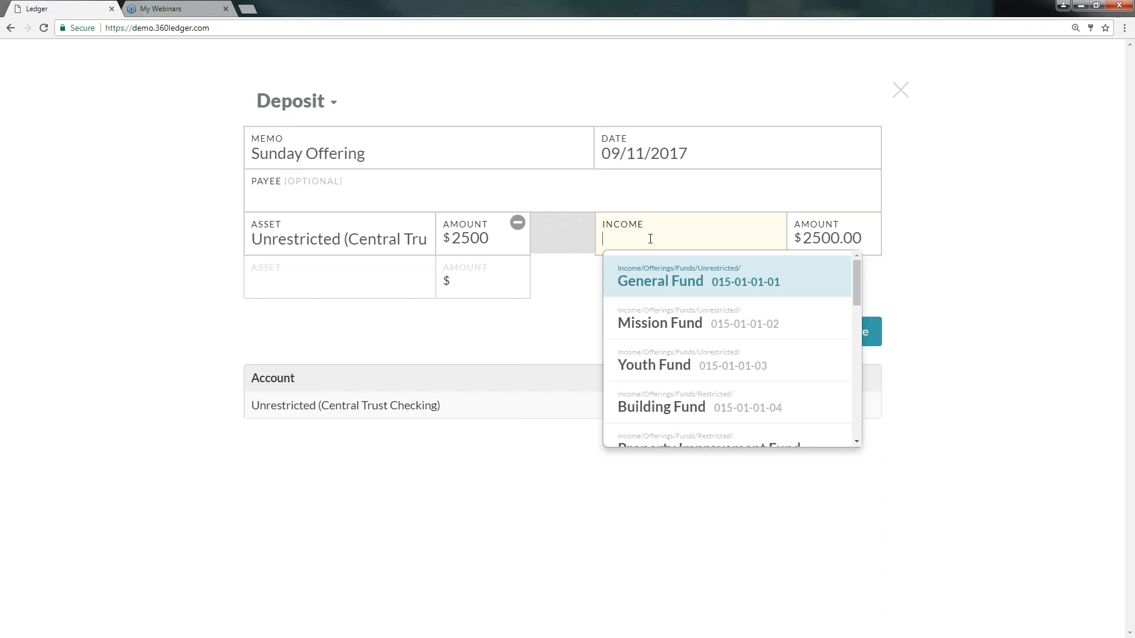
pyautogui.click(671, 325)
pyautogui.click(865, 242)
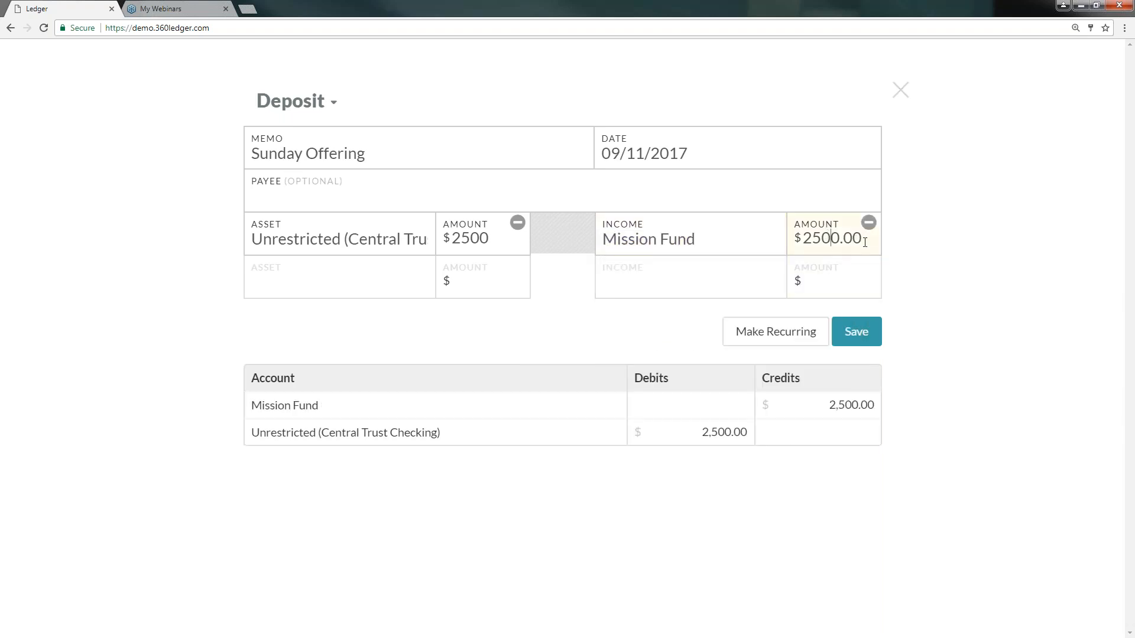
pyautogui.press('BackSpace')
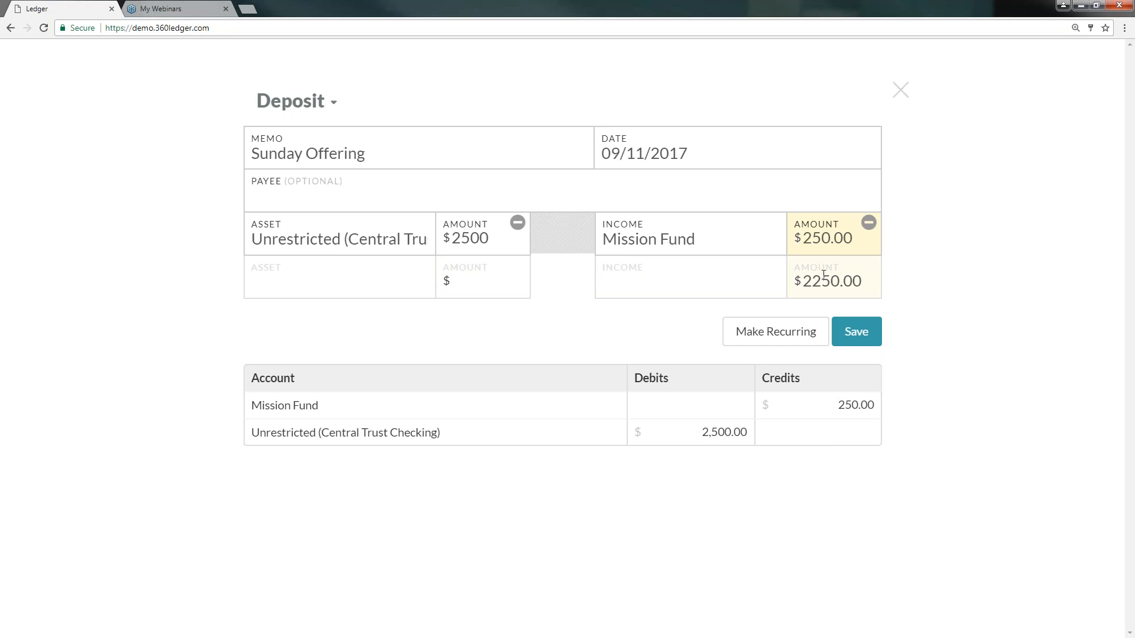
# - Add a second income line for Youth Fund with an amount of 250
pyautogui.click(721, 281)
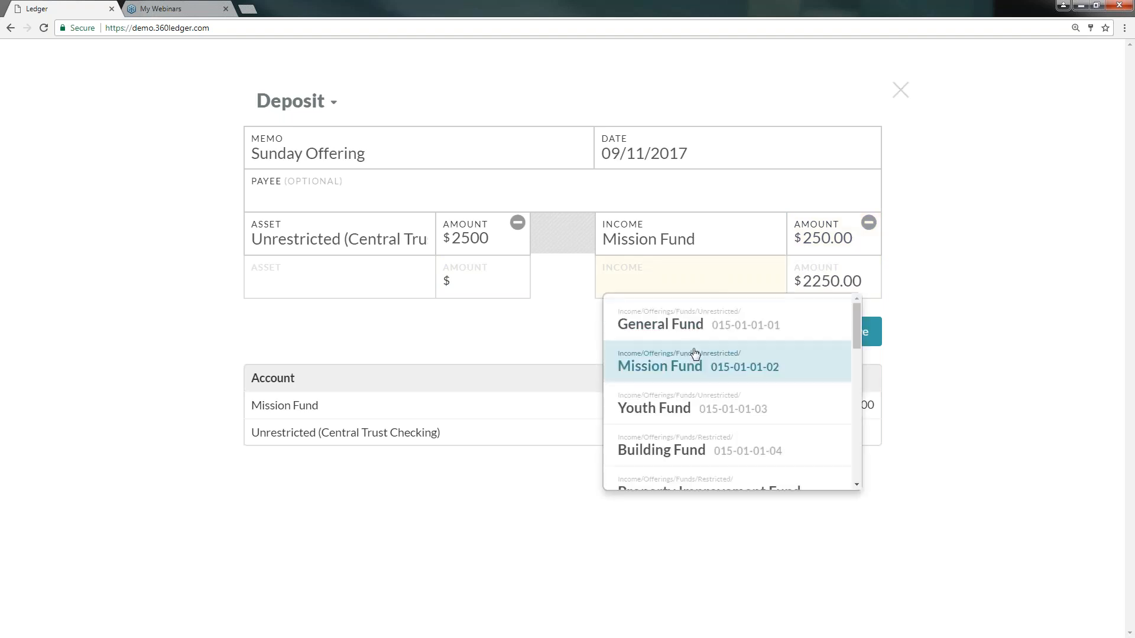
pyautogui.click(672, 405)
pyautogui.click(818, 283)
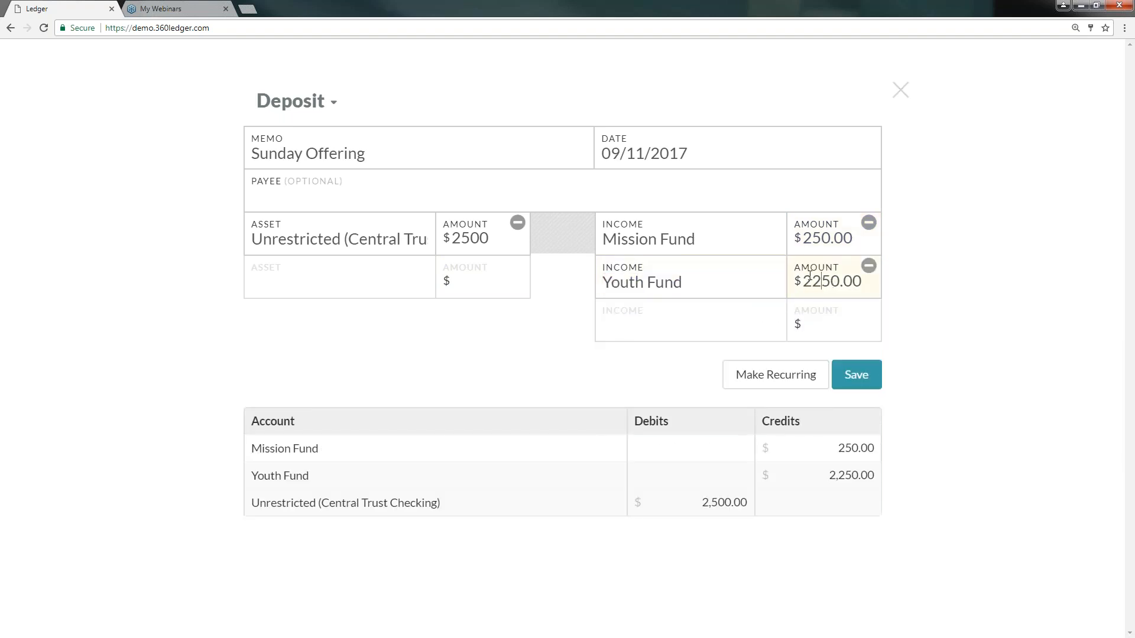
pyautogui.press('BackSpace')
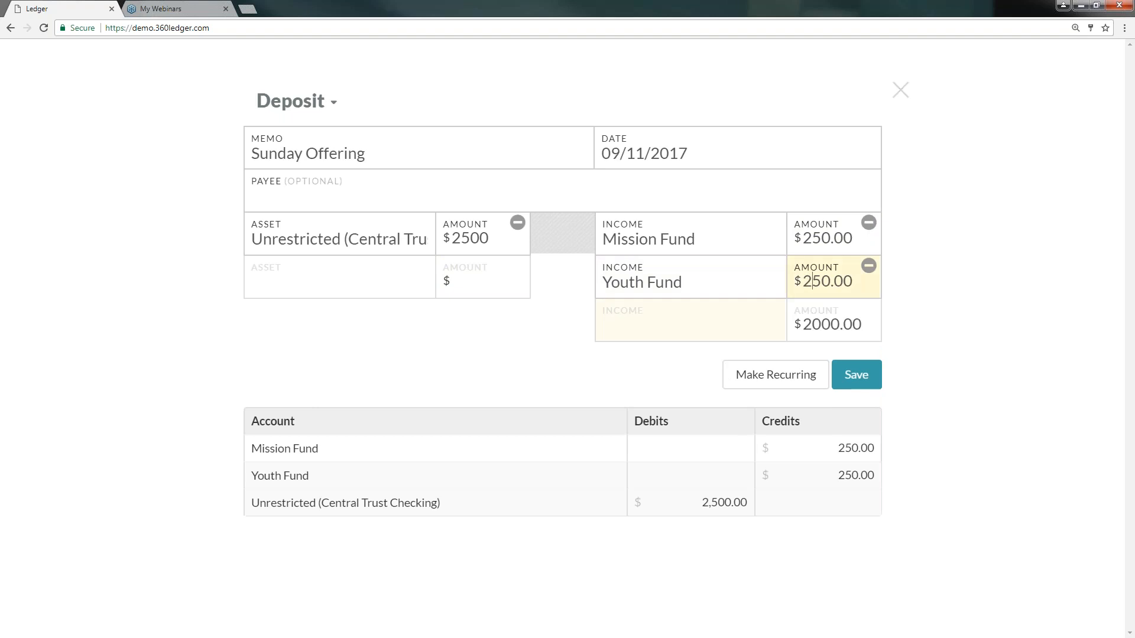
# - Add a third income line for Building Fund with an amount of 200
pyautogui.click(707, 314)
pyautogui.click(684, 490)
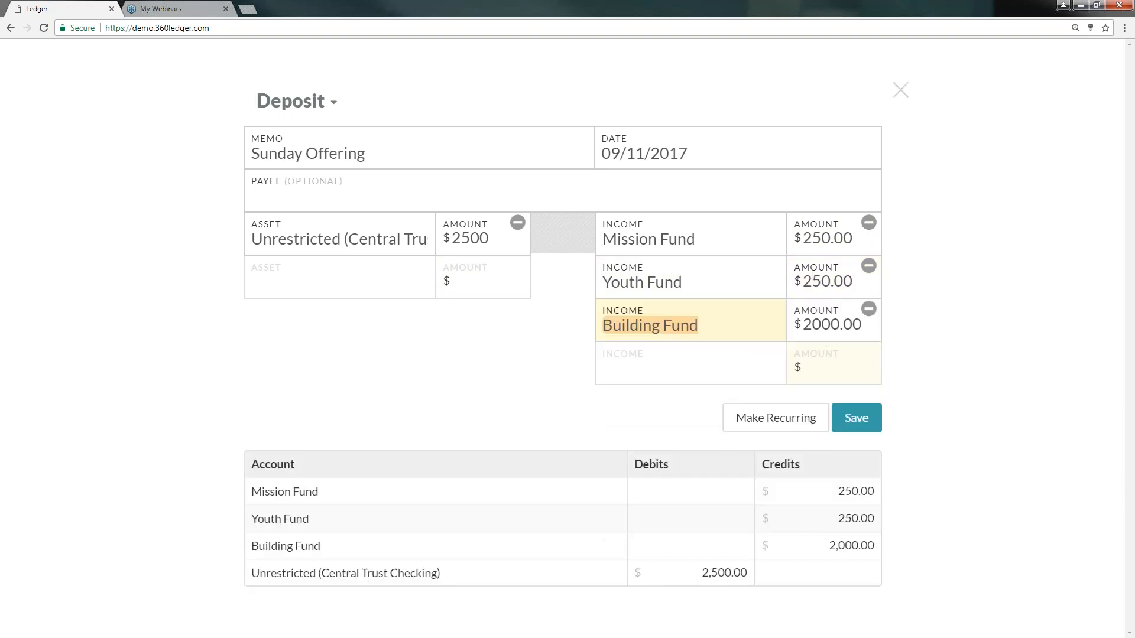
pyautogui.click(822, 323)
pyautogui.press('BackSpace')
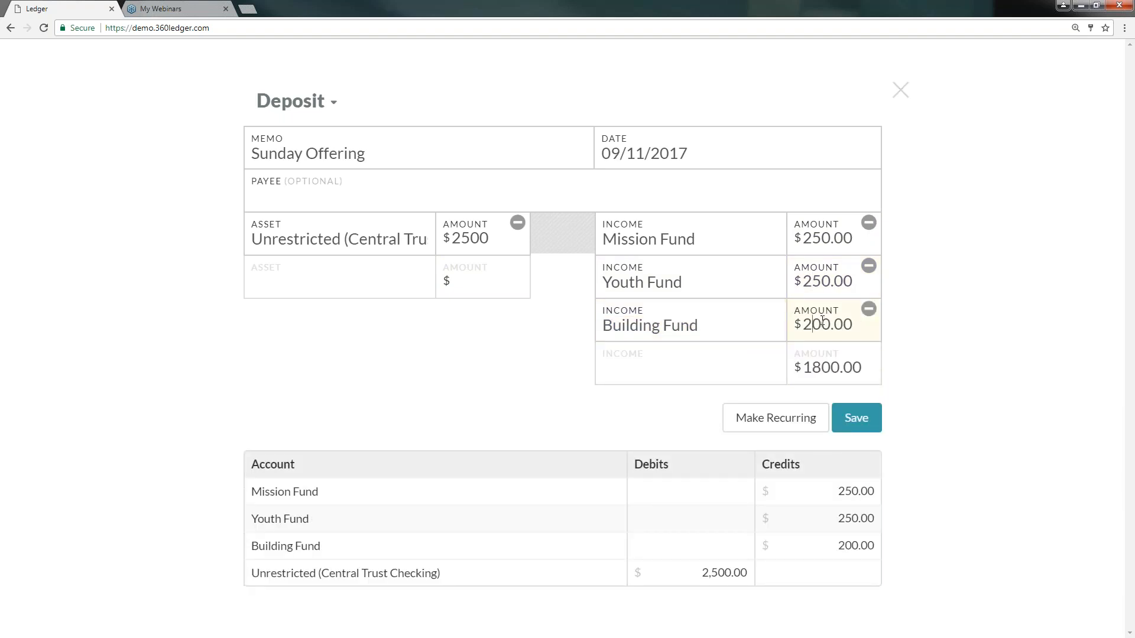
# - Assign the remaining 1800 to General Fund and save the deposit
pyautogui.click(705, 369)
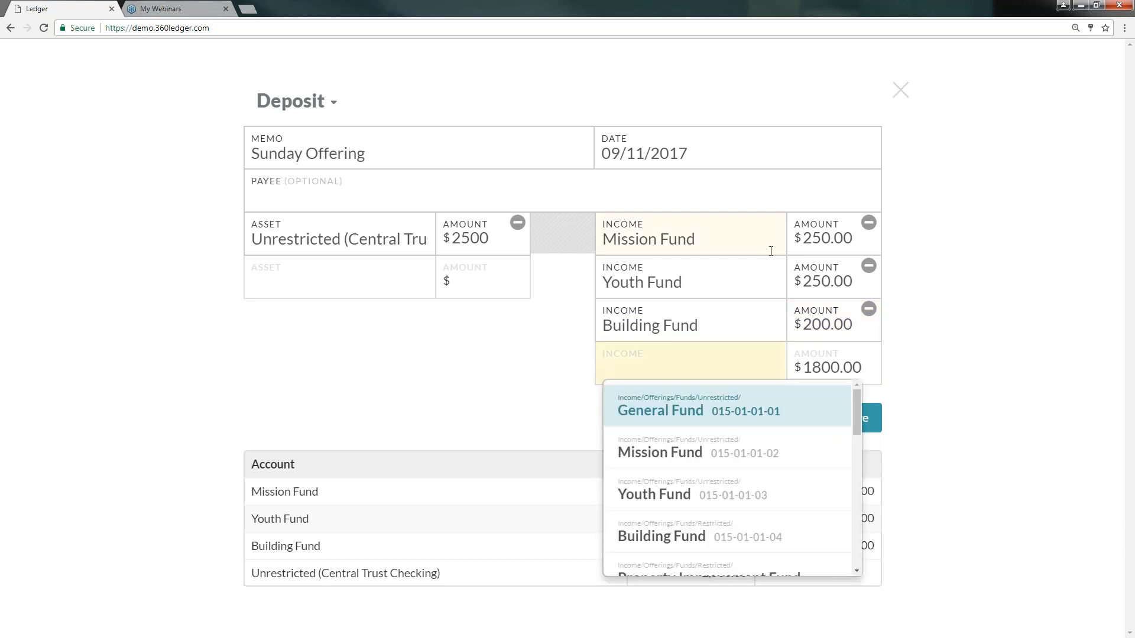
pyautogui.click(678, 412)
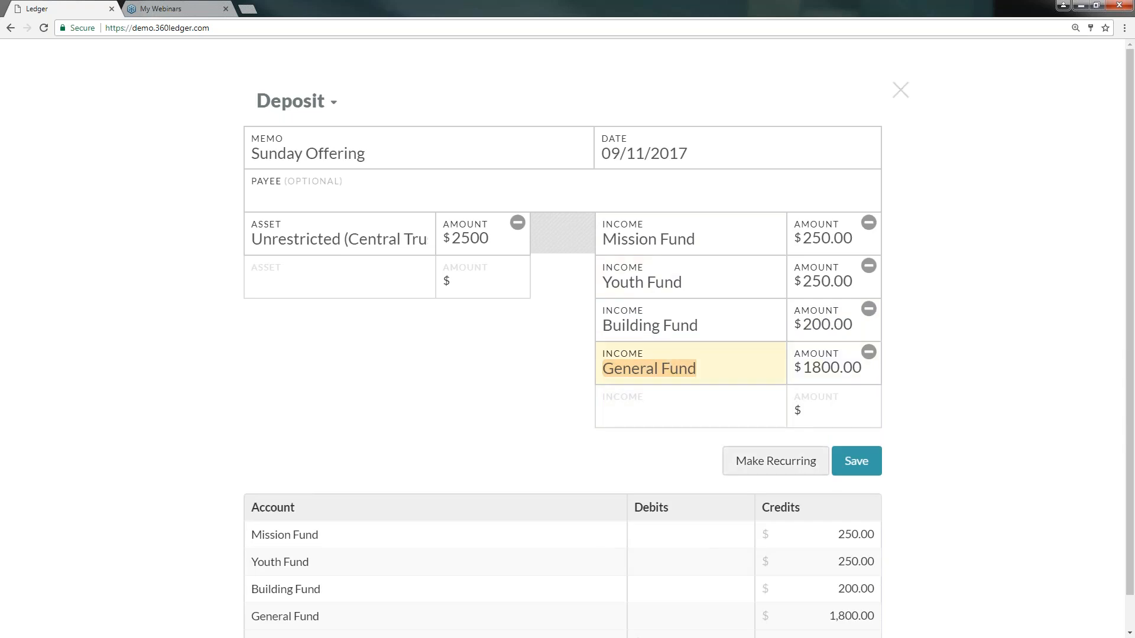
pyautogui.scroll(-1, 785, 512)
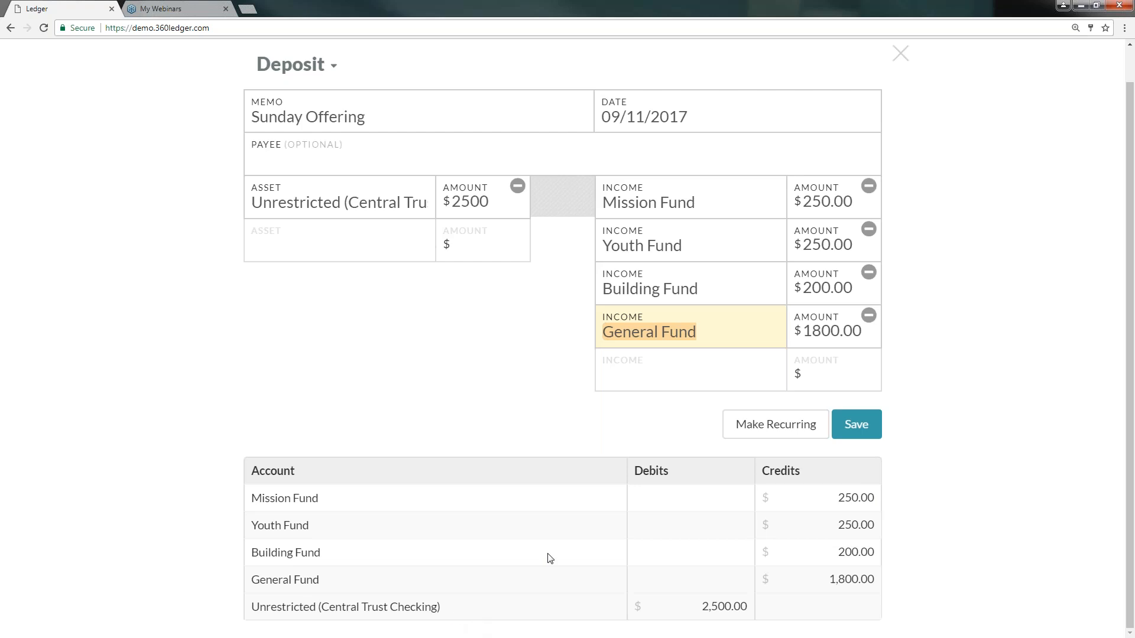
pyautogui.click(870, 427)
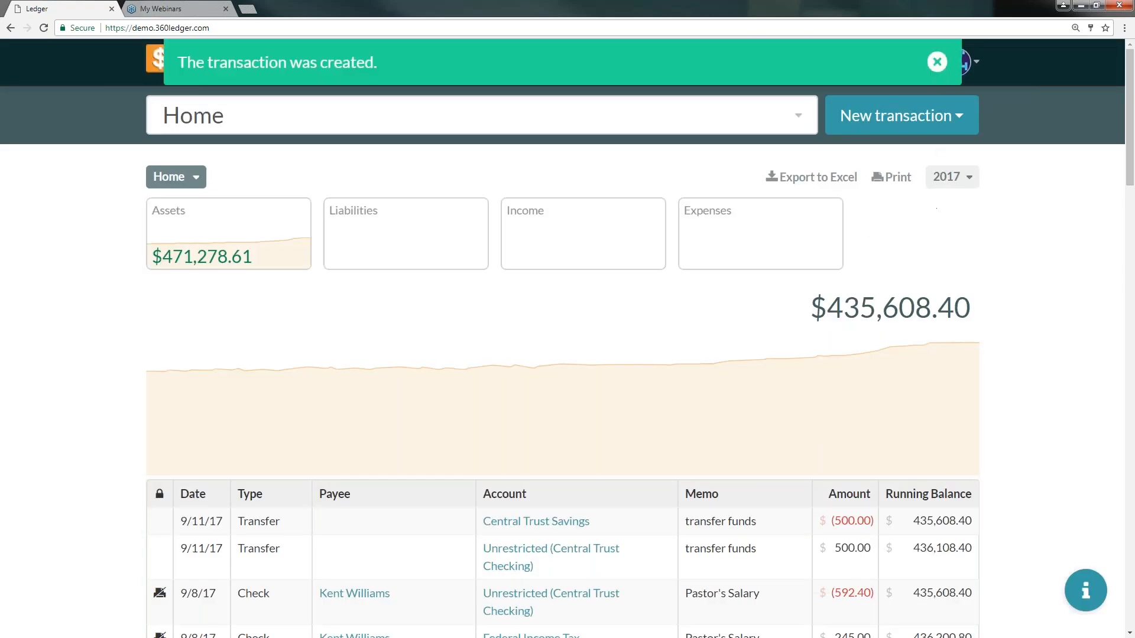
# - Start a new payment with the memo 'September Electric Bill'
pyautogui.click(944, 64)
pyautogui.click(926, 121)
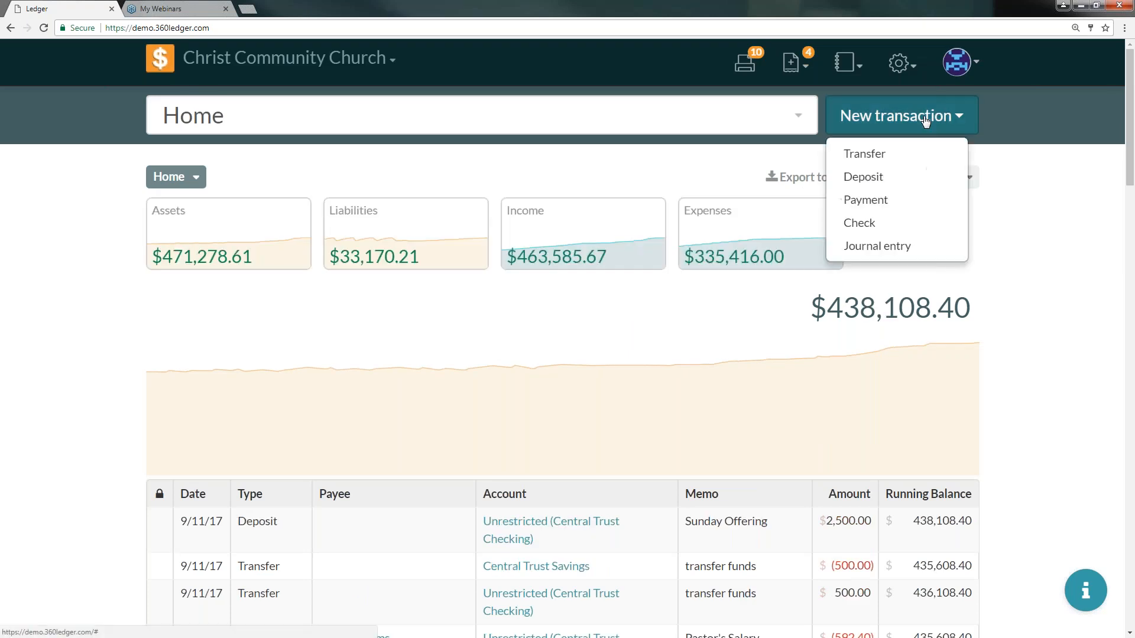
pyautogui.click(896, 205)
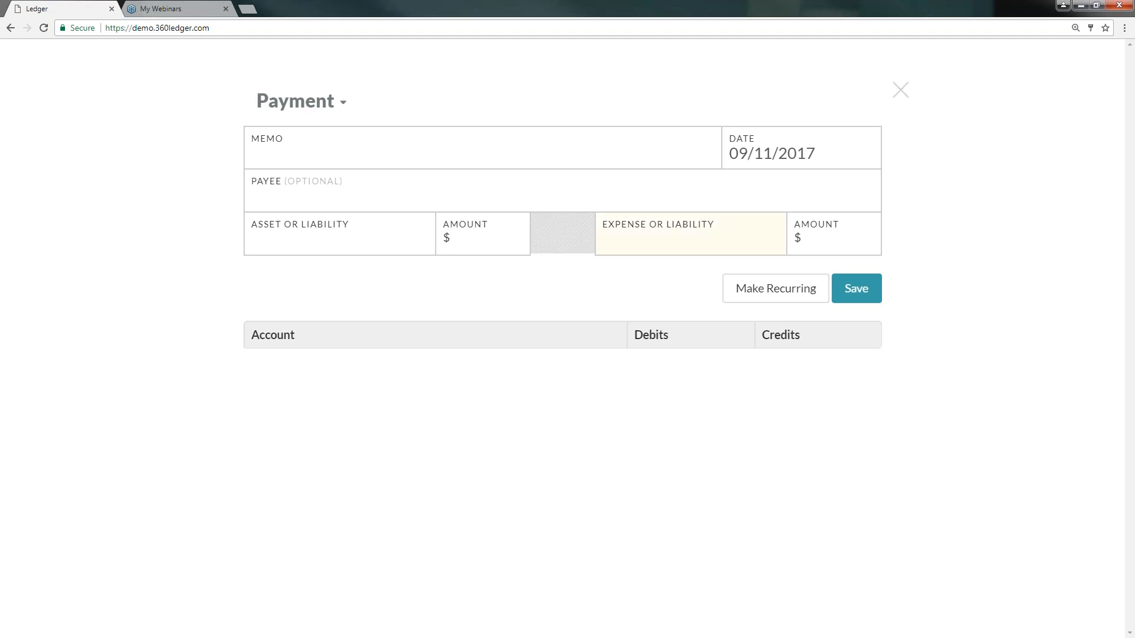
pyautogui.click(516, 141)
pyautogui.write('September Elec')
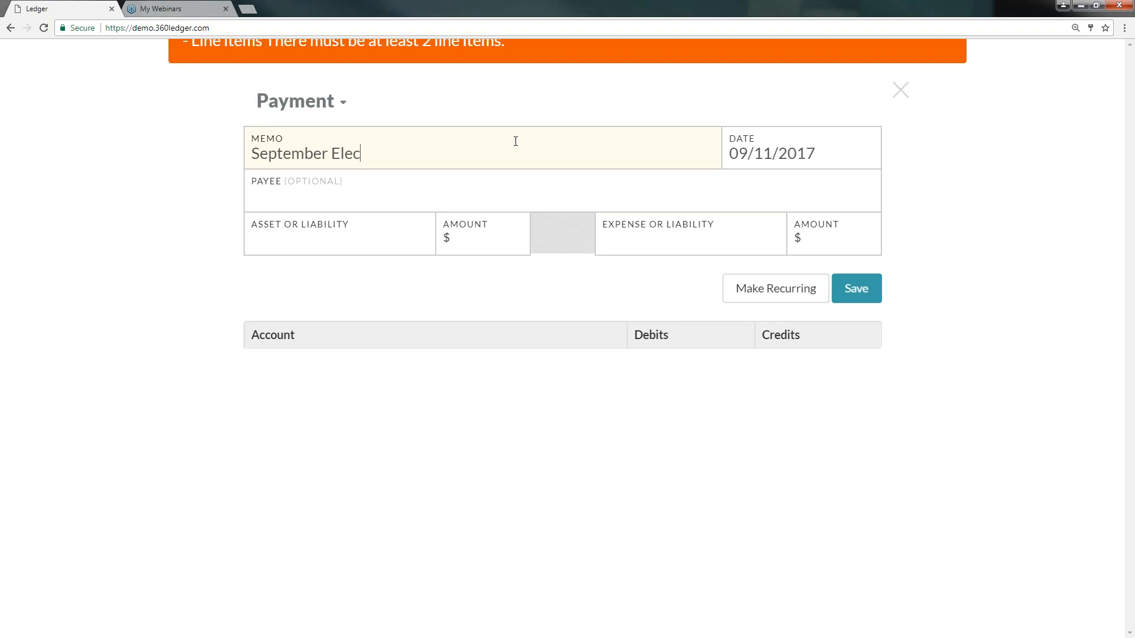
pyautogui.write('tric Bill')
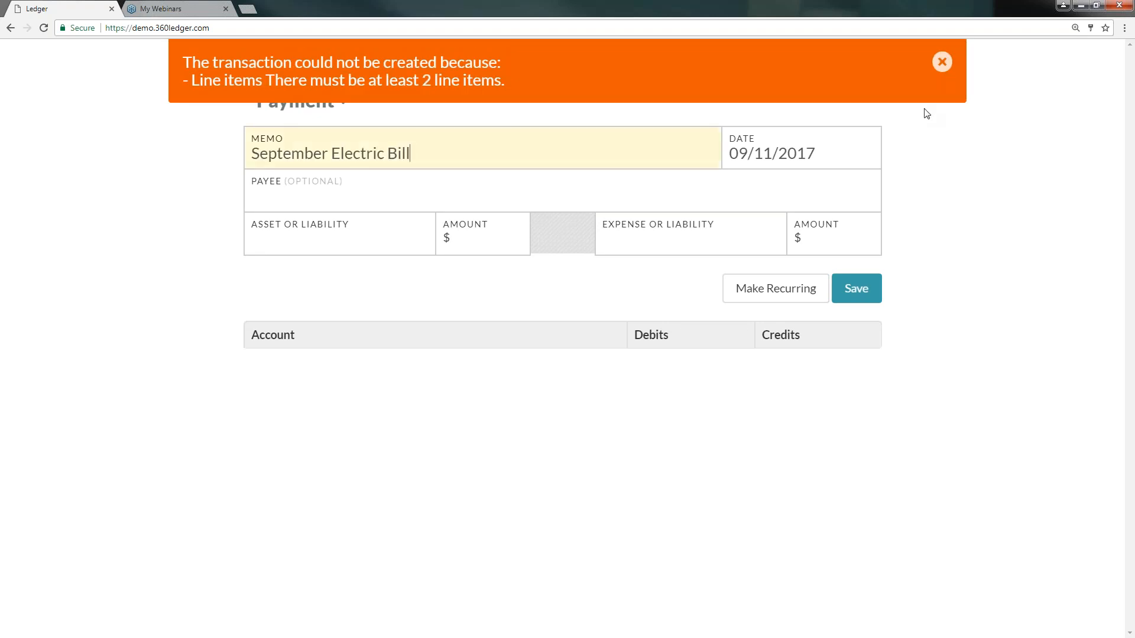
pyautogui.click(943, 62)
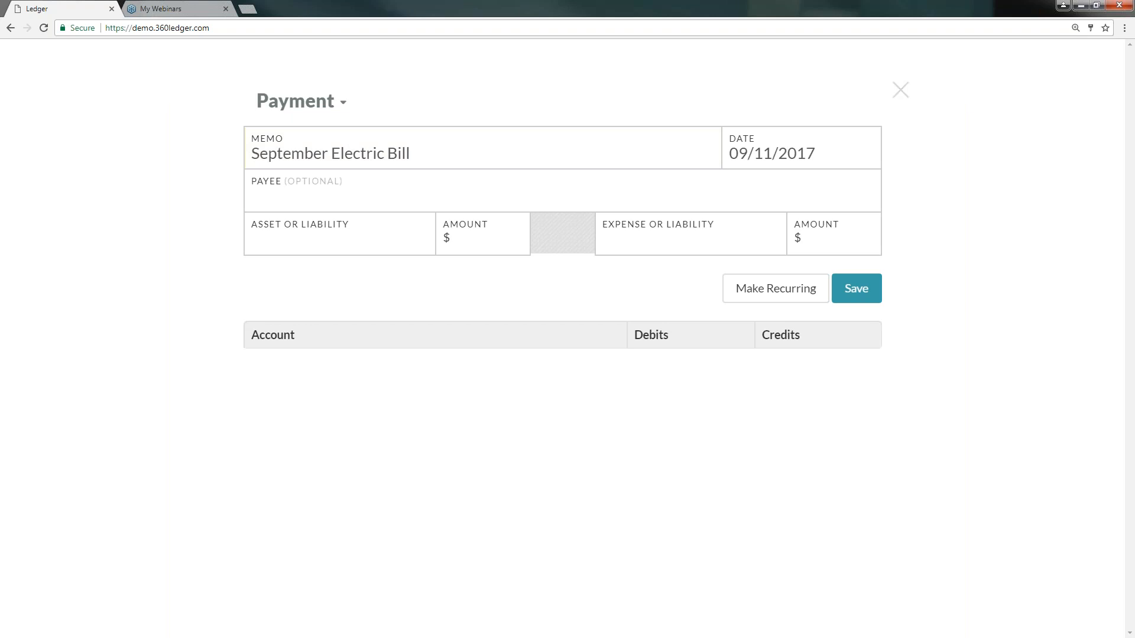
# - Set the payment's payee to Ameren Electric
pyautogui.click(350, 187)
pyautogui.write('am')
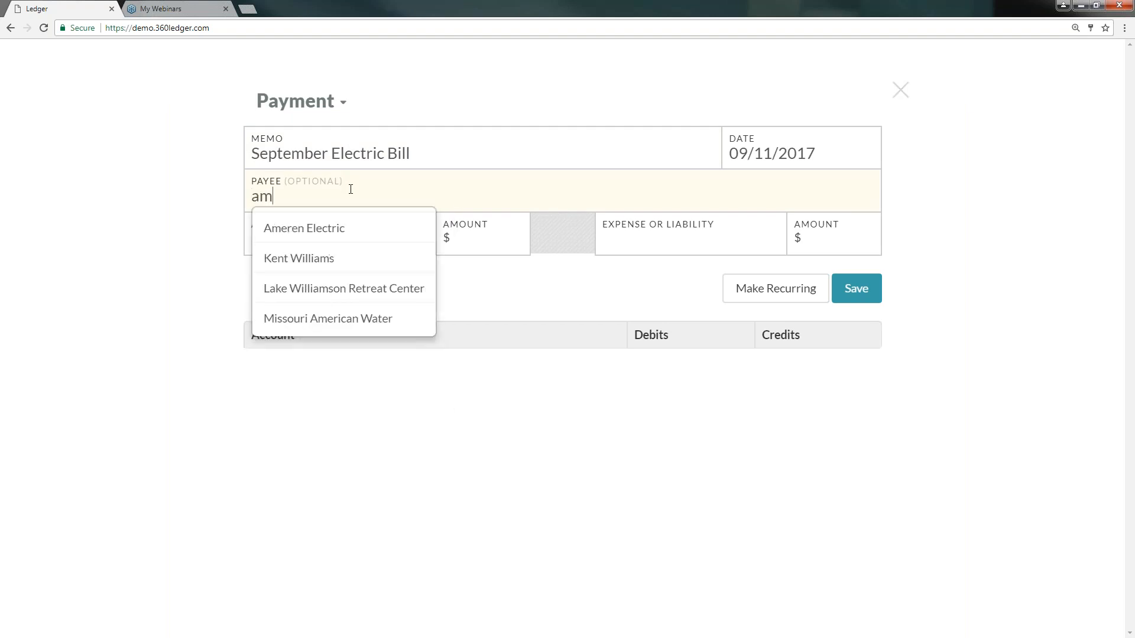
pyautogui.press('Down')
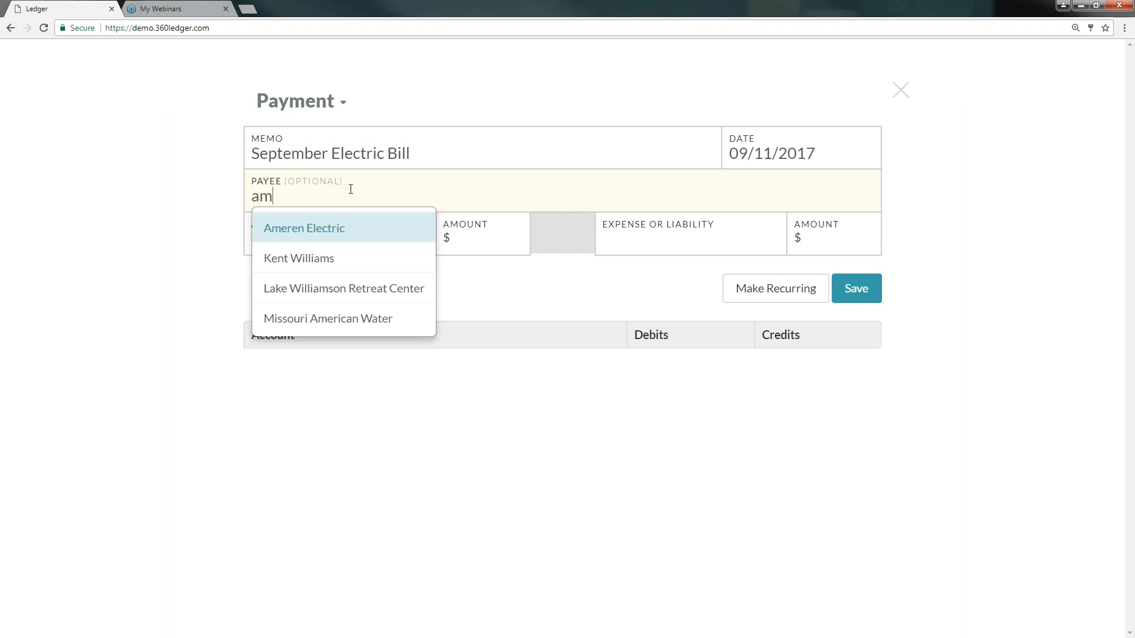
pyautogui.press('Return')
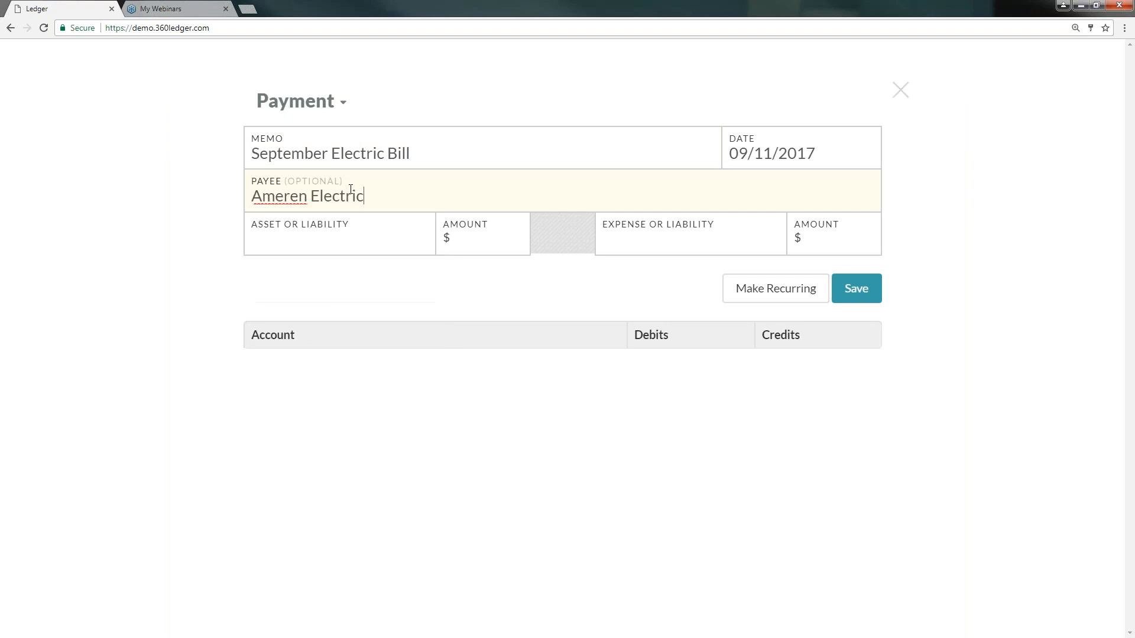
# - Set the payment's source account to Unrestricted (Central Trust Checking) with an amount of 103
pyautogui.click(381, 239)
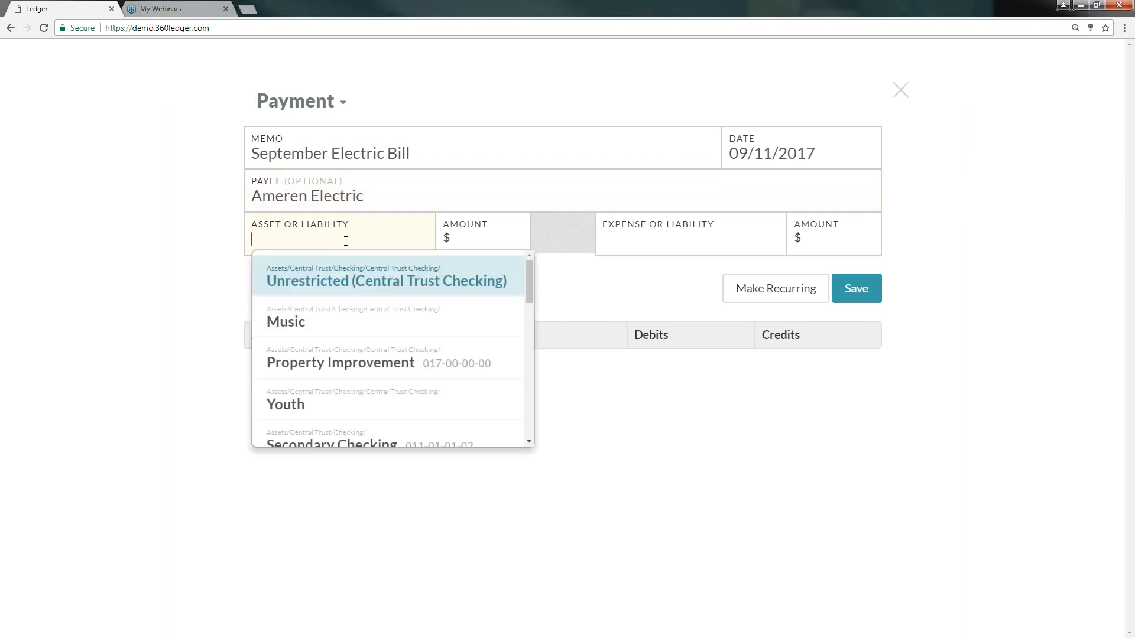
pyautogui.click(405, 289)
pyautogui.click(465, 245)
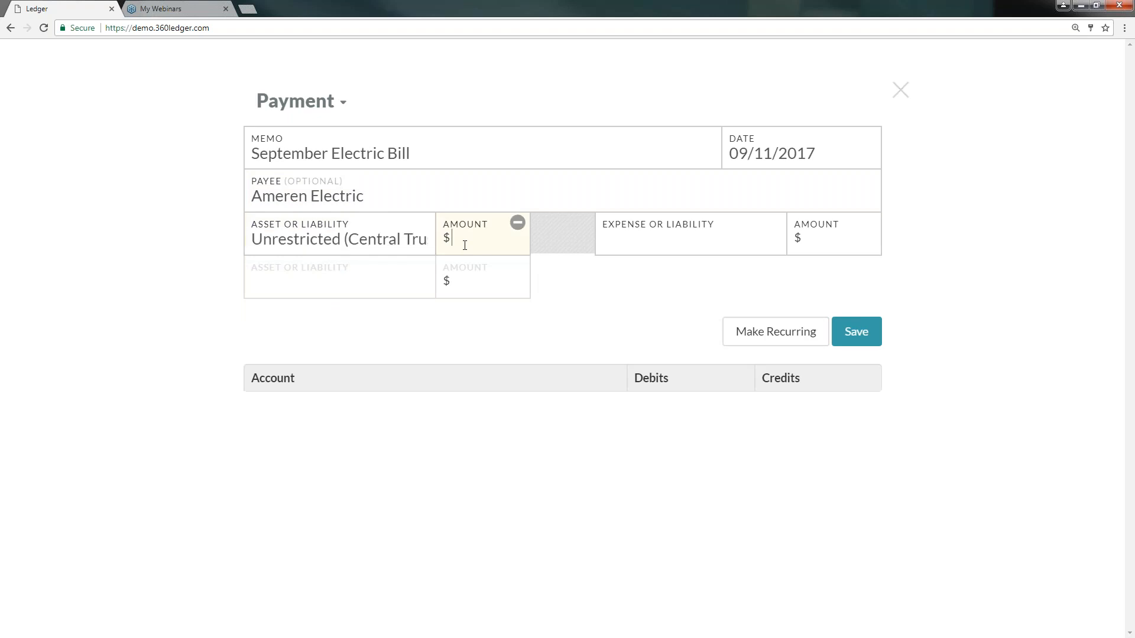
pyautogui.write('103')
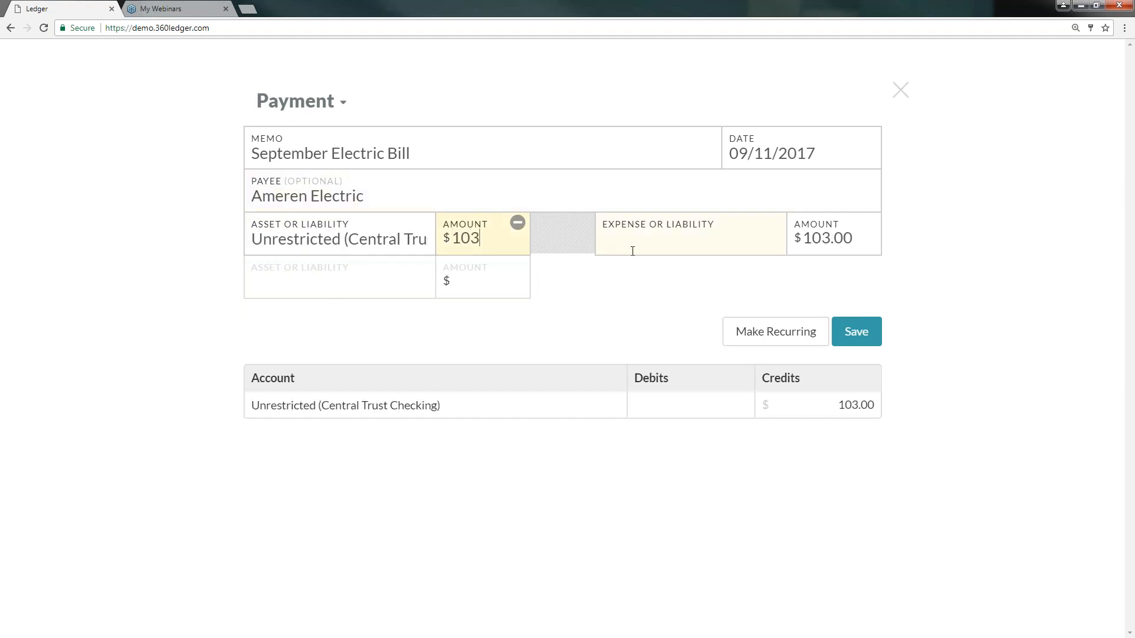
# - Set the expense account to Electric and save the payment
pyautogui.click(696, 247)
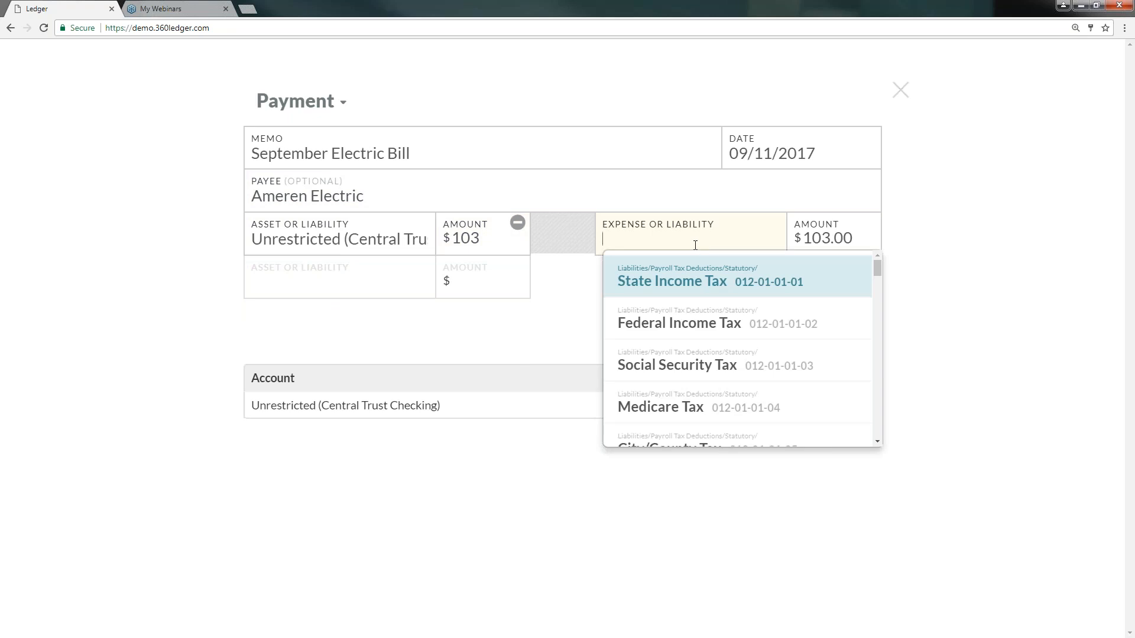
pyautogui.write('elec')
pyautogui.press('Return')
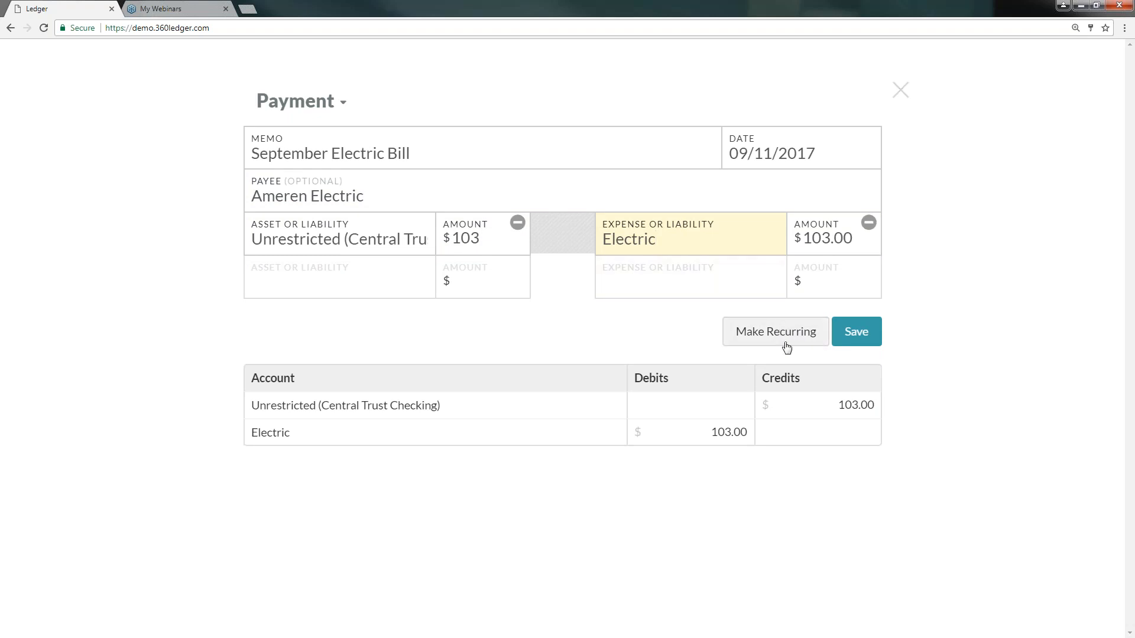
pyautogui.click(852, 330)
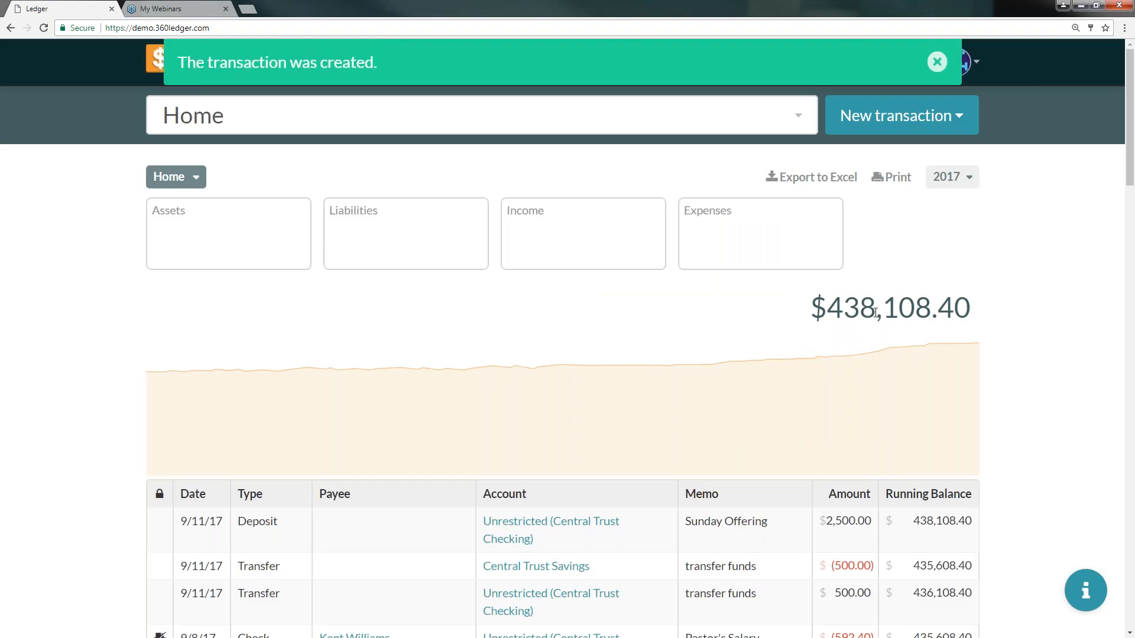
# - Start a new check with the memo 'September Landscaping'
pyautogui.click(944, 60)
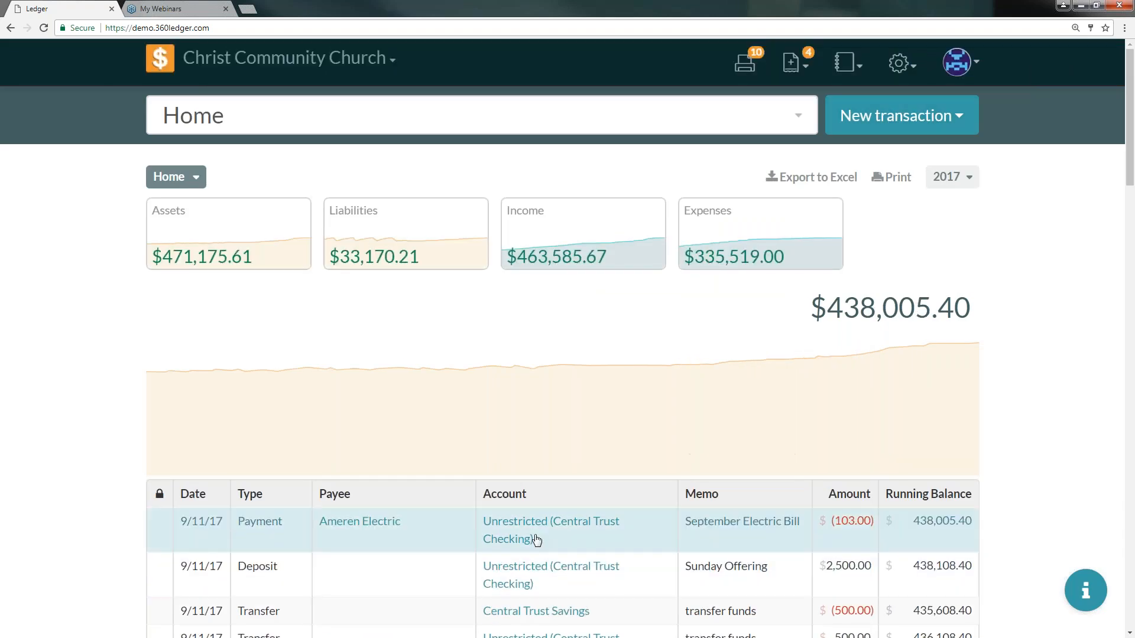
pyautogui.scroll(-3, 541, 537)
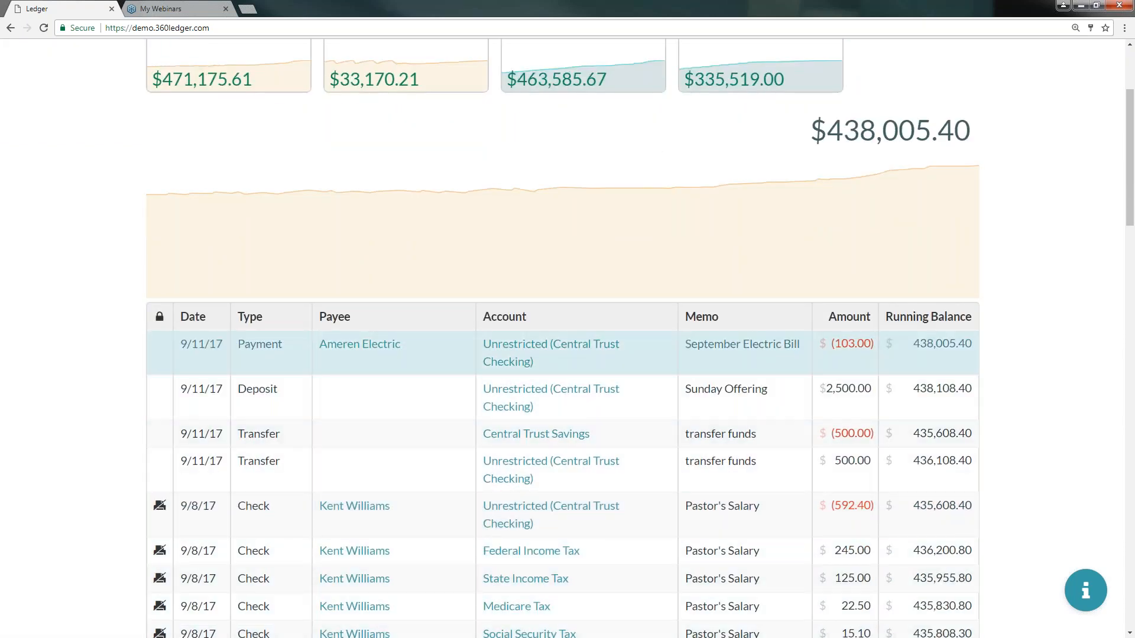
pyautogui.scroll(3, 451, 470)
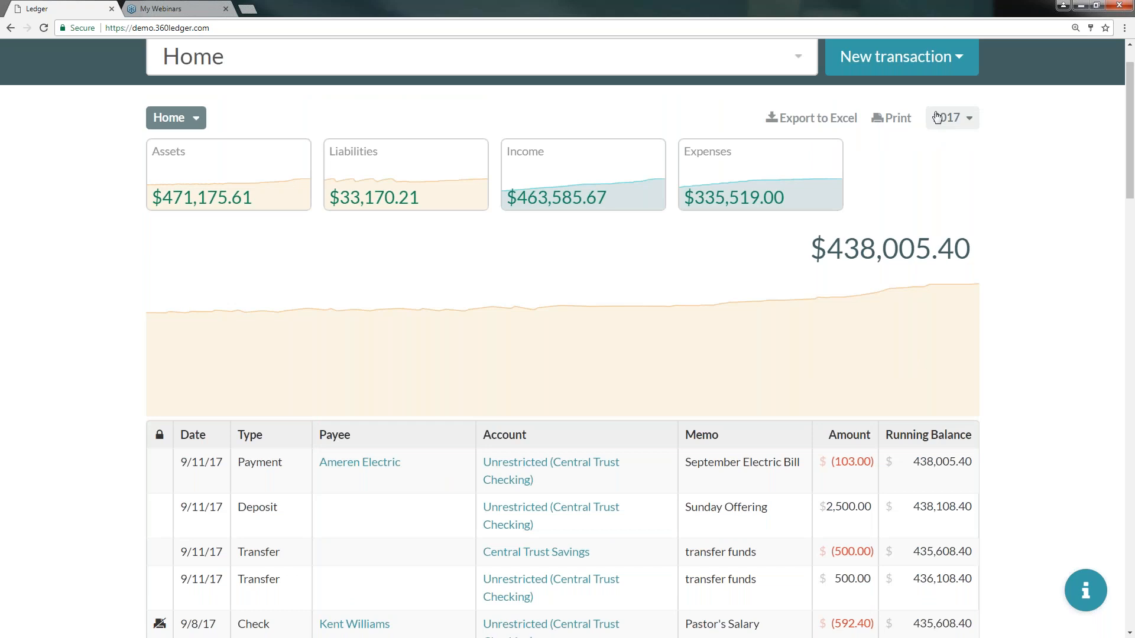
pyautogui.scroll(1, 879, 164)
pyautogui.click(887, 115)
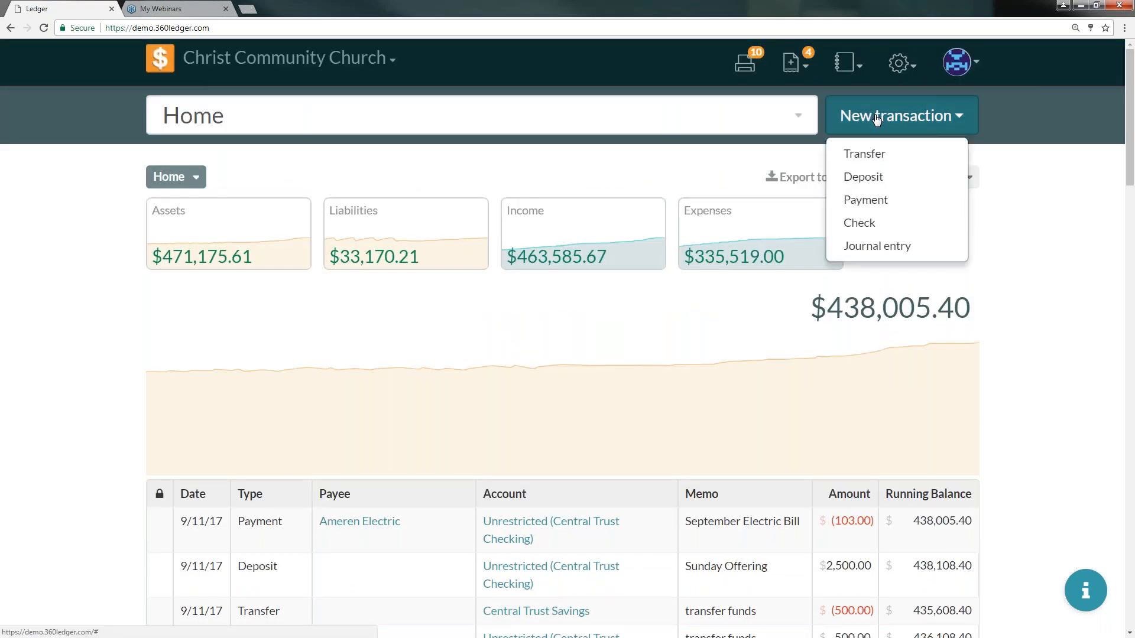
pyautogui.click(868, 223)
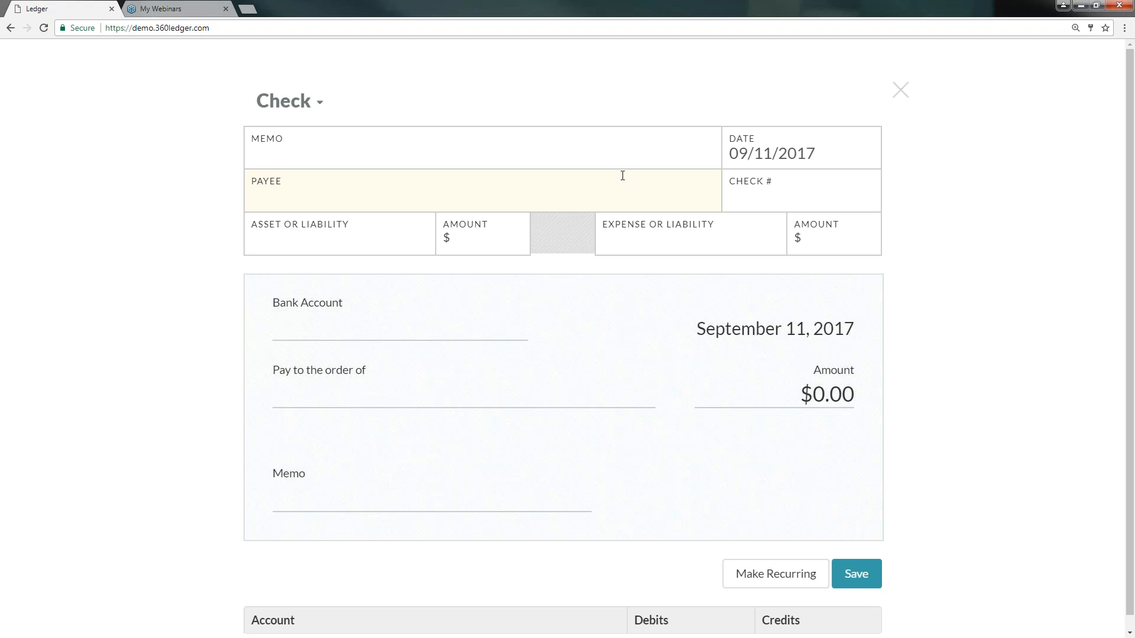
pyautogui.click(613, 142)
pyautogui.write('Septekm')
pyautogui.press('BackSpace')
pyautogui.press('BackSpace')
pyautogui.write('mber ')
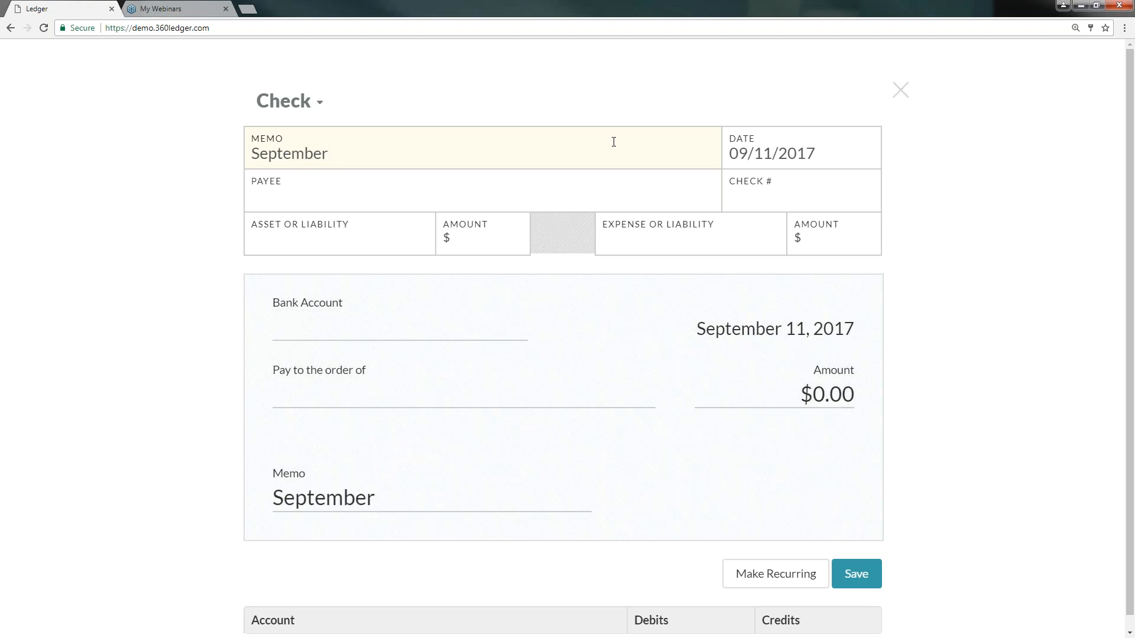
pyautogui.write('Landsca')
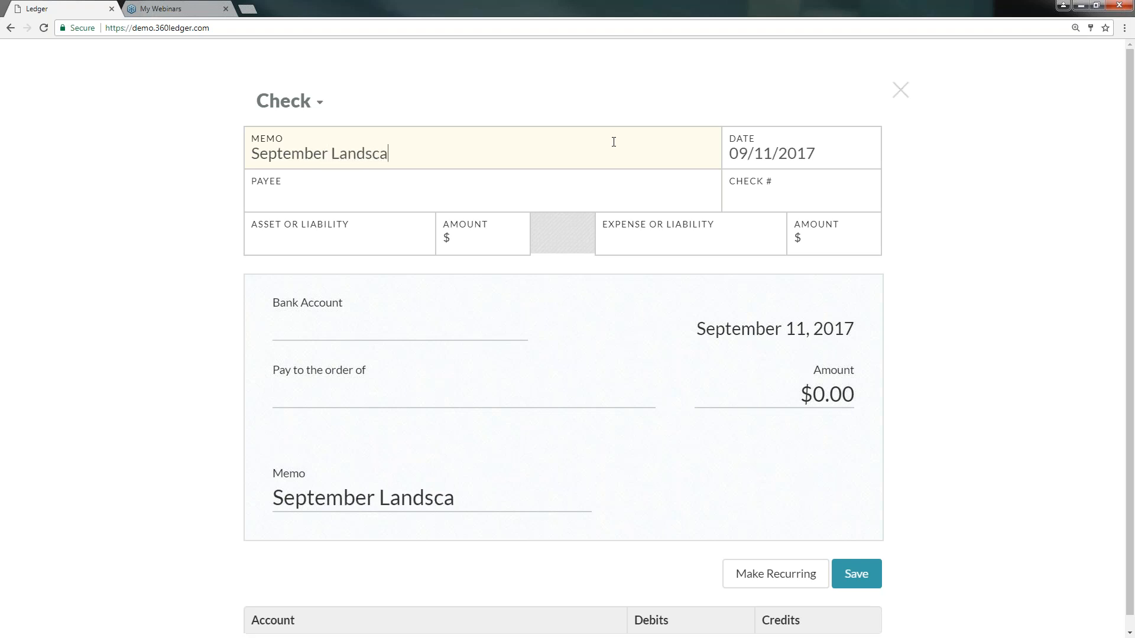
pyautogui.write('ping')
# - Set the check's payee to Gleesons Lawn & Landscaping
pyautogui.click(490, 189)
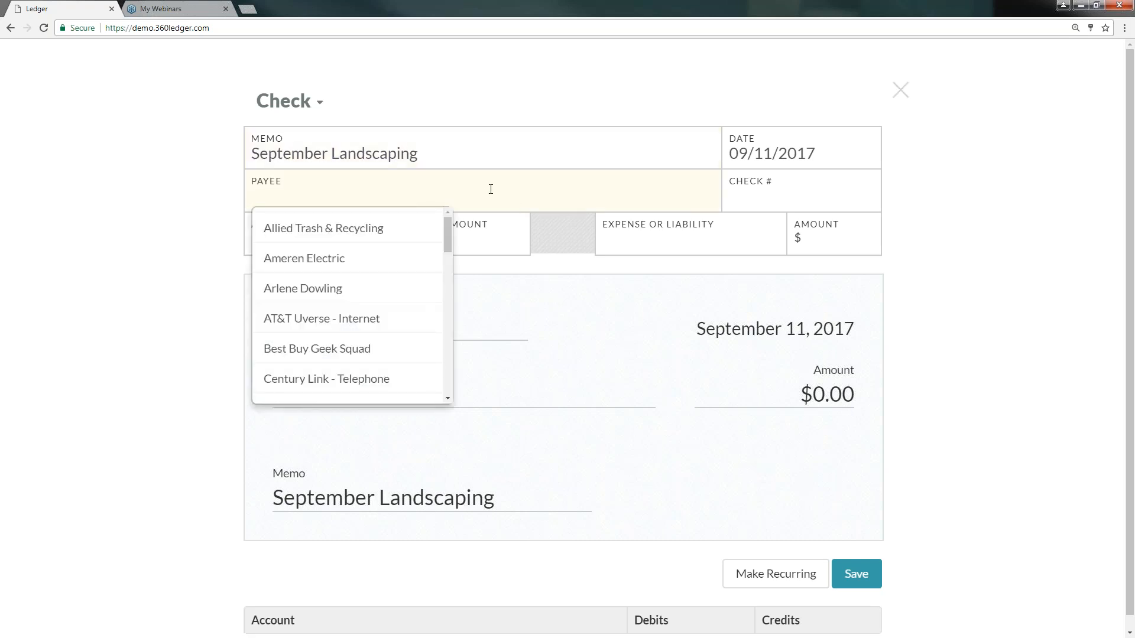
pyautogui.write('law')
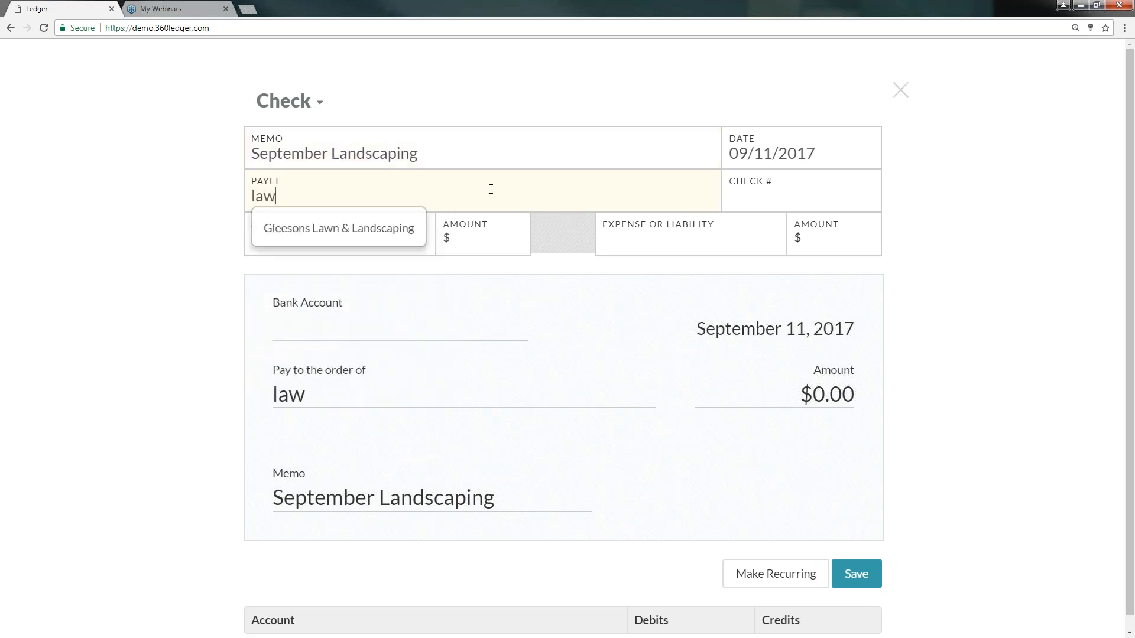
pyautogui.press('Down')
pyautogui.press('Return')
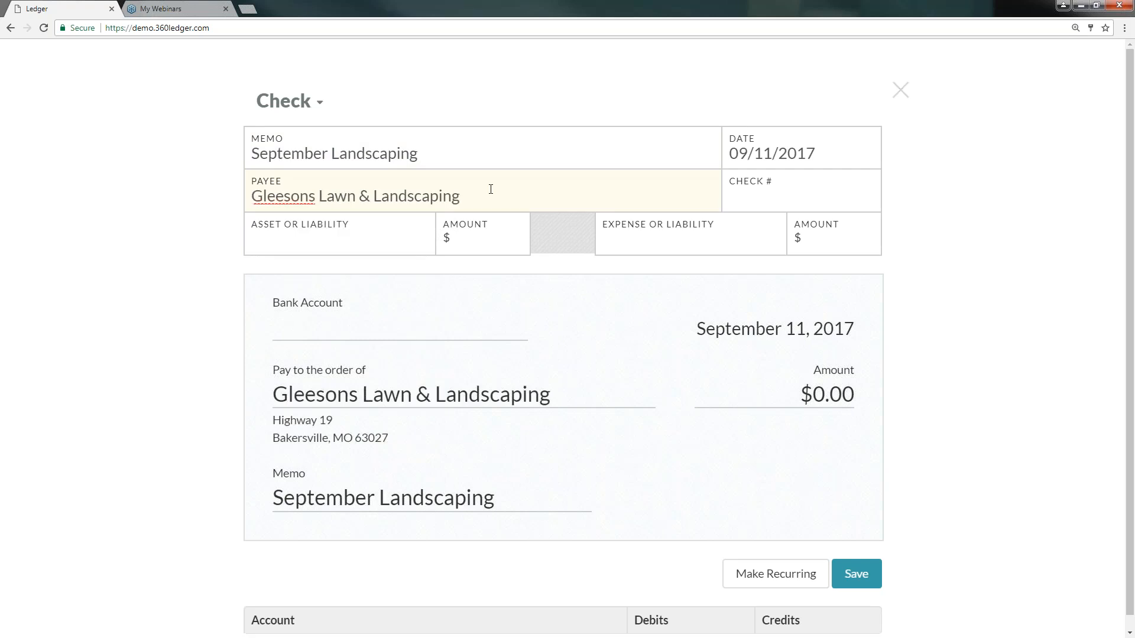
# - Set the check's source account to Unrestricted (Central Trust Checking) with an amount of 90
pyautogui.click(378, 228)
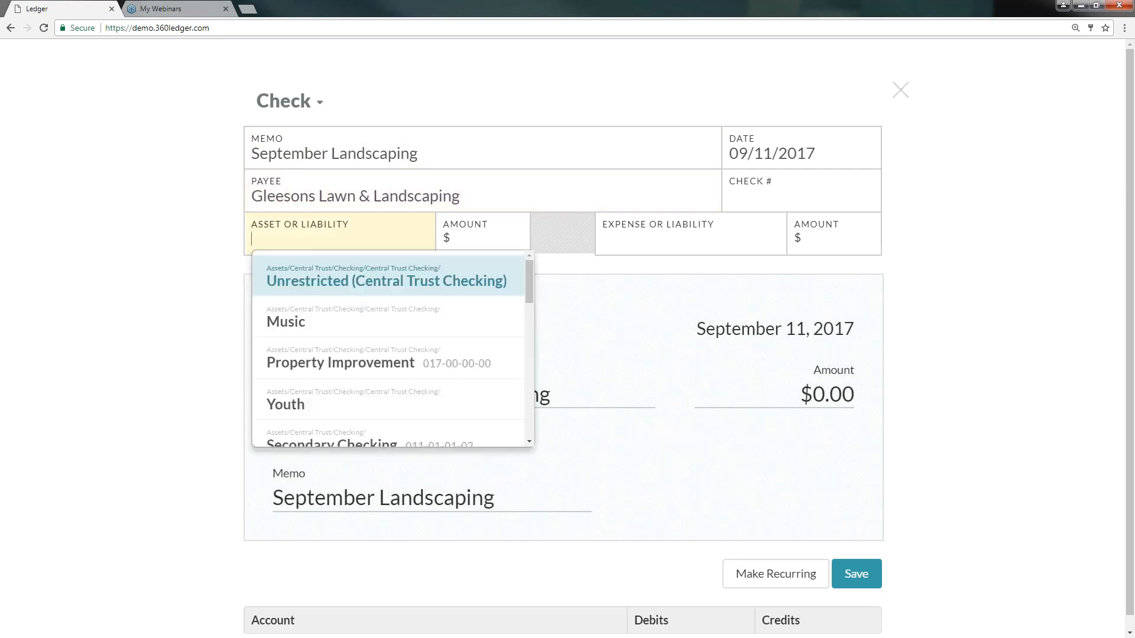
pyautogui.click(388, 282)
pyautogui.click(481, 230)
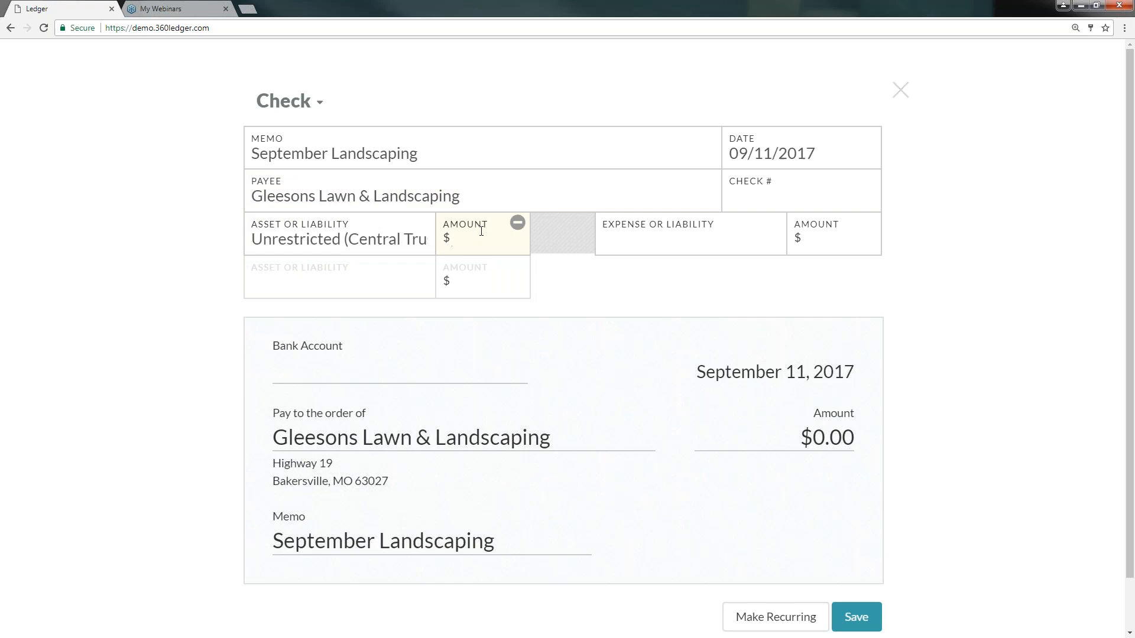
pyautogui.write('90')
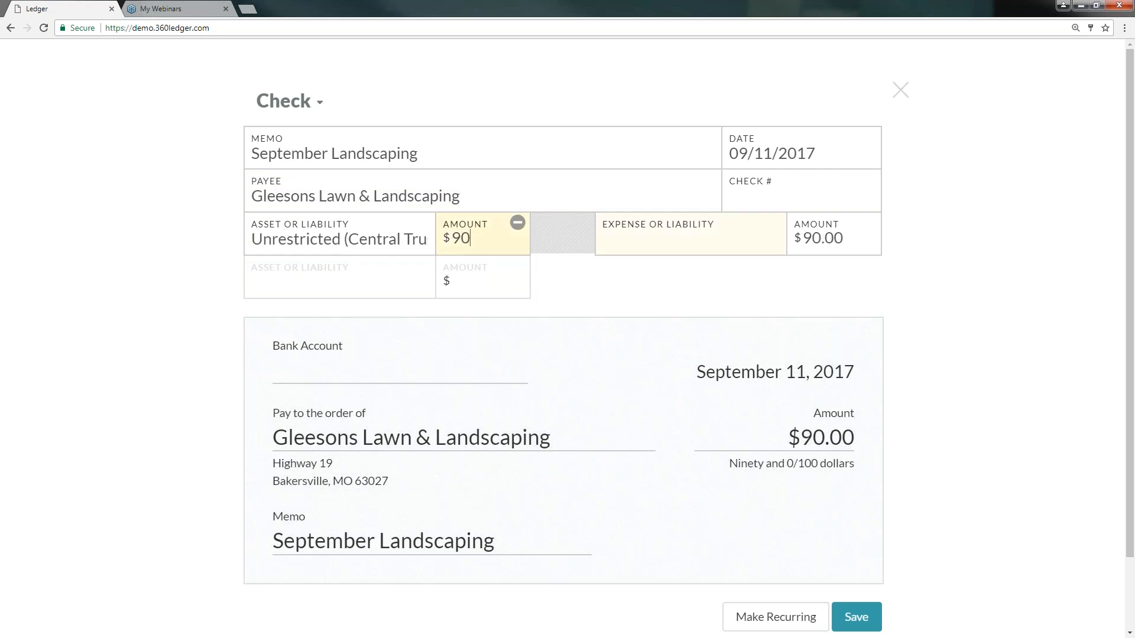
# - Set the expense account to Landscaping and save the check
pyautogui.click(611, 235)
pyautogui.write('land')
pyautogui.press('Return')
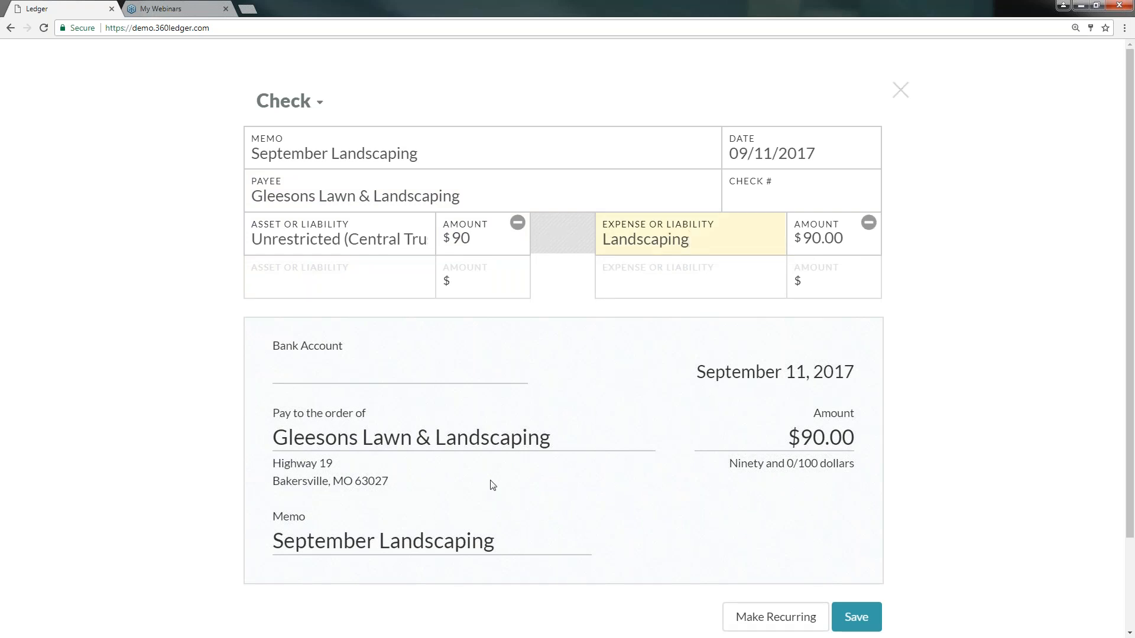
pyautogui.scroll(-3, 491, 485)
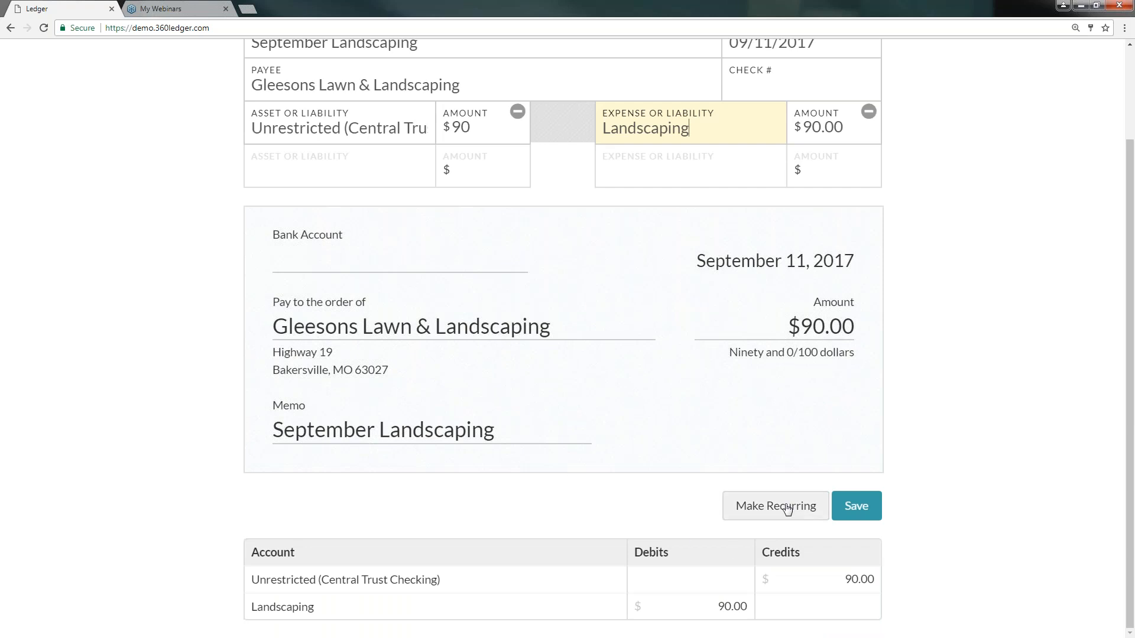
pyautogui.click(858, 508)
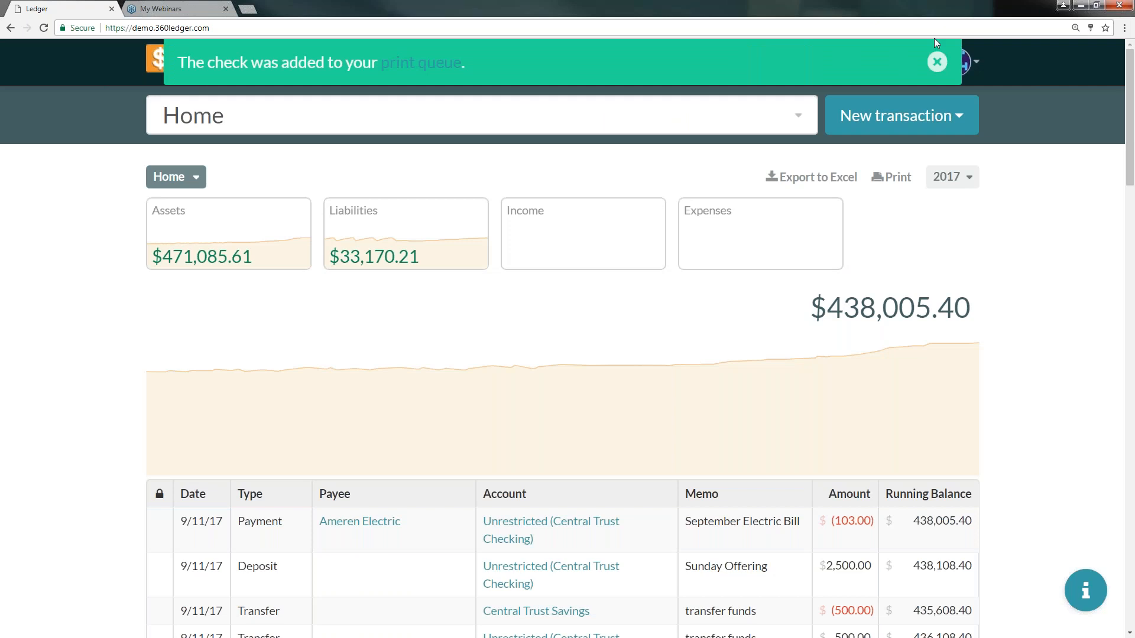
# - Open the print queue and select the six oldest queued checks
pyautogui.click(937, 62)
pyautogui.click(751, 67)
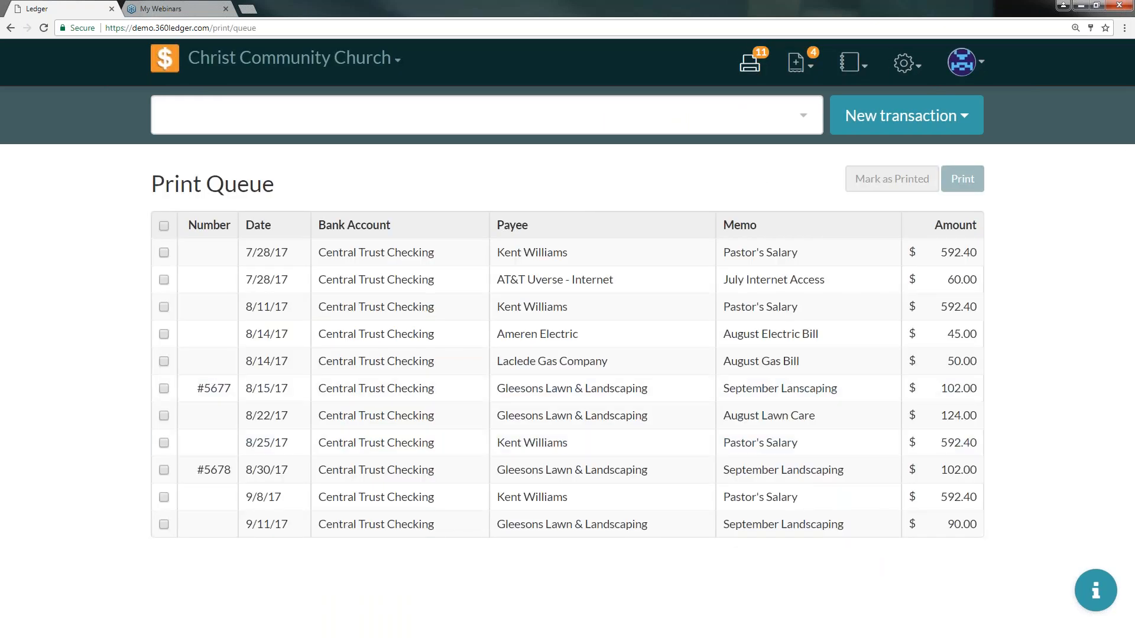
pyautogui.click(163, 252)
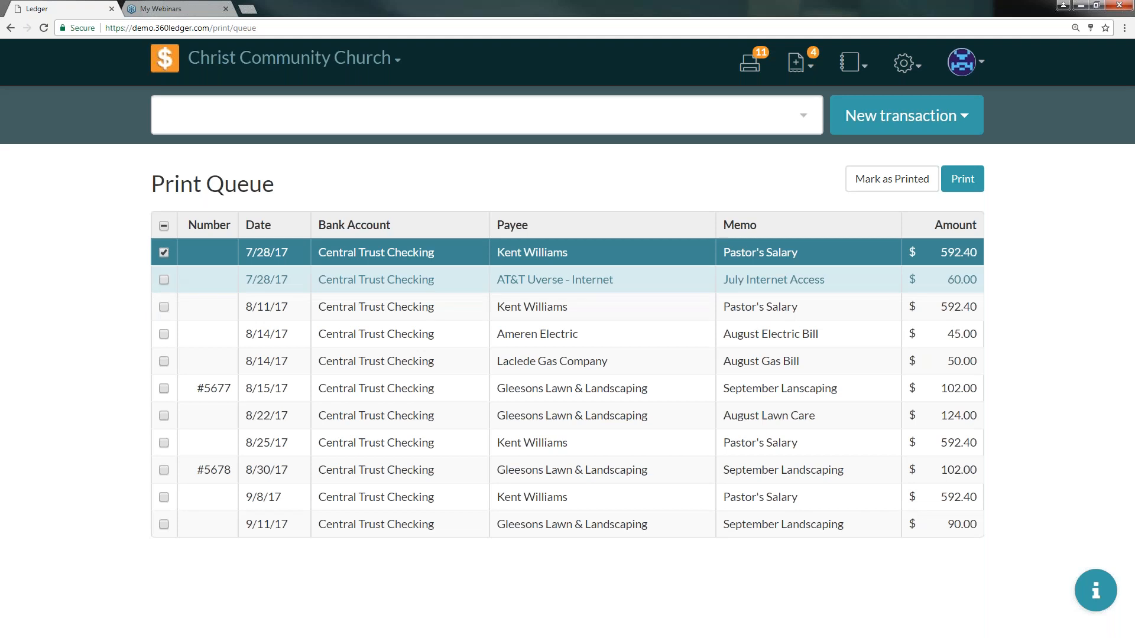
pyautogui.click(164, 279)
pyautogui.click(163, 307)
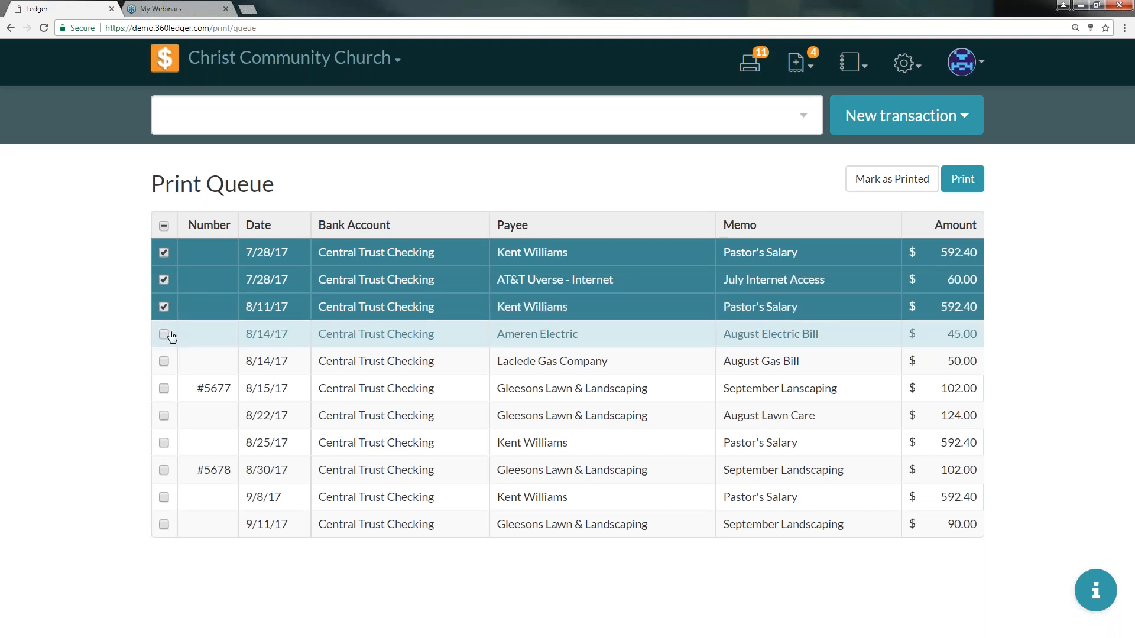
pyautogui.click(163, 335)
pyautogui.click(164, 361)
pyautogui.click(164, 388)
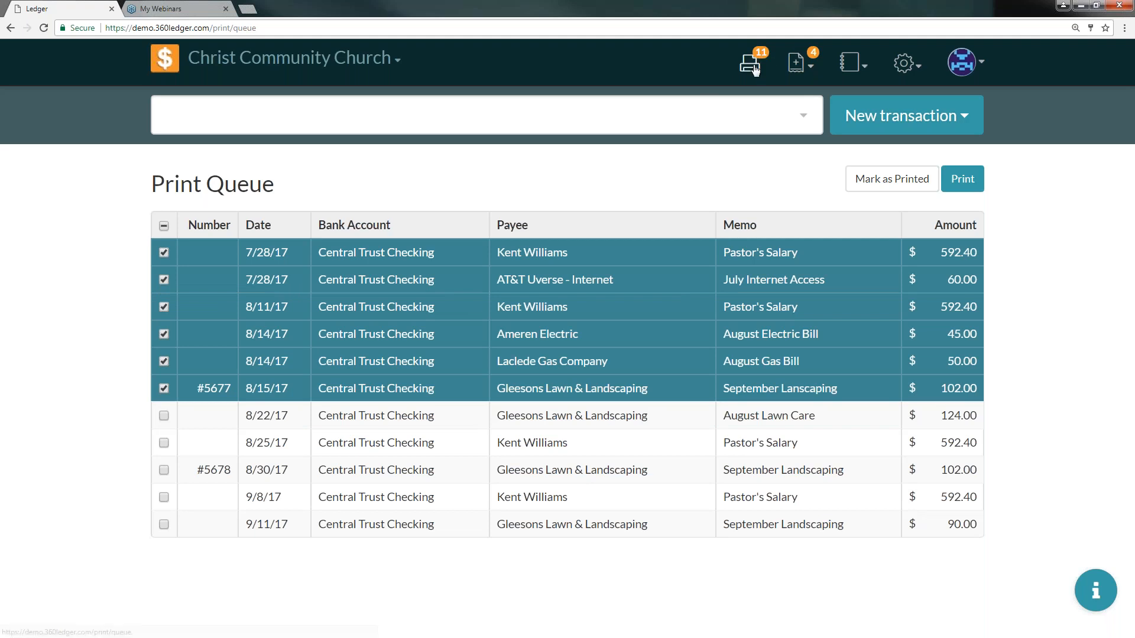
# - Deselect the six selected checks in the print queue
pyautogui.click(164, 253)
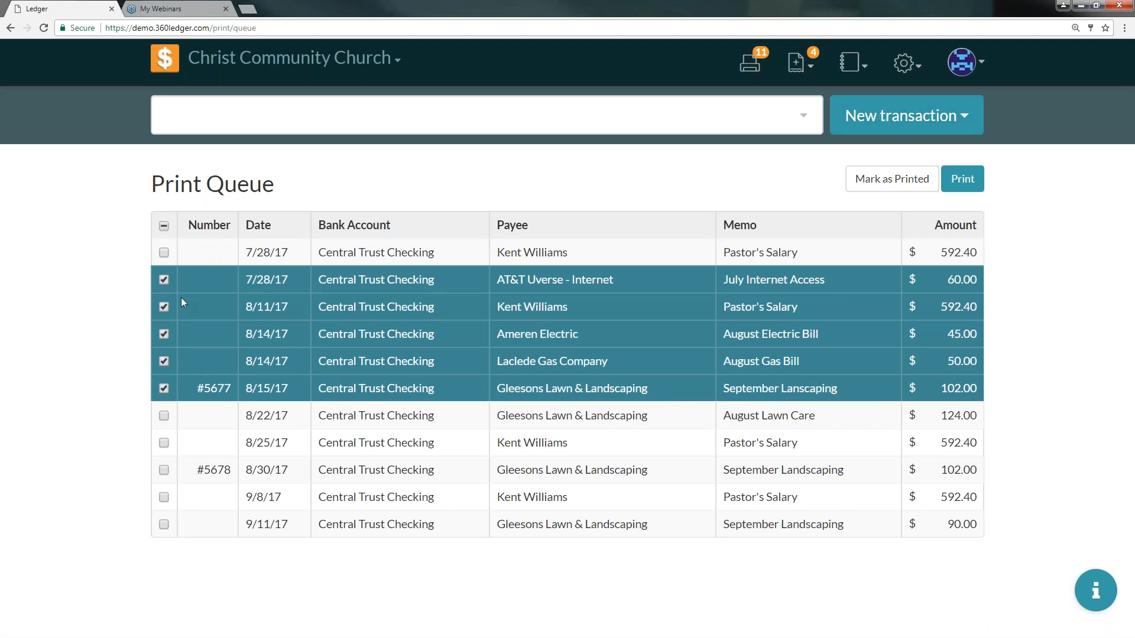
pyautogui.click(163, 281)
pyautogui.click(164, 307)
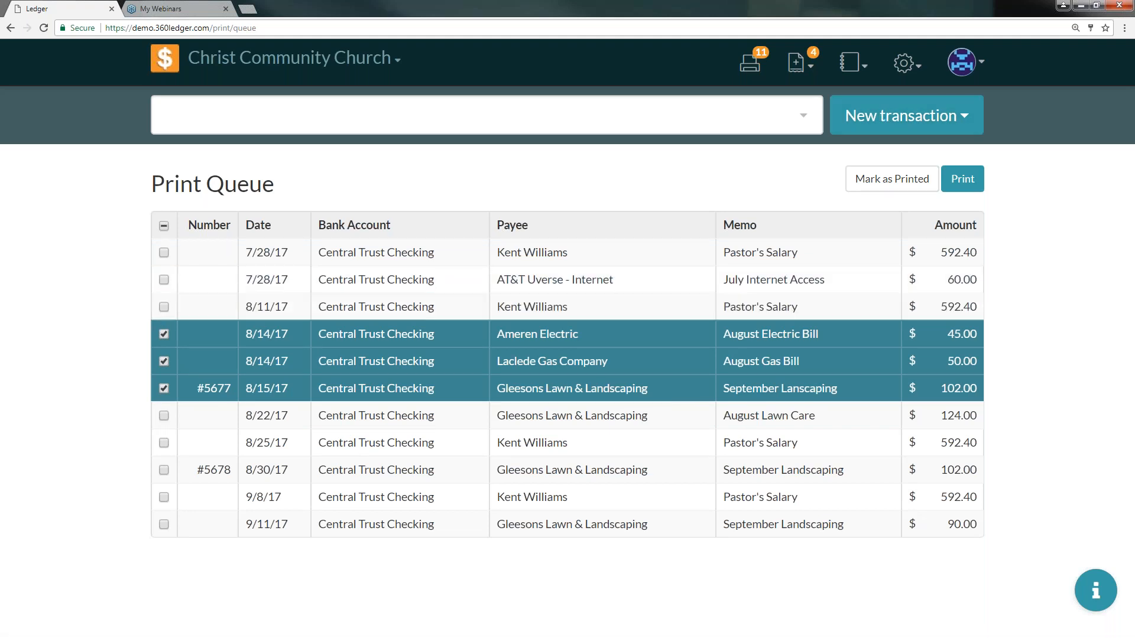
pyautogui.click(165, 335)
pyautogui.click(164, 361)
pyautogui.click(164, 388)
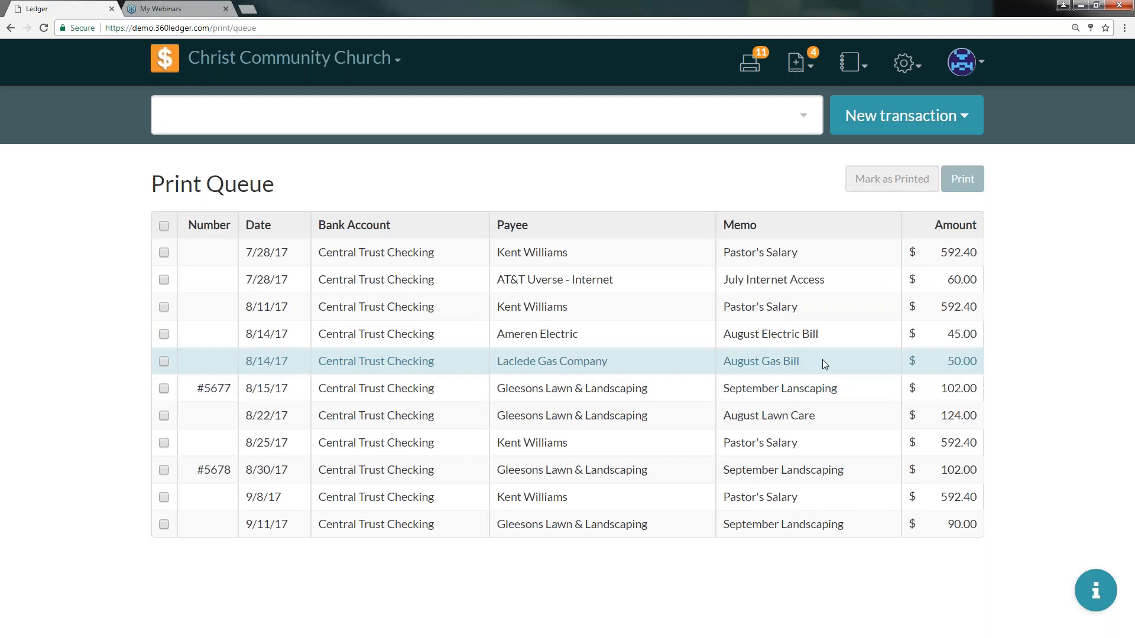
# - Start a new journal entry with the memo 'Interest Savings'
pyautogui.click(872, 119)
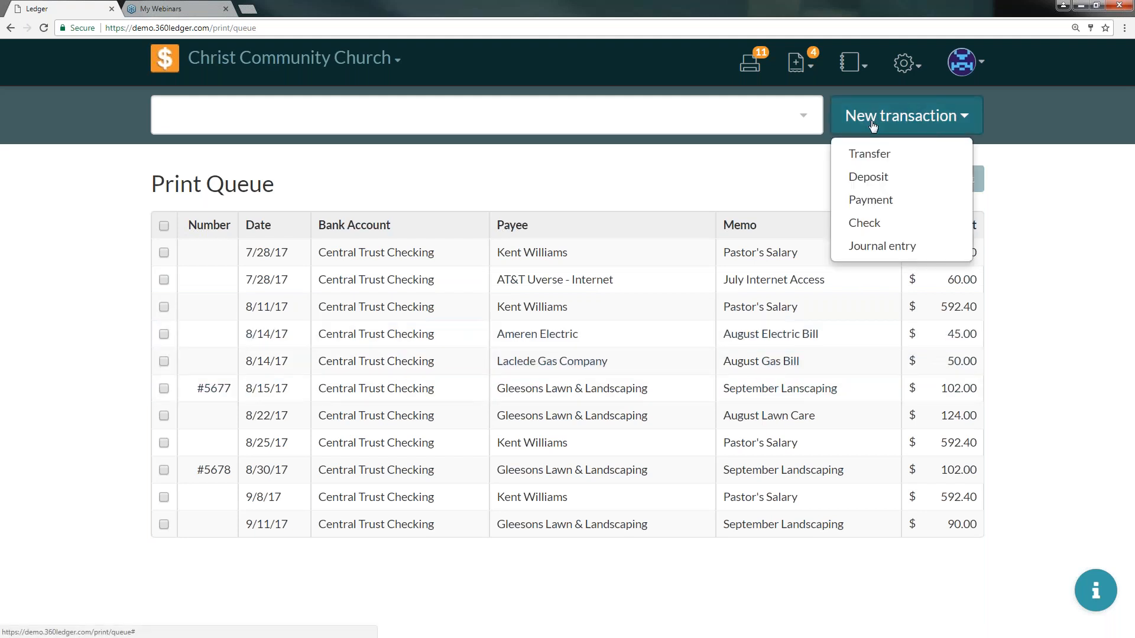
pyautogui.click(874, 246)
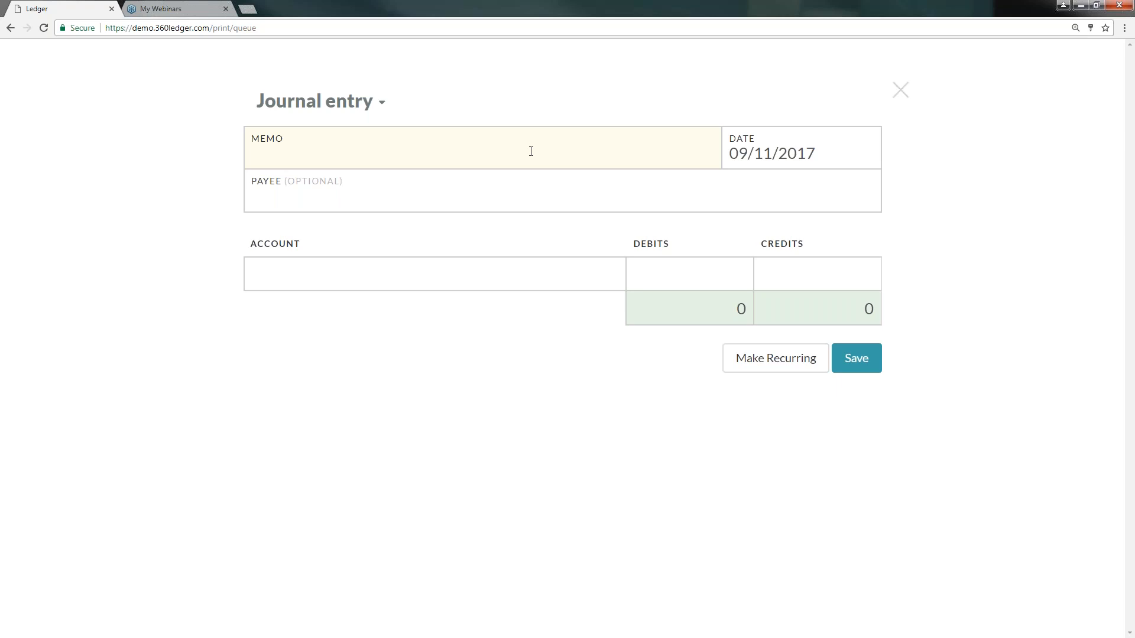
pyautogui.write('Interest')
pyautogui.press('BackSpace')
pyautogui.write('st Savings')
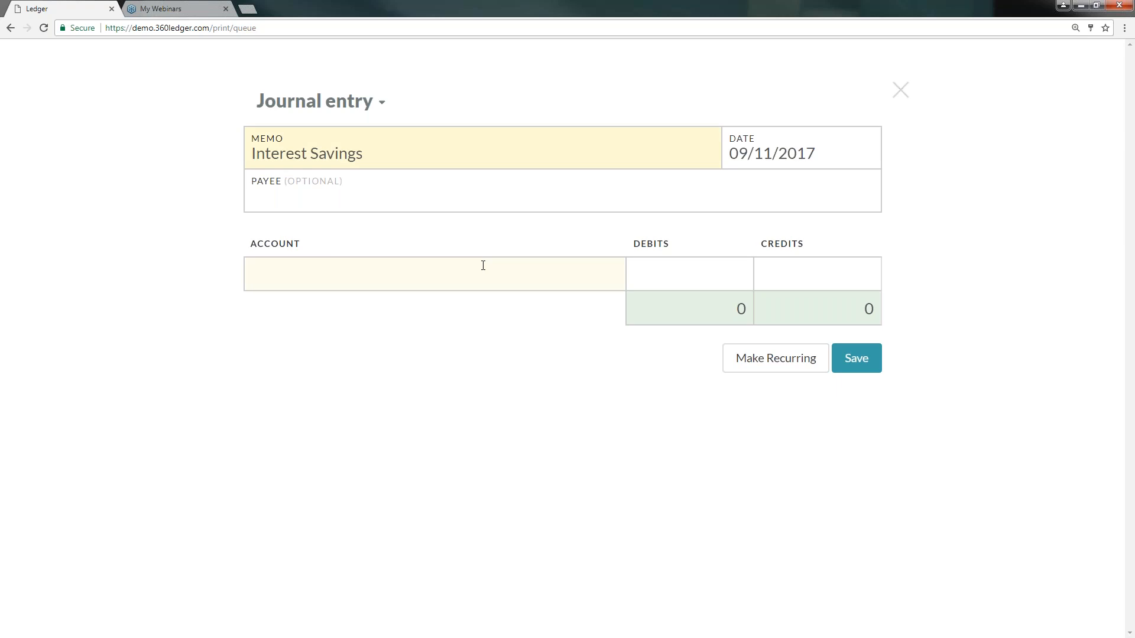
# - Debit Farmers Savings Account 2.50 on the journal entry's first line
pyautogui.click(483, 265)
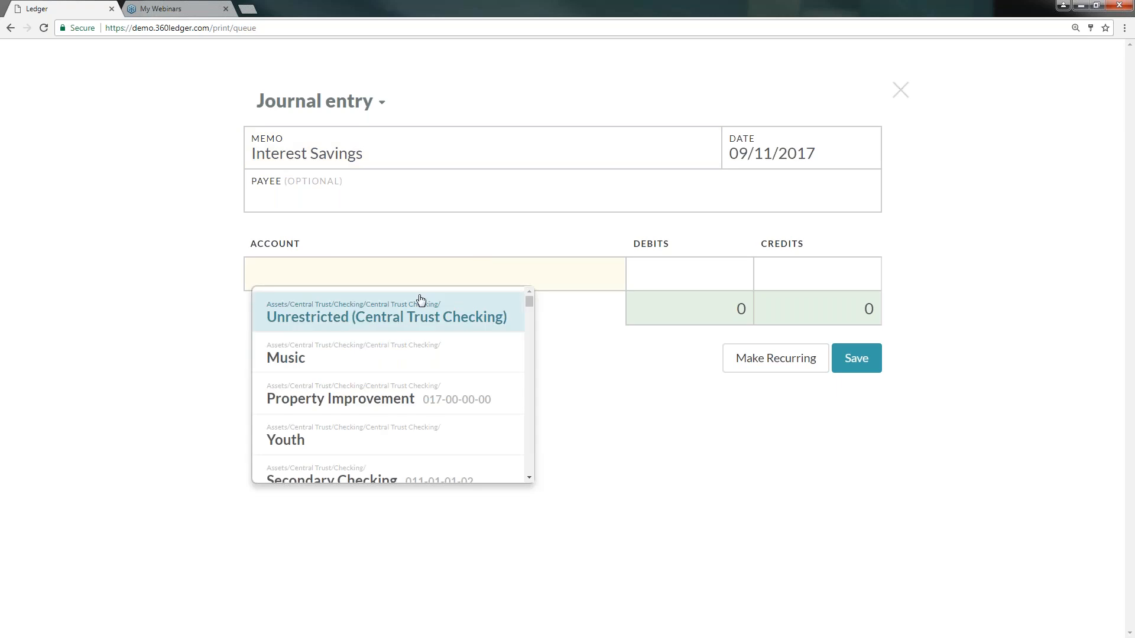
pyautogui.write('sav')
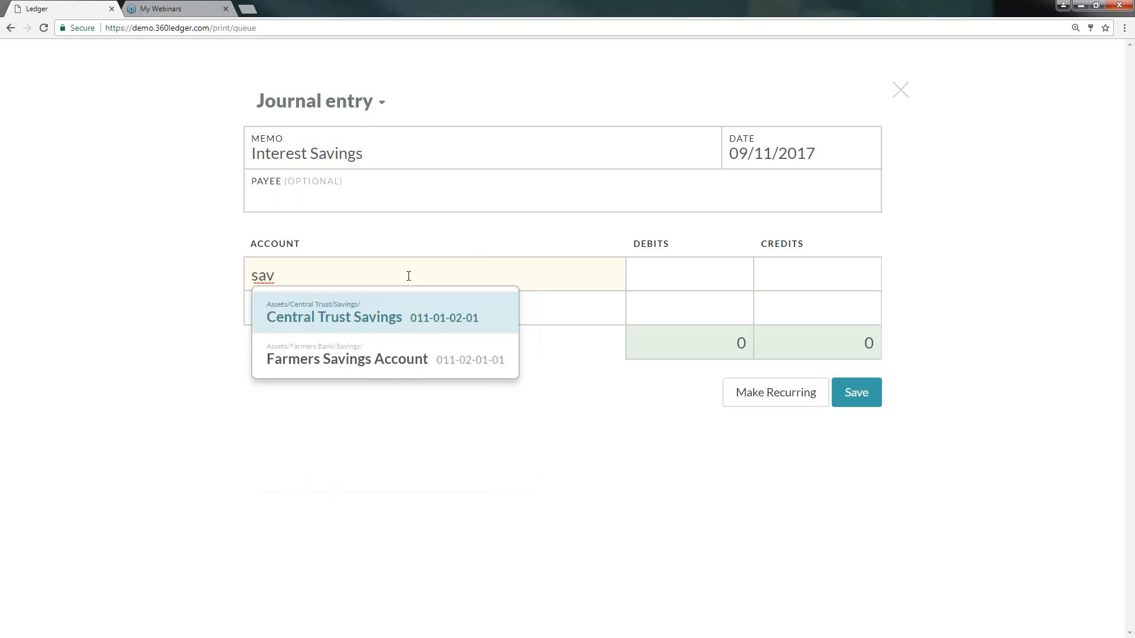
pyautogui.press('Down')
pyautogui.press('Return')
pyautogui.click(693, 276)
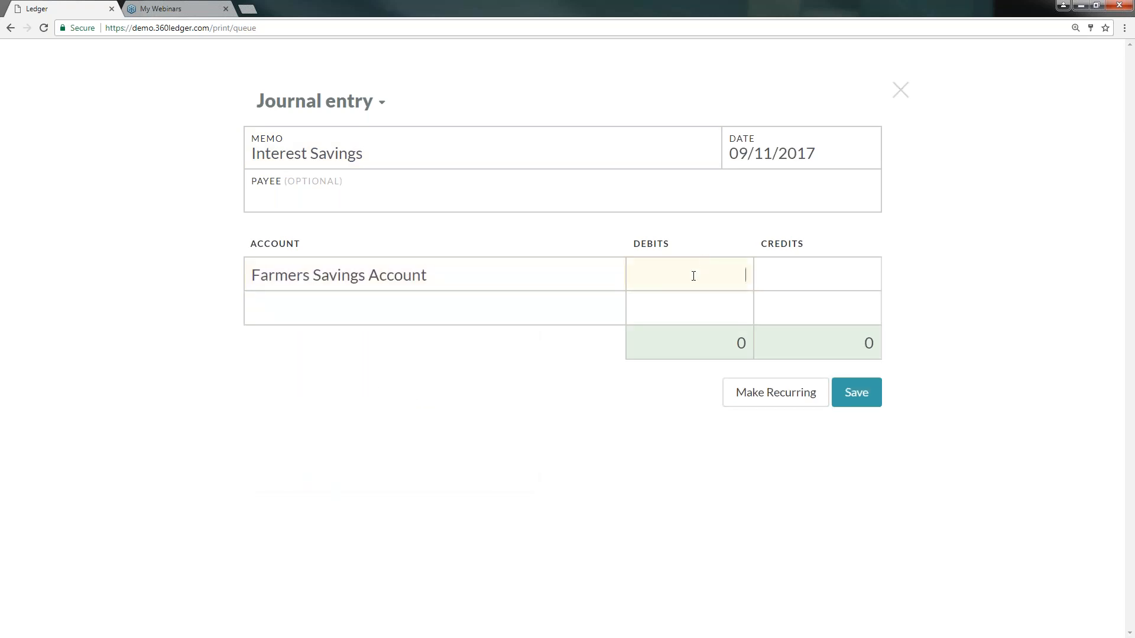
pyautogui.write('1')
pyautogui.press('BackSpace')
pyautogui.write('2')
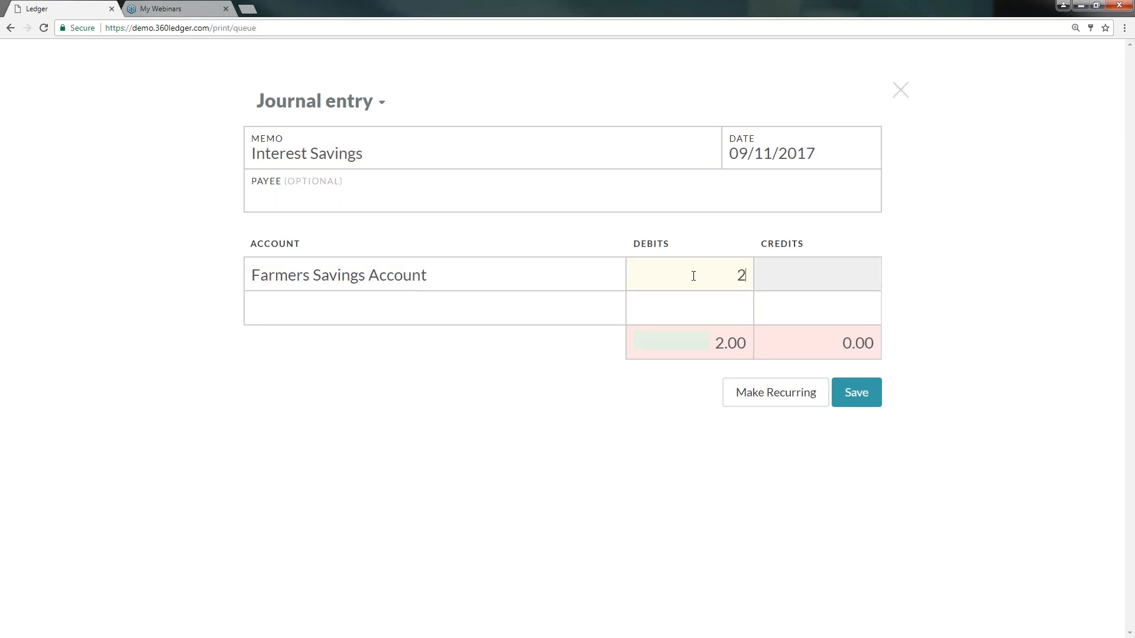
pyautogui.write('.50')
pyautogui.click(819, 271)
# - Credit Property Improvement 2.50 on the second line and save the journal entry
pyautogui.click(562, 309)
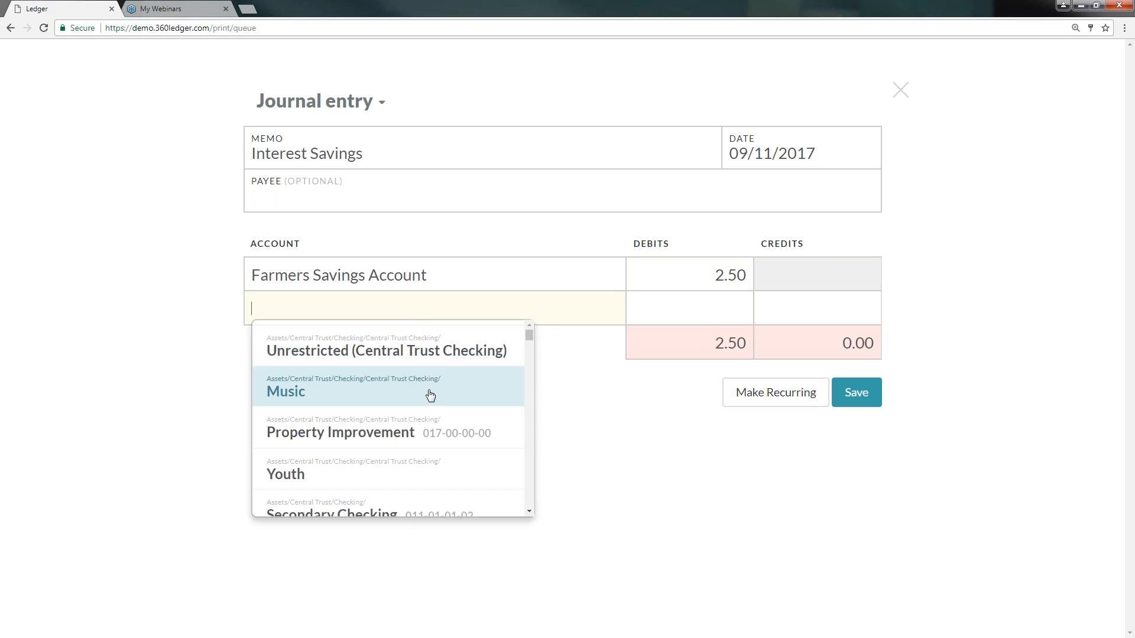
pyautogui.click(365, 428)
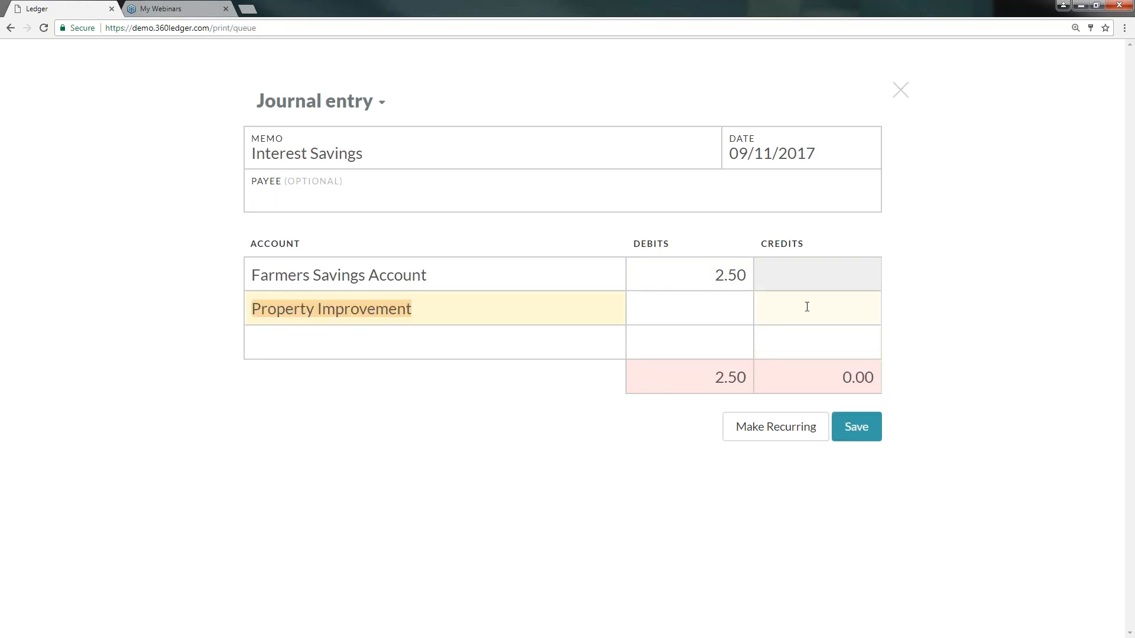
pyautogui.click(807, 306)
pyautogui.write('2.50')
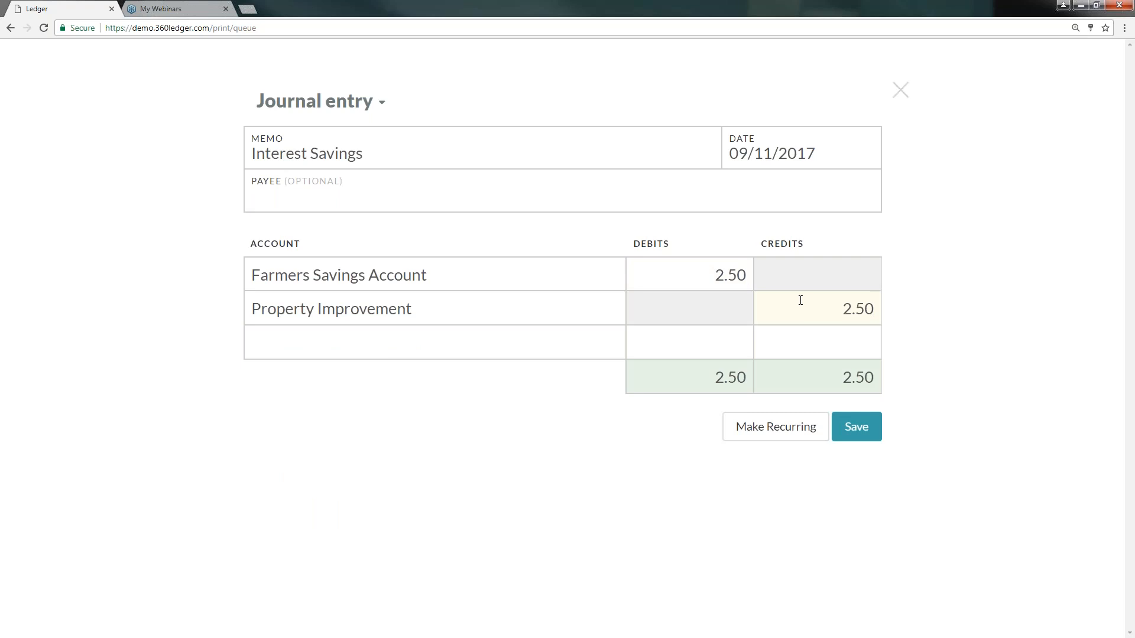
pyautogui.click(855, 427)
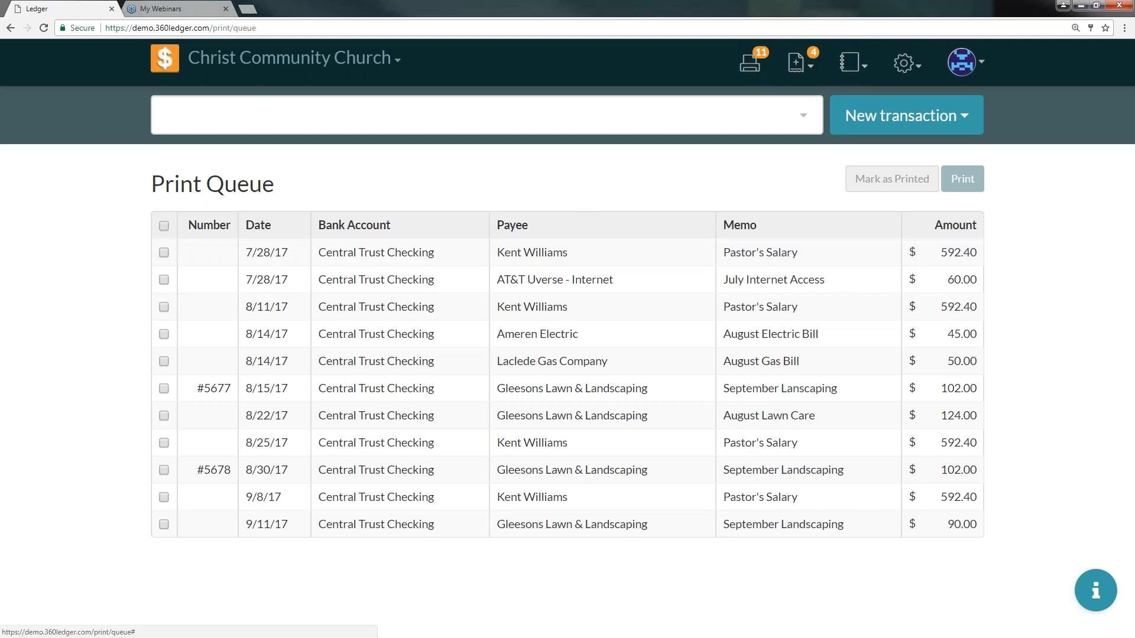
# - Return to the home register and review the newly recorded transactions
pyautogui.click(165, 64)
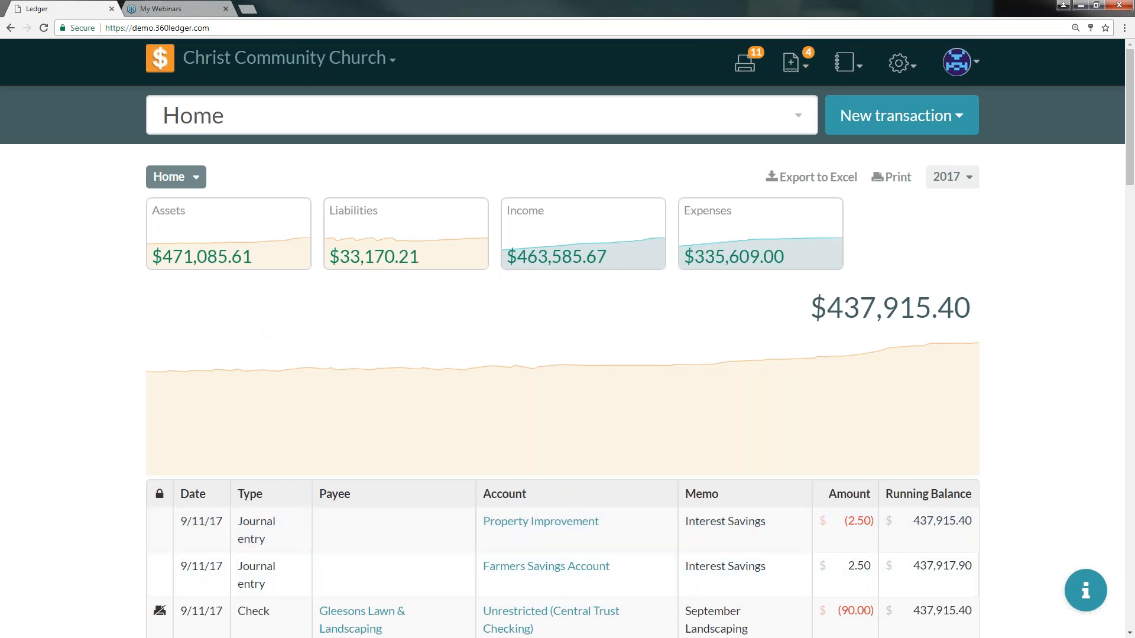
pyautogui.scroll(-2, 381, 510)
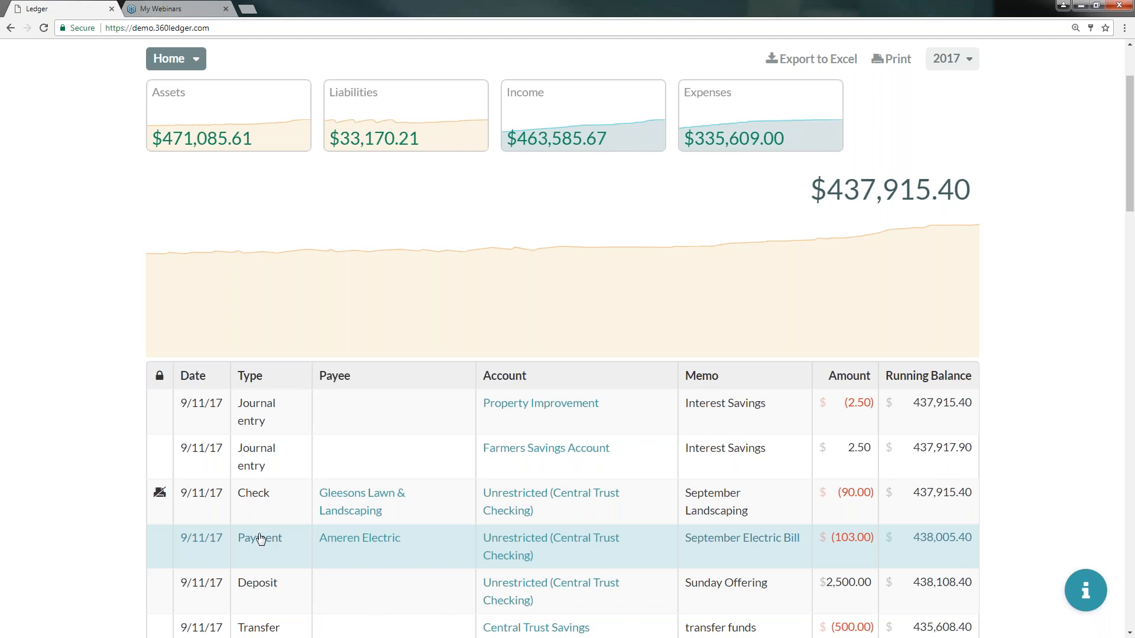
pyautogui.scroll(2, 380, 509)
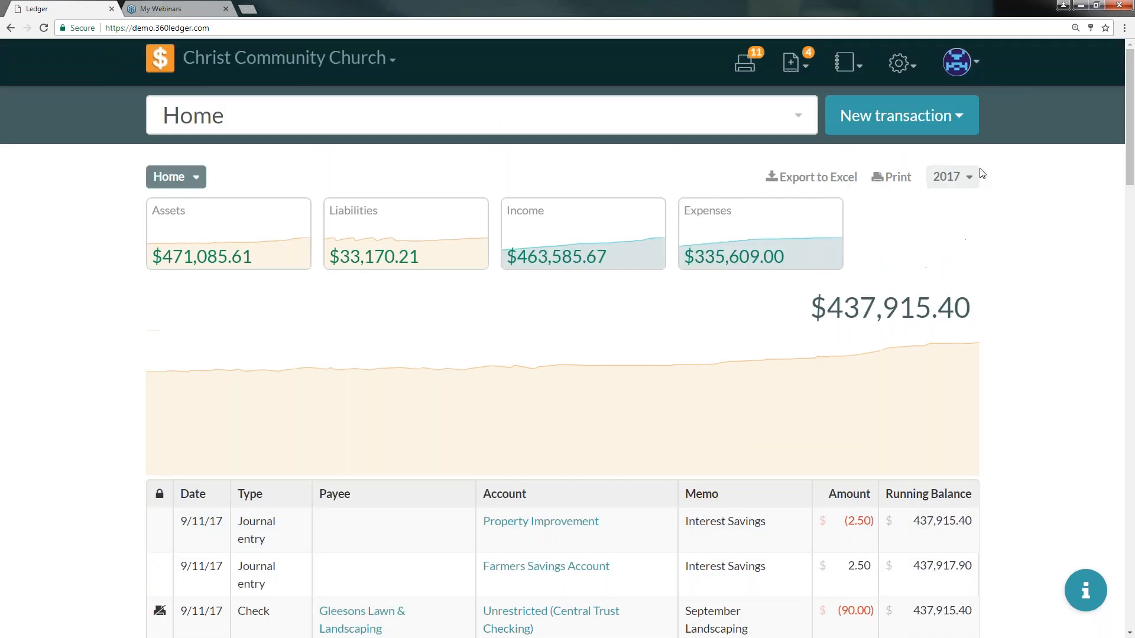
# - Open the September Internet Bill recurring transaction for editing
pyautogui.click(900, 64)
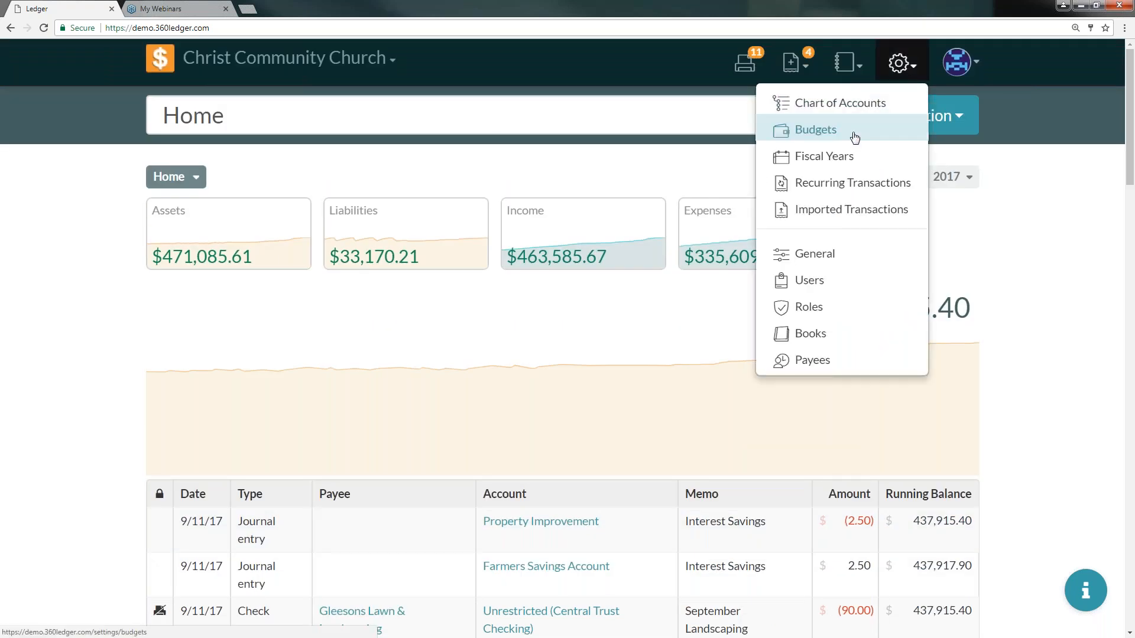
pyautogui.click(844, 183)
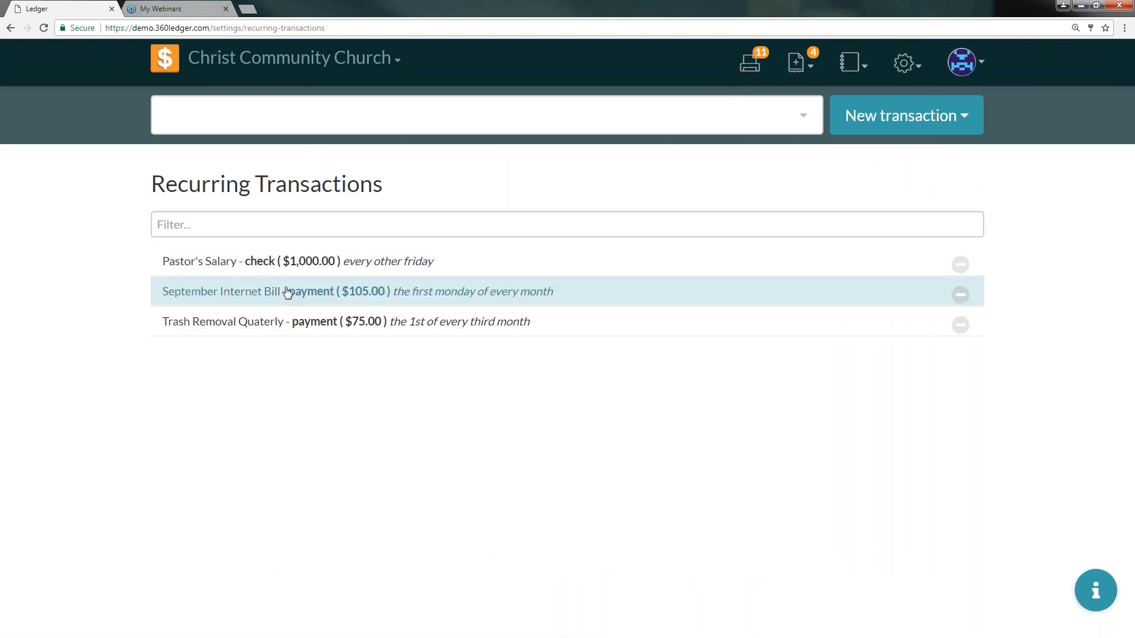
pyautogui.click(217, 292)
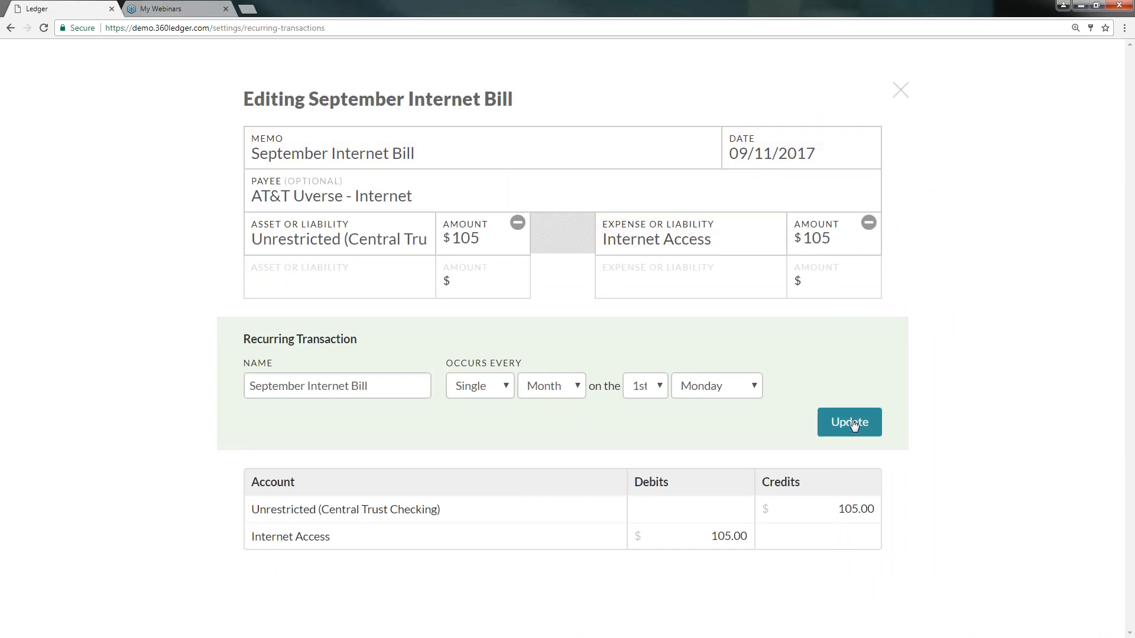
# - Set the September Internet Bill recurrence to occur every Other Month and update it
pyautogui.click(386, 386)
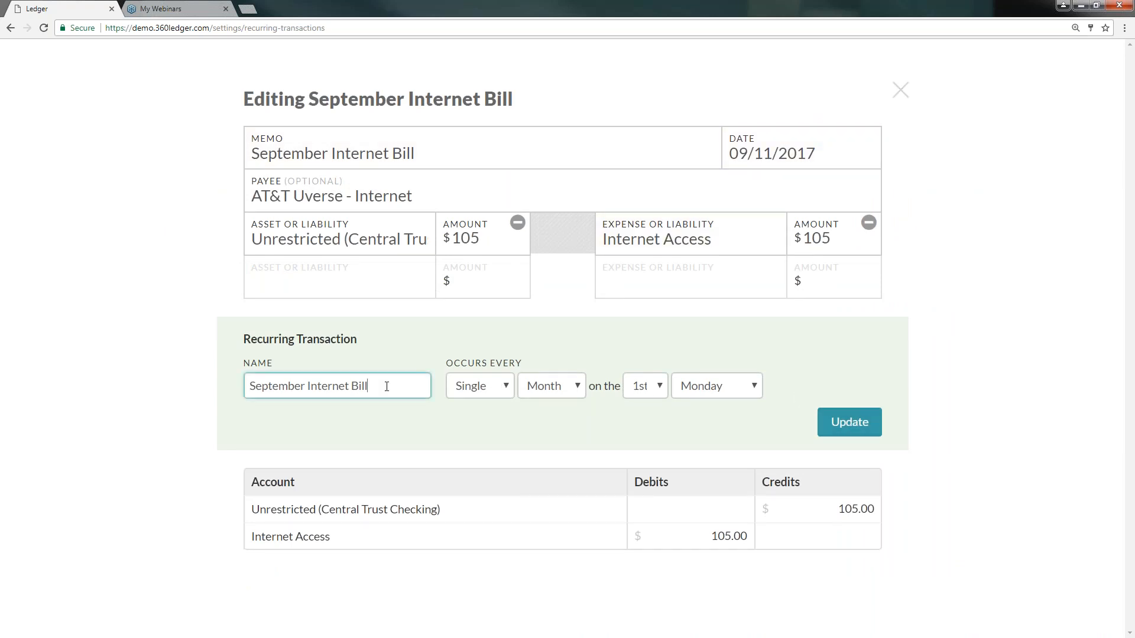
pyautogui.click(497, 394)
pyautogui.click(488, 422)
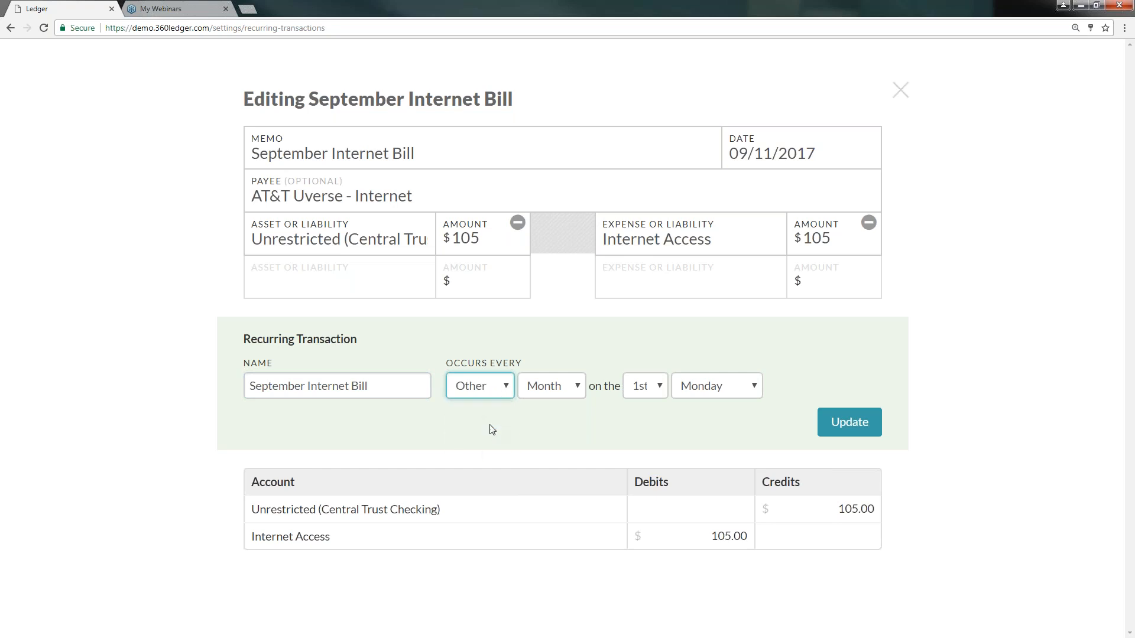
pyautogui.click(555, 387)
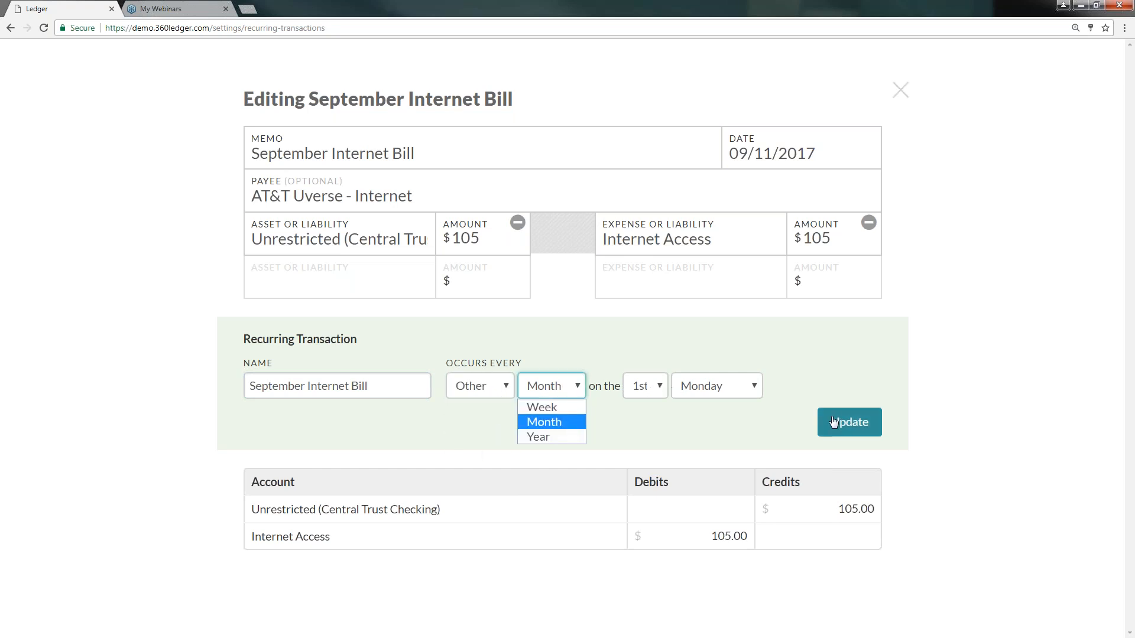
pyautogui.click(851, 423)
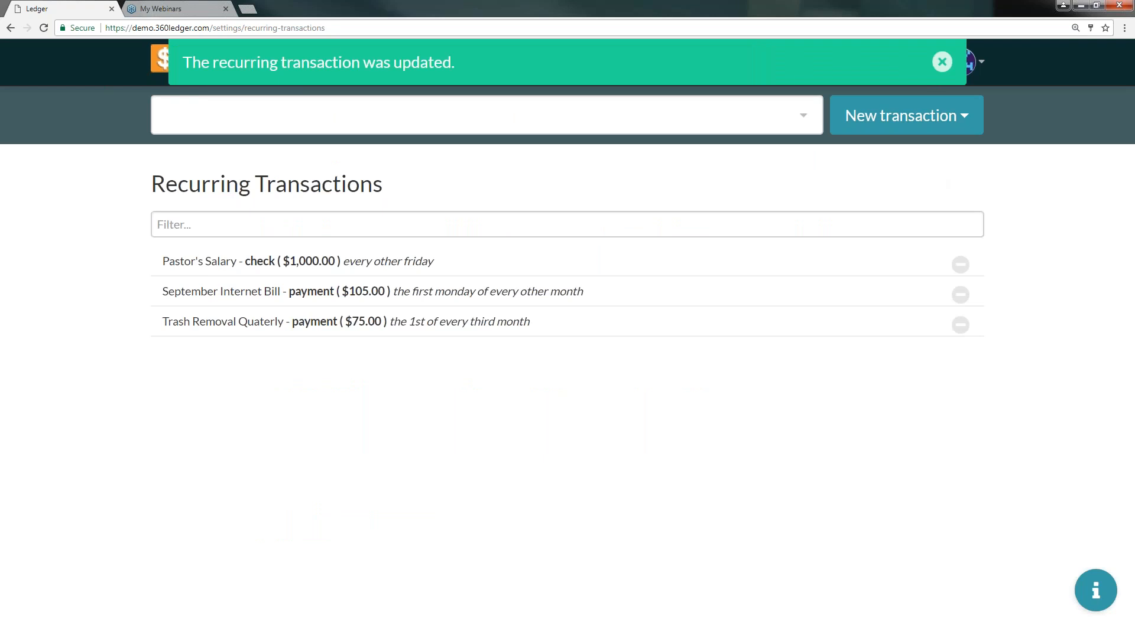
# - Return to the home register and open the September Landscaping check for editing
pyautogui.click(159, 58)
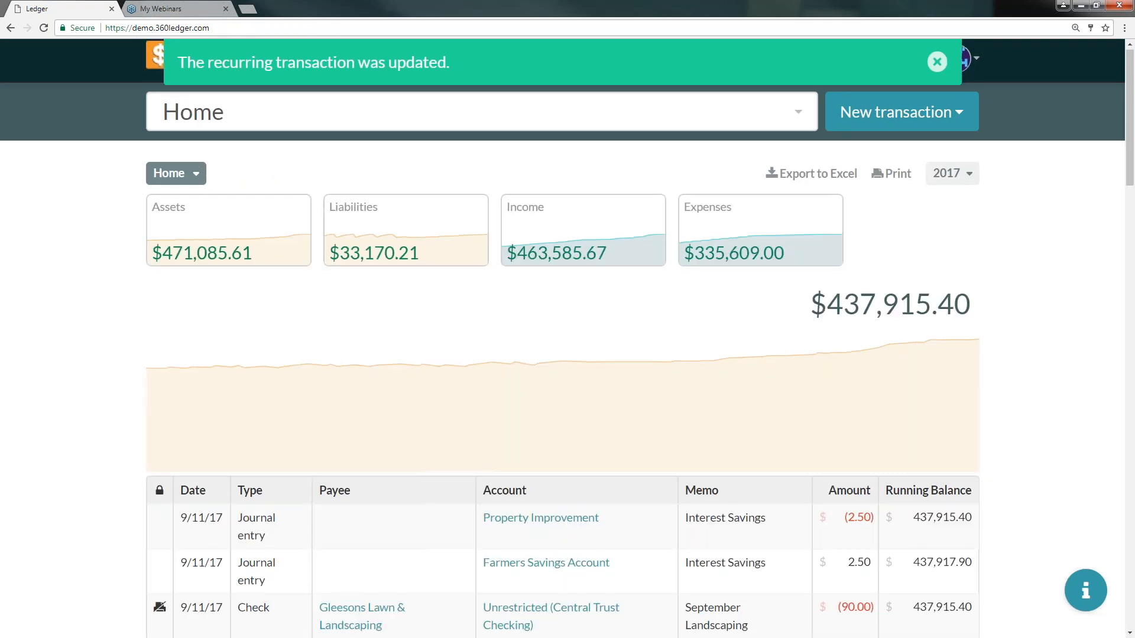
pyautogui.scroll(-3, 292, 504)
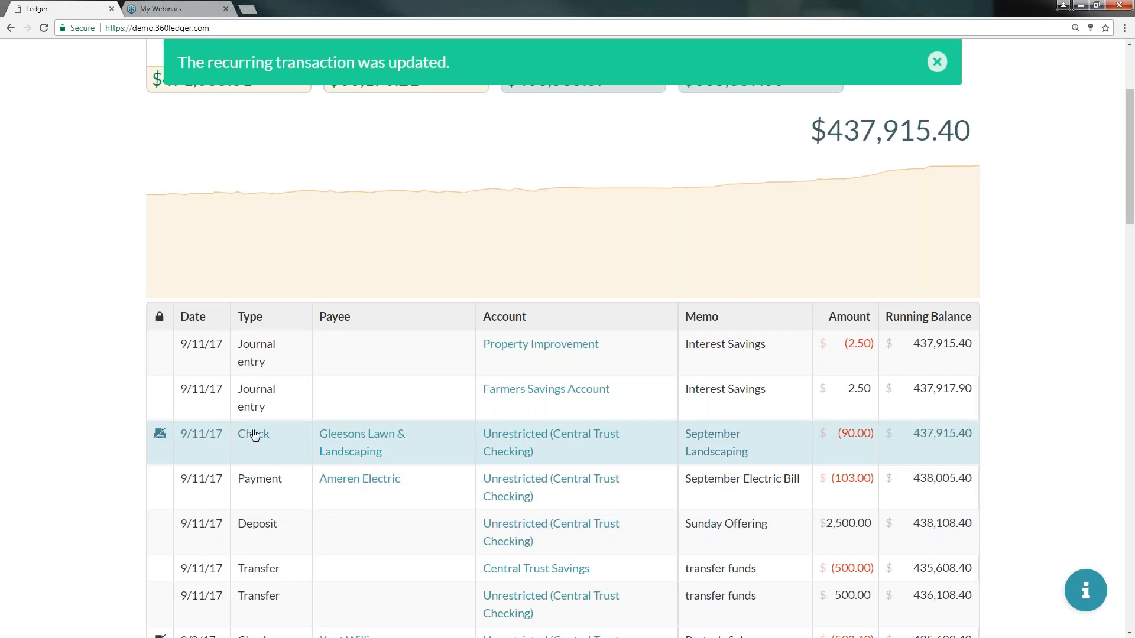
pyautogui.click(390, 424)
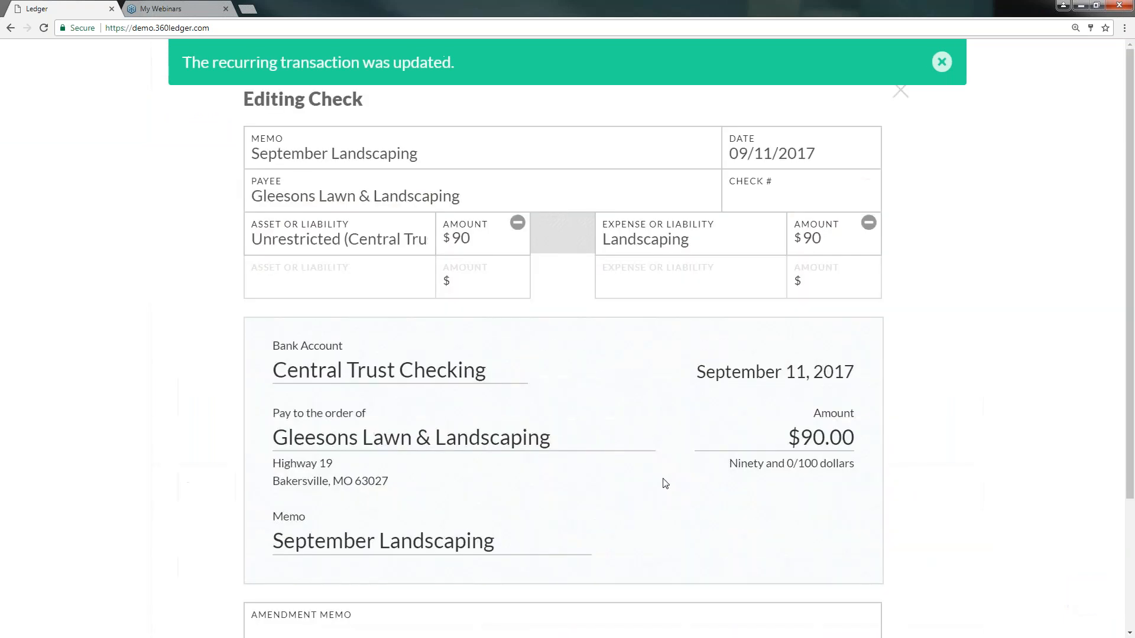
# - Make the September Landscaping check a recurring transaction occurring every Month and save it
pyautogui.scroll(-3, 669, 482)
pyautogui.click(716, 435)
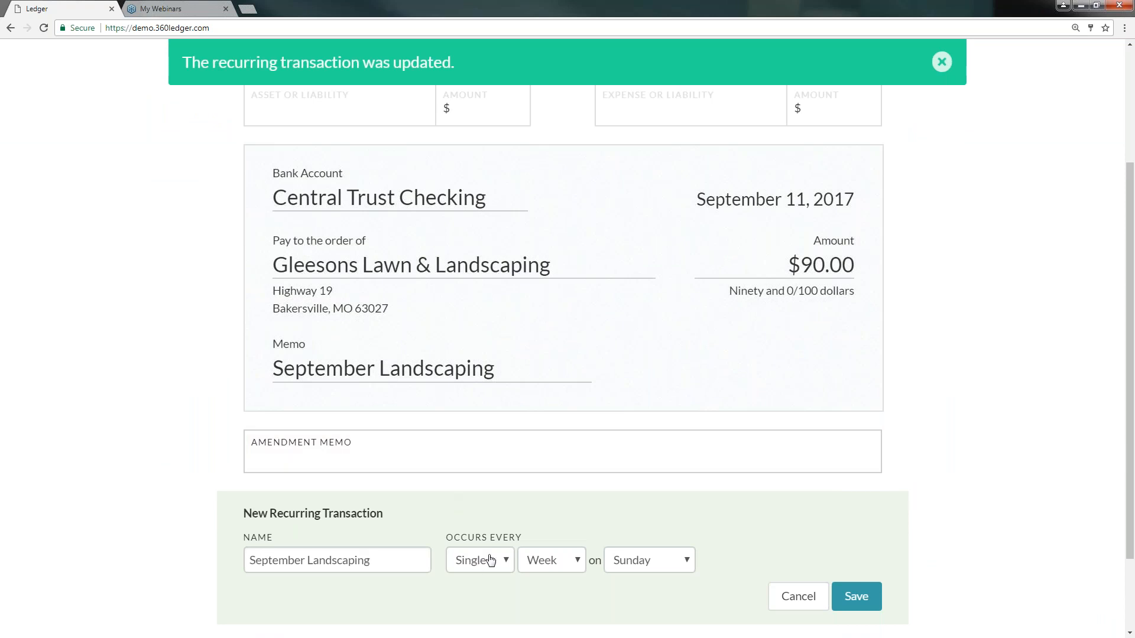
pyautogui.click(544, 559)
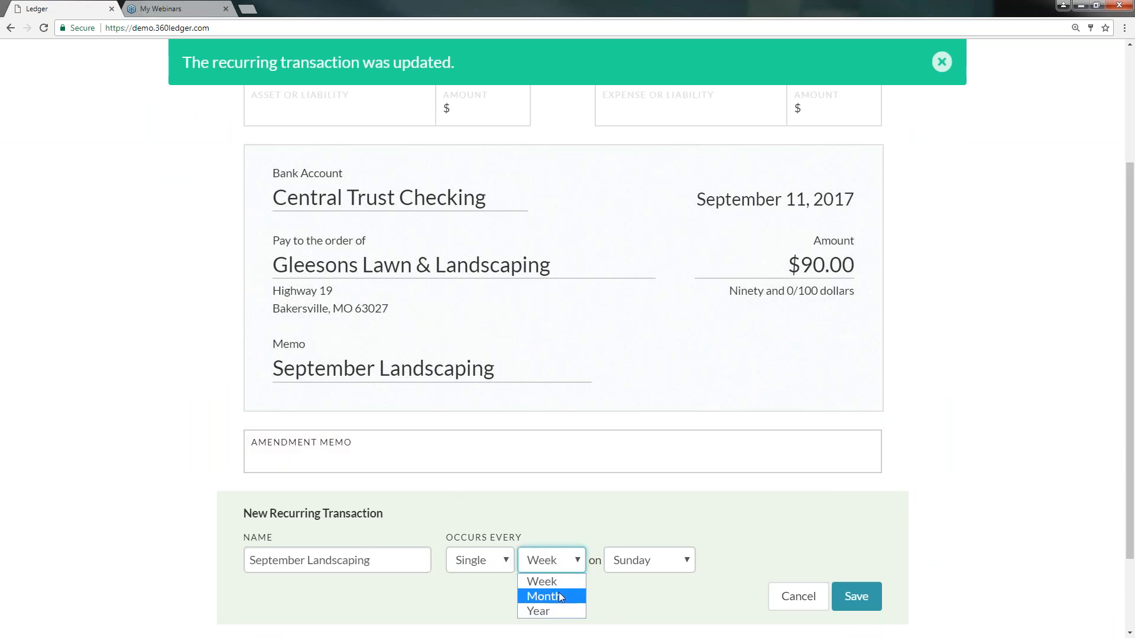
pyautogui.click(560, 596)
pyautogui.click(857, 599)
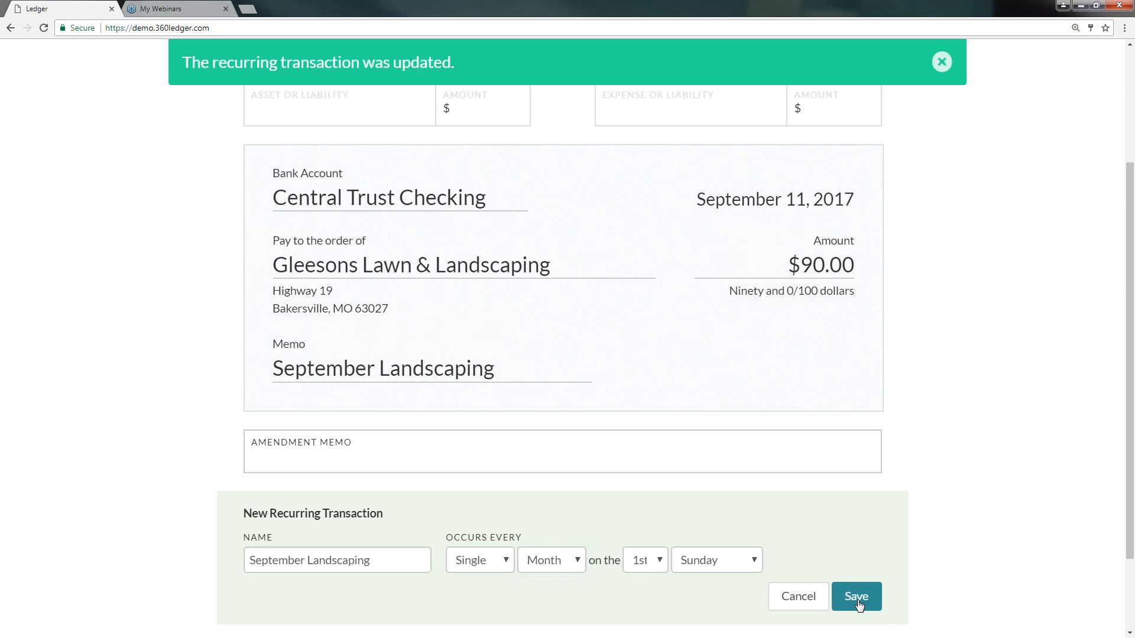
# - Open the Recurring Transactions settings page to review the recurring list
pyautogui.click(942, 61)
pyautogui.scroll(3, 840, 118)
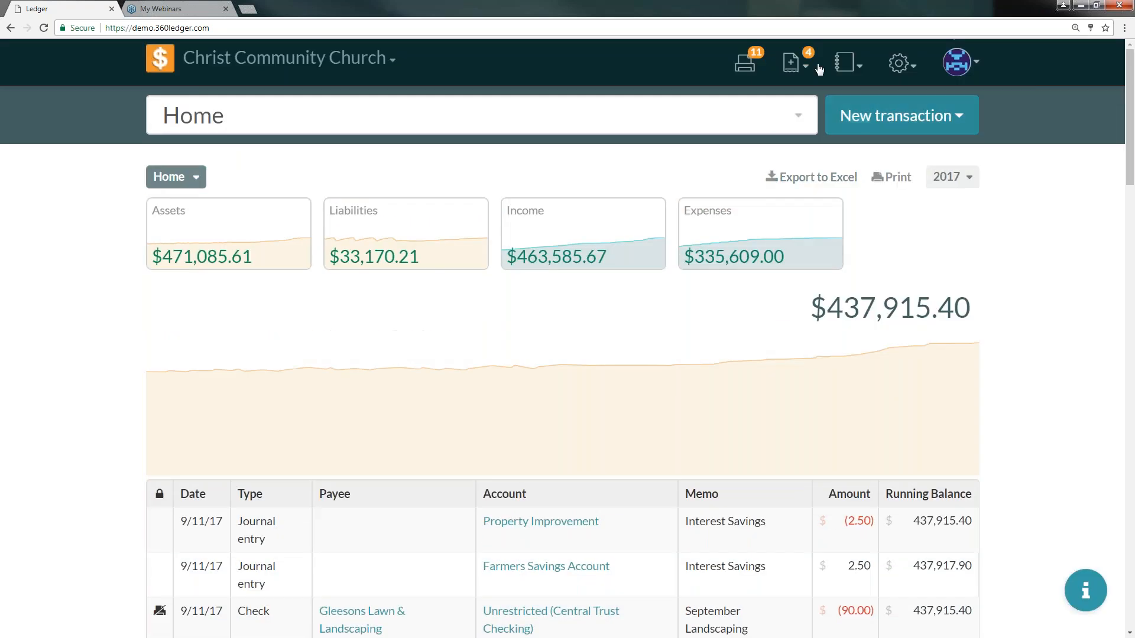
pyautogui.click(845, 62)
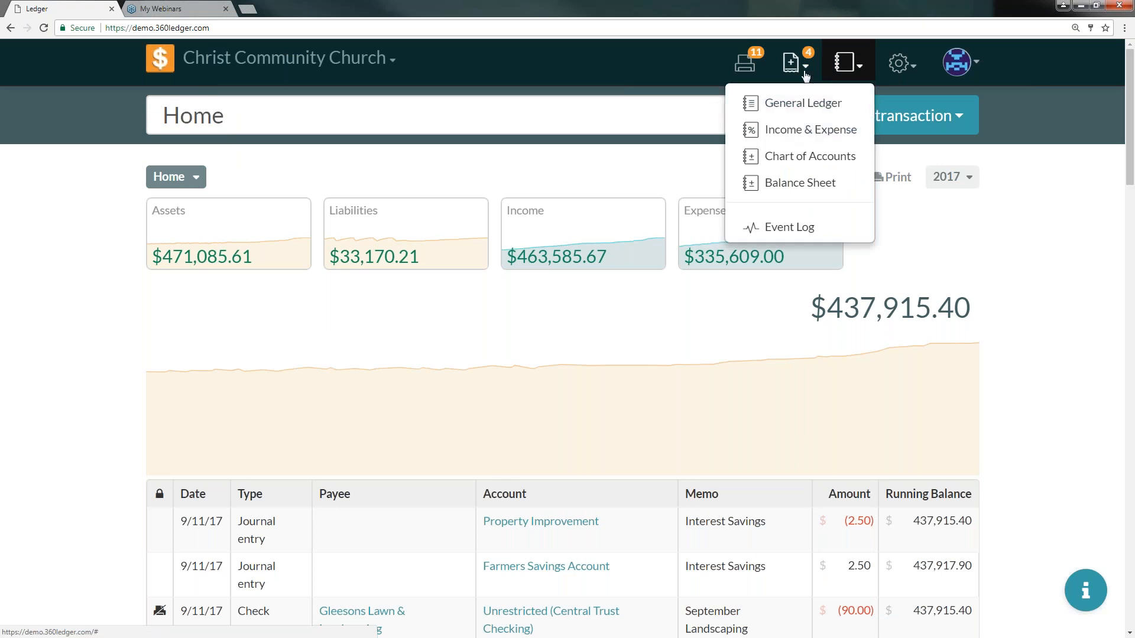
pyautogui.click(892, 66)
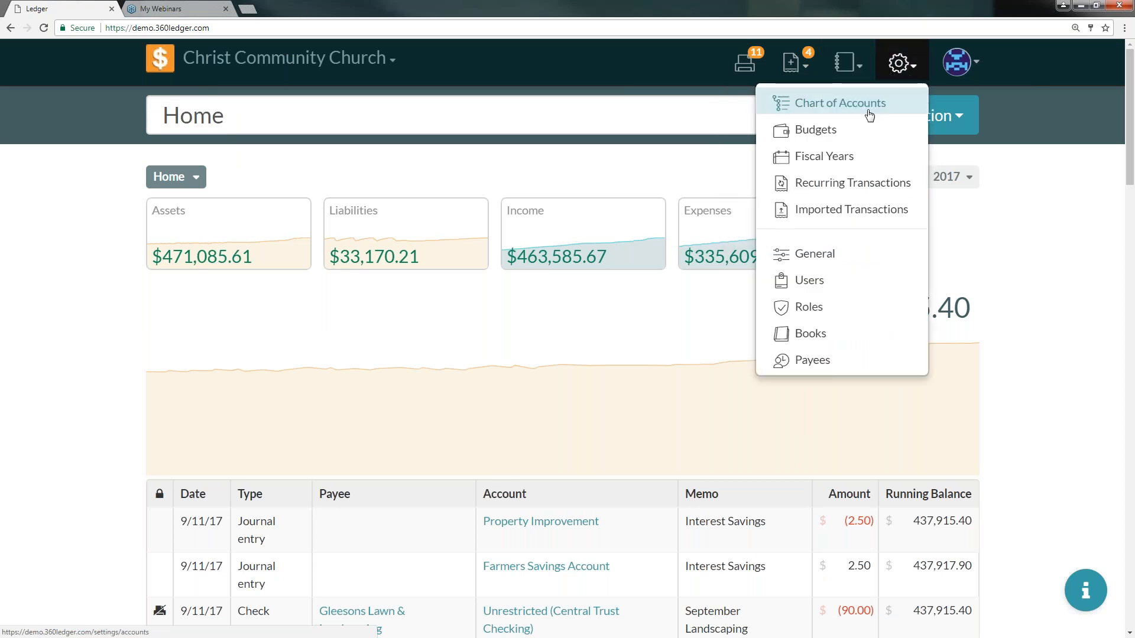
pyautogui.click(850, 181)
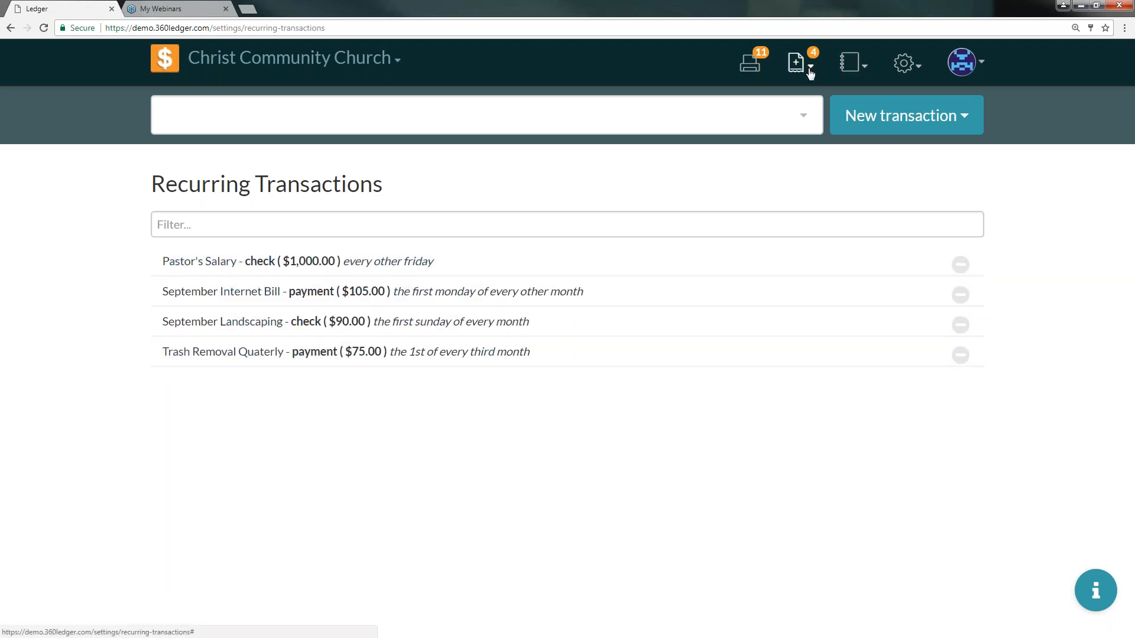
# - Return home, open the September Landscaping check and void it
pyautogui.click(166, 59)
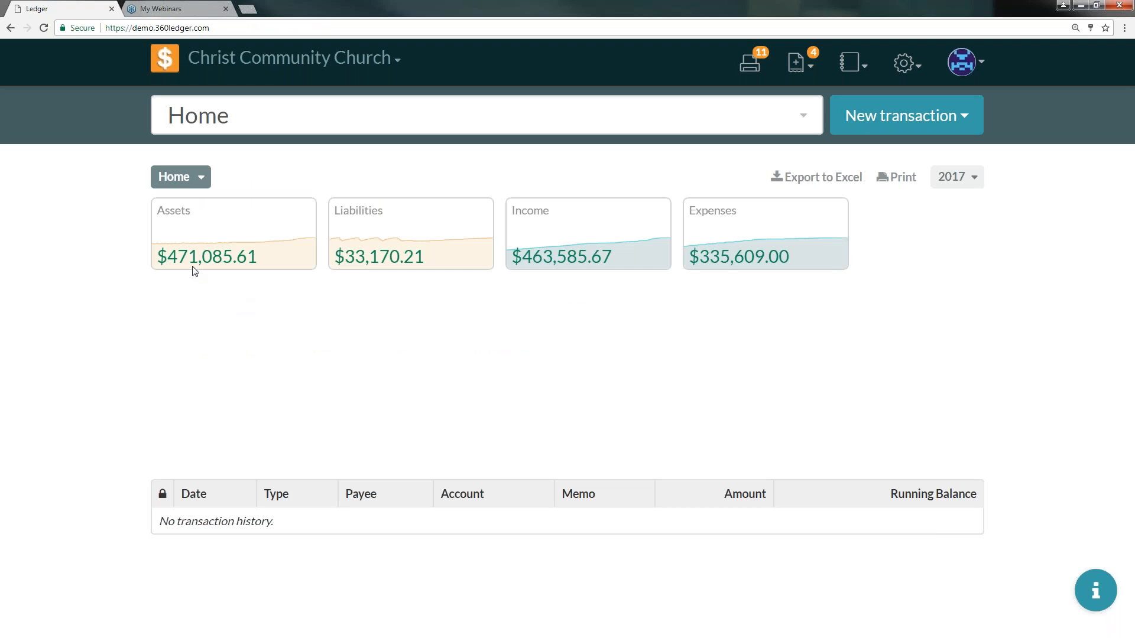
pyautogui.scroll(-3, 271, 425)
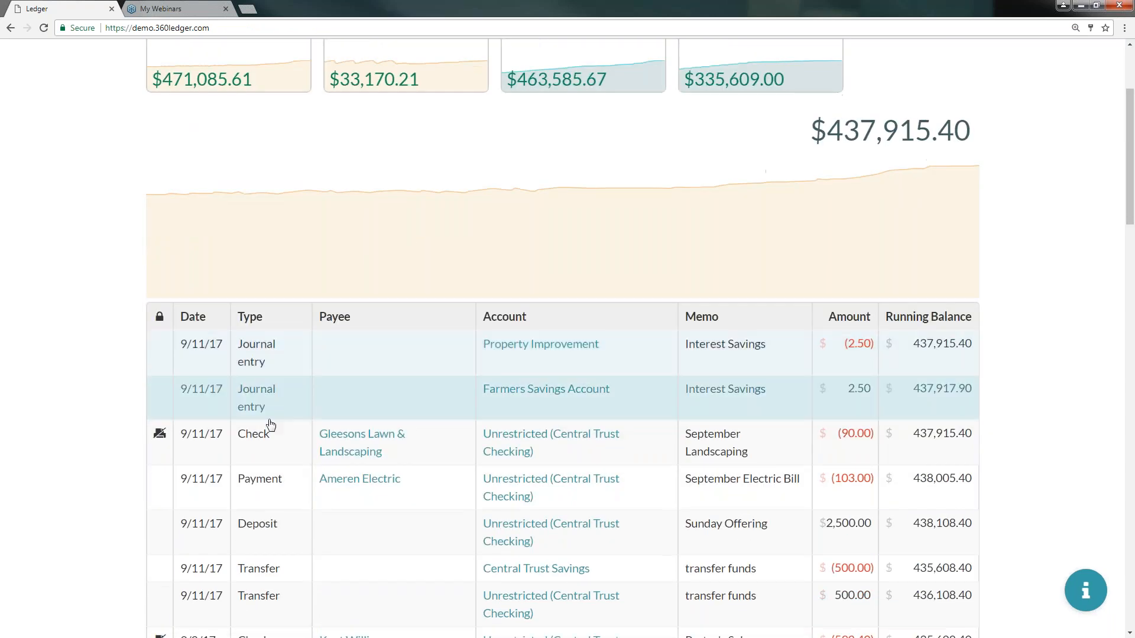
pyautogui.click(284, 446)
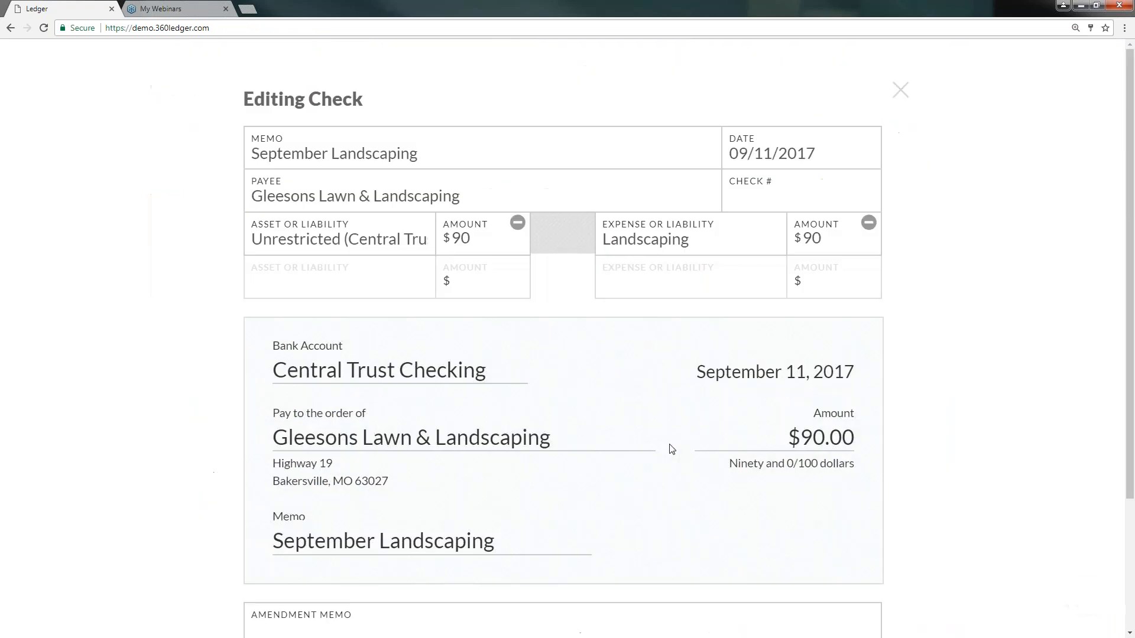
pyautogui.scroll(-3, 672, 441)
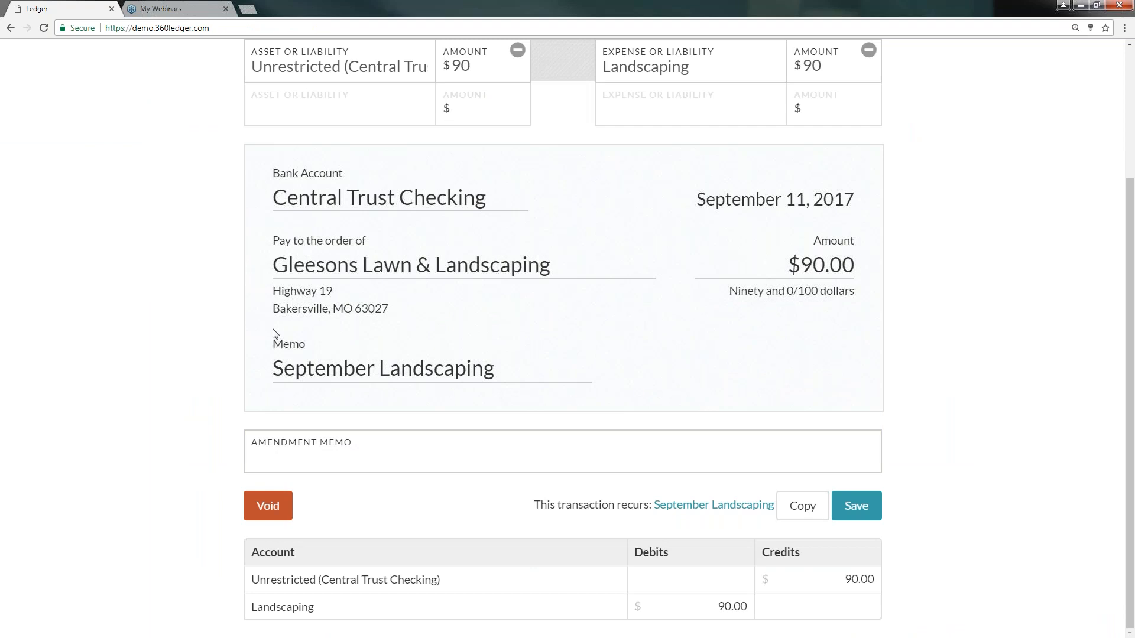
pyautogui.click(268, 509)
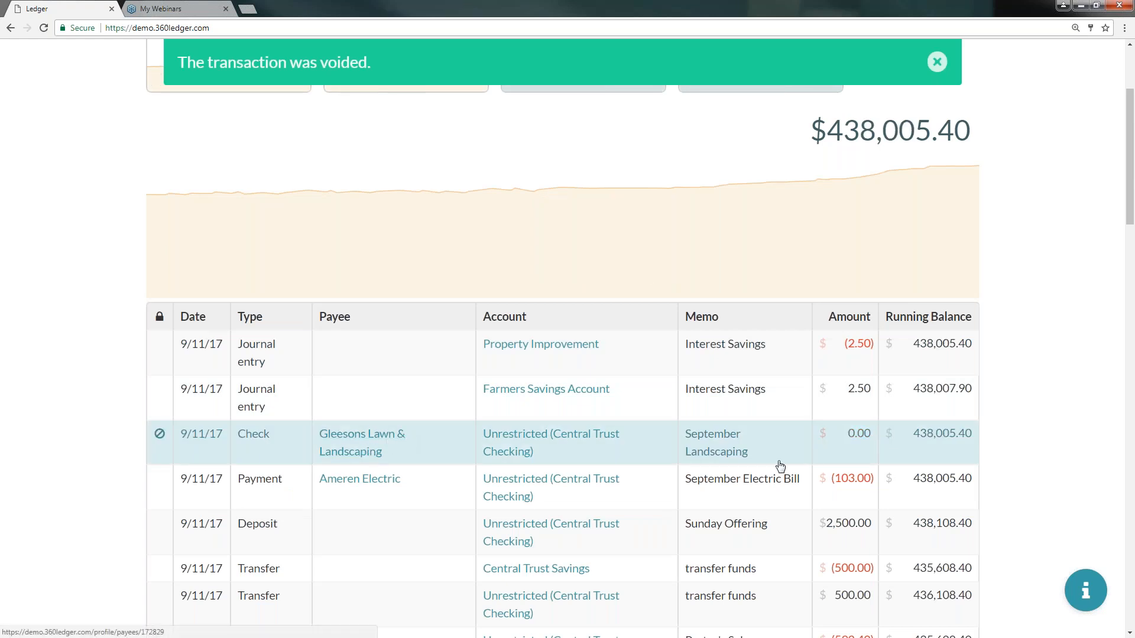
# - Copy the Sunday Offering deposit, set the copy's date to 09/18/2017, and save it
pyautogui.moveTo(162, 438)
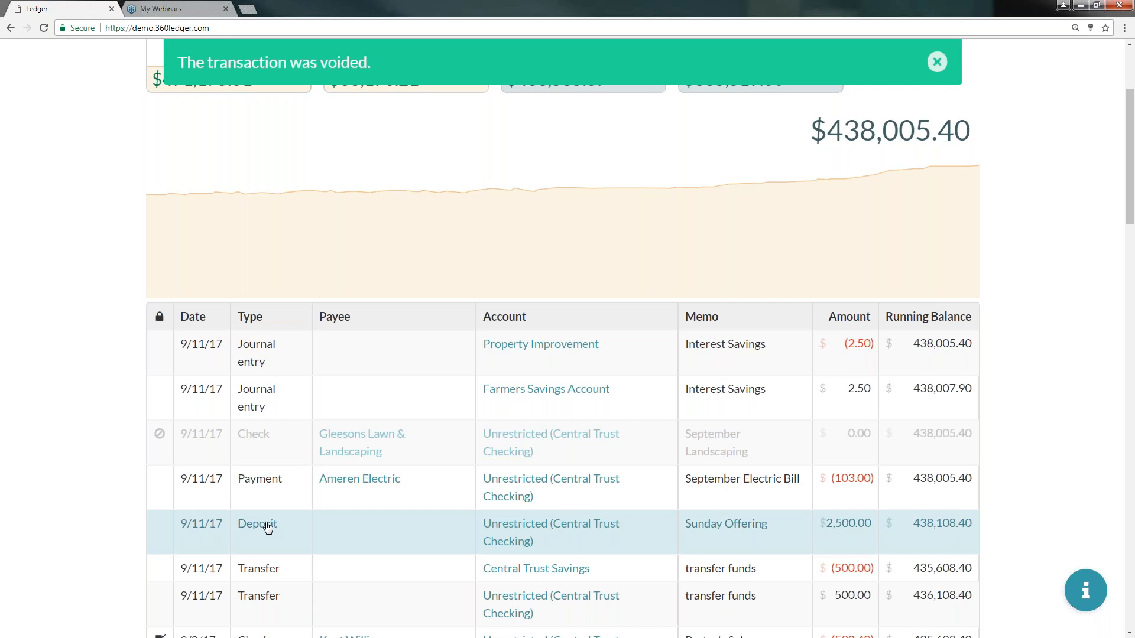
pyautogui.click(268, 528)
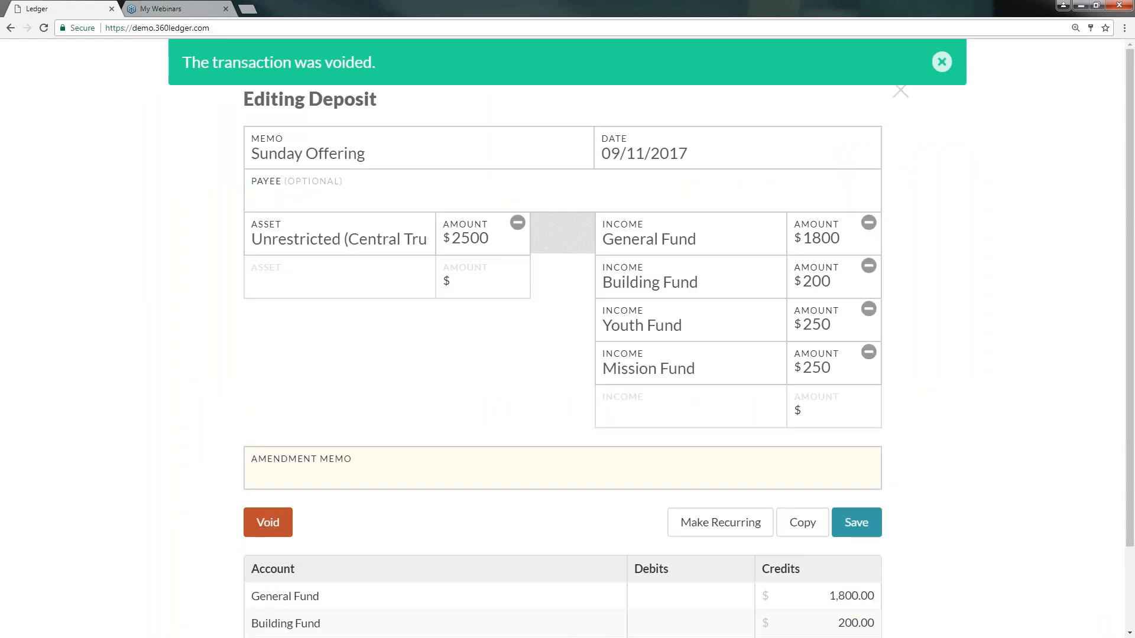
pyautogui.scroll(-2, 540, 480)
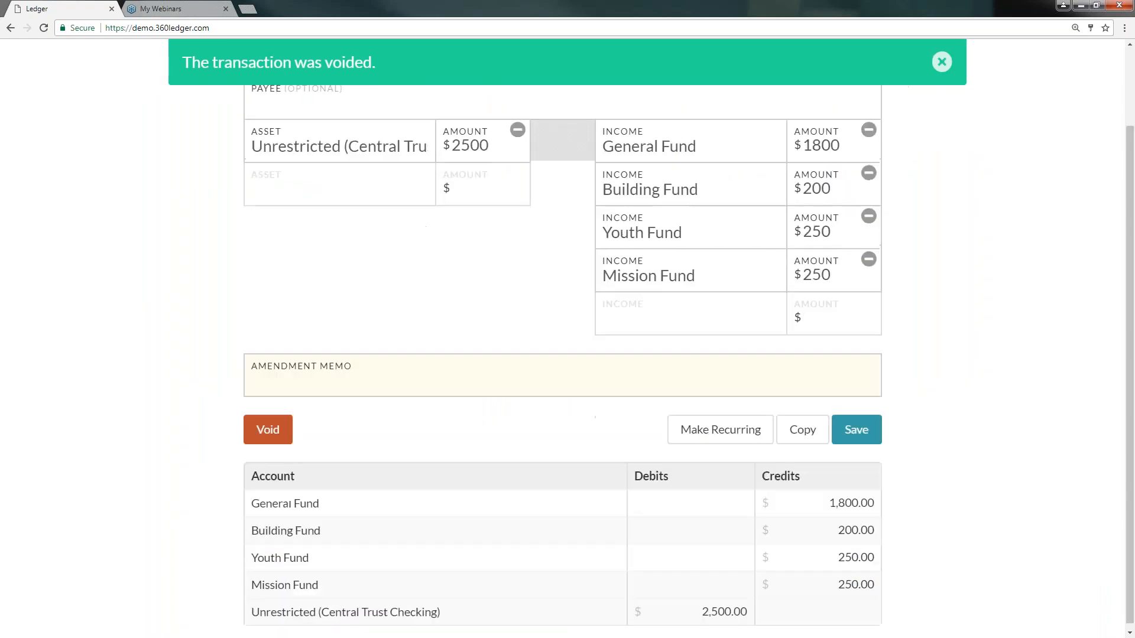
pyautogui.click(803, 426)
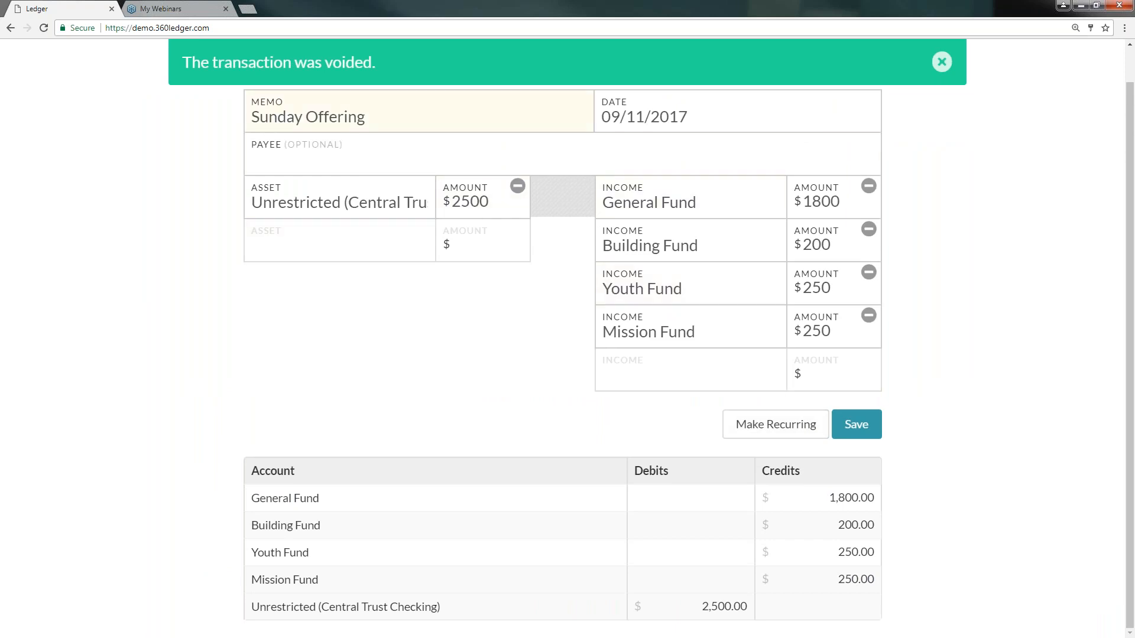
pyautogui.click(609, 119)
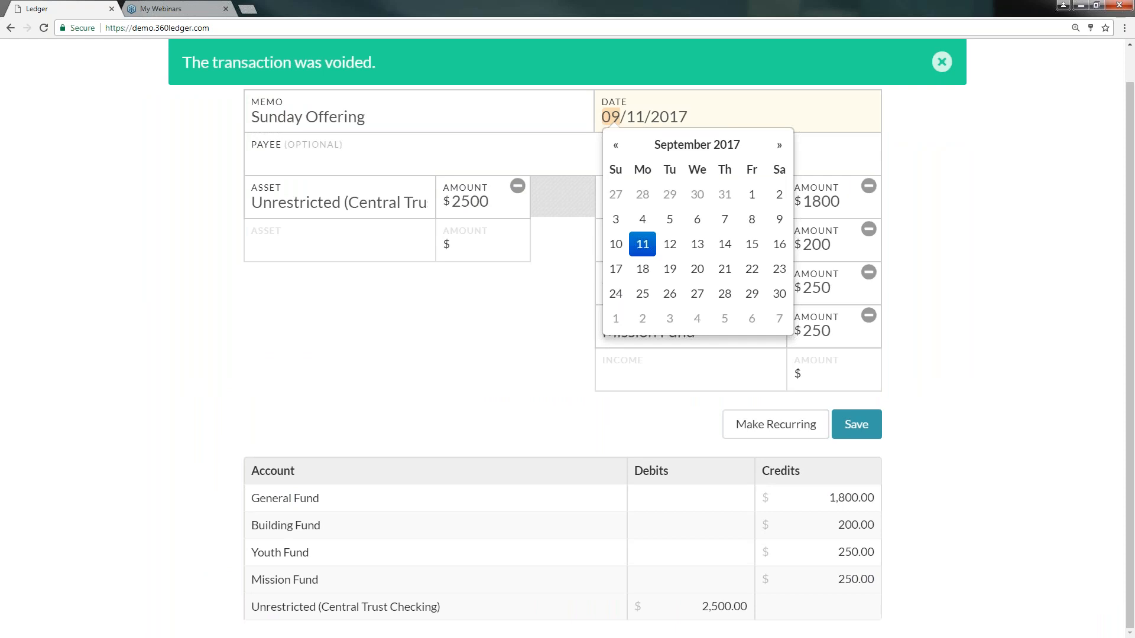
pyautogui.click(643, 270)
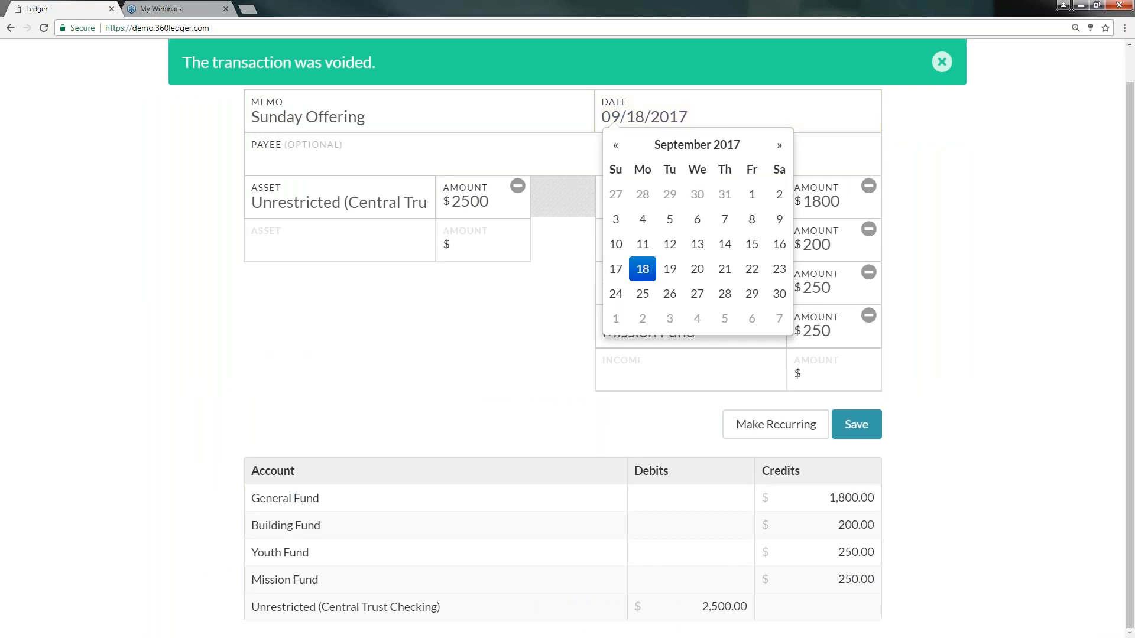
pyautogui.click(857, 424)
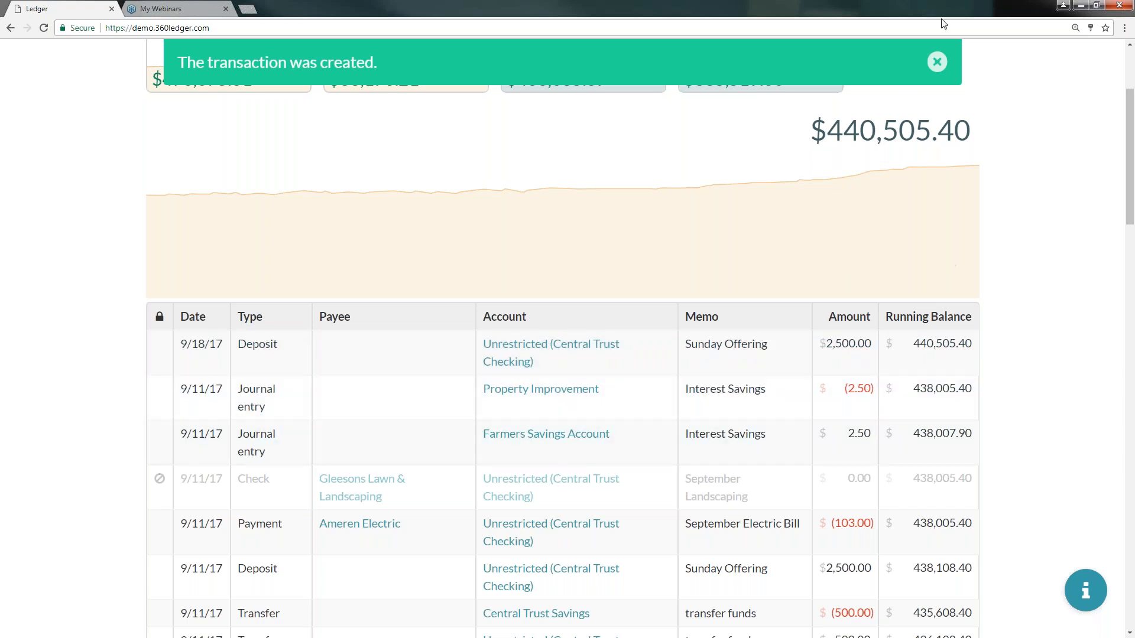
# - Open the pending September Internet Bill payment from the pending transactions list
pyautogui.click(938, 62)
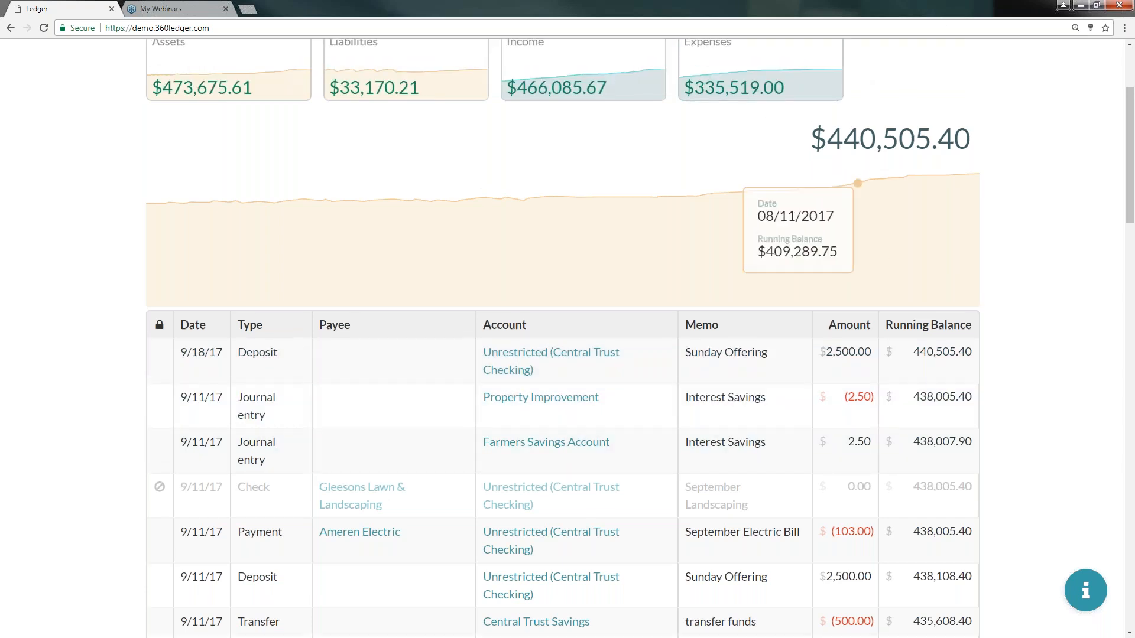
pyautogui.scroll(3, 858, 177)
pyautogui.click(901, 63)
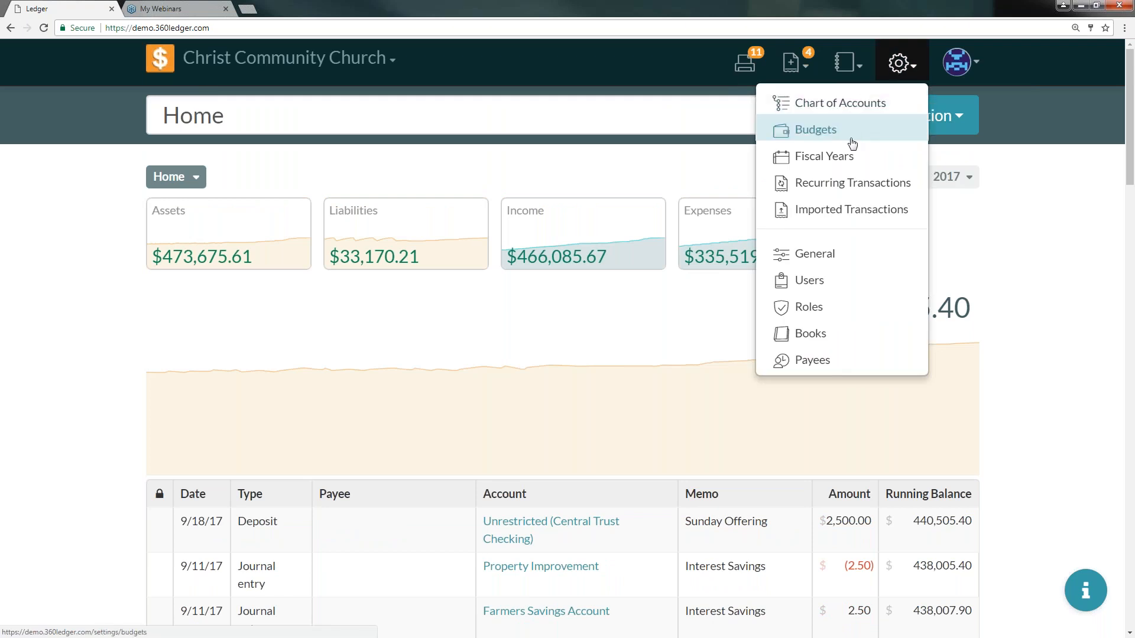
pyautogui.click(795, 62)
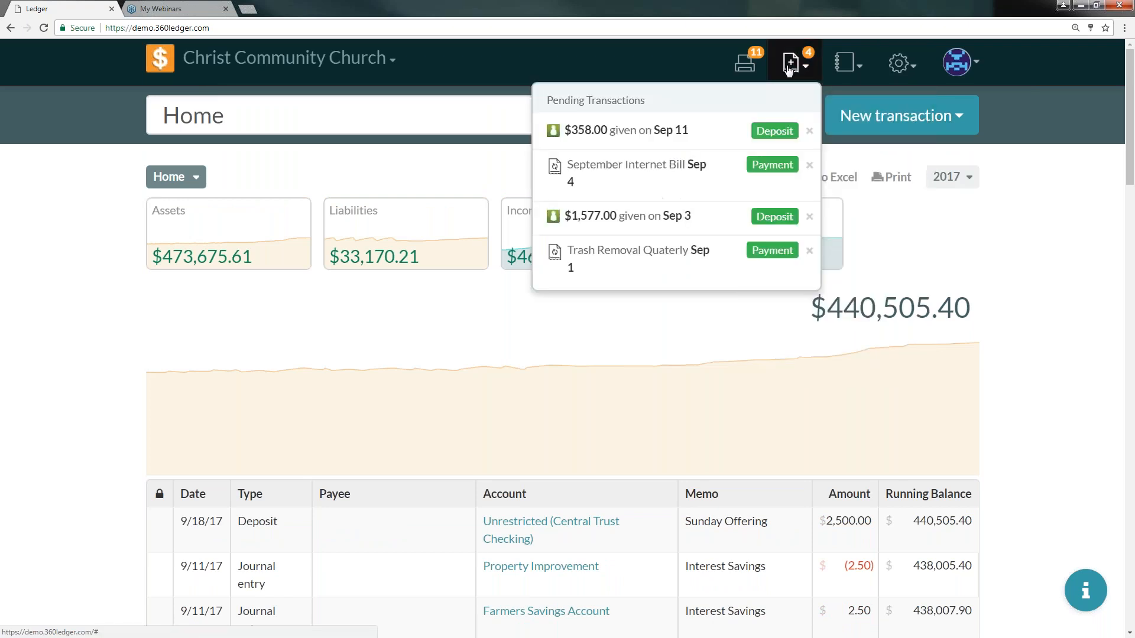
pyautogui.click(779, 169)
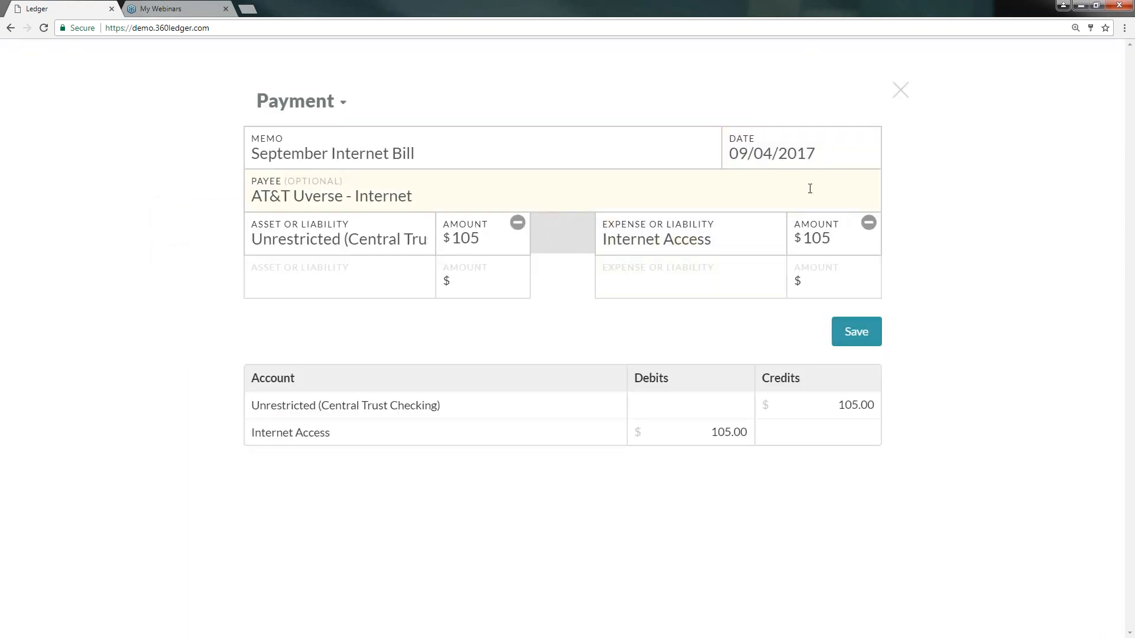
# - Change both payment amounts to 106, save the payment, and reopen the pending transactions list
pyautogui.press('BackSpace')
pyautogui.write('6')
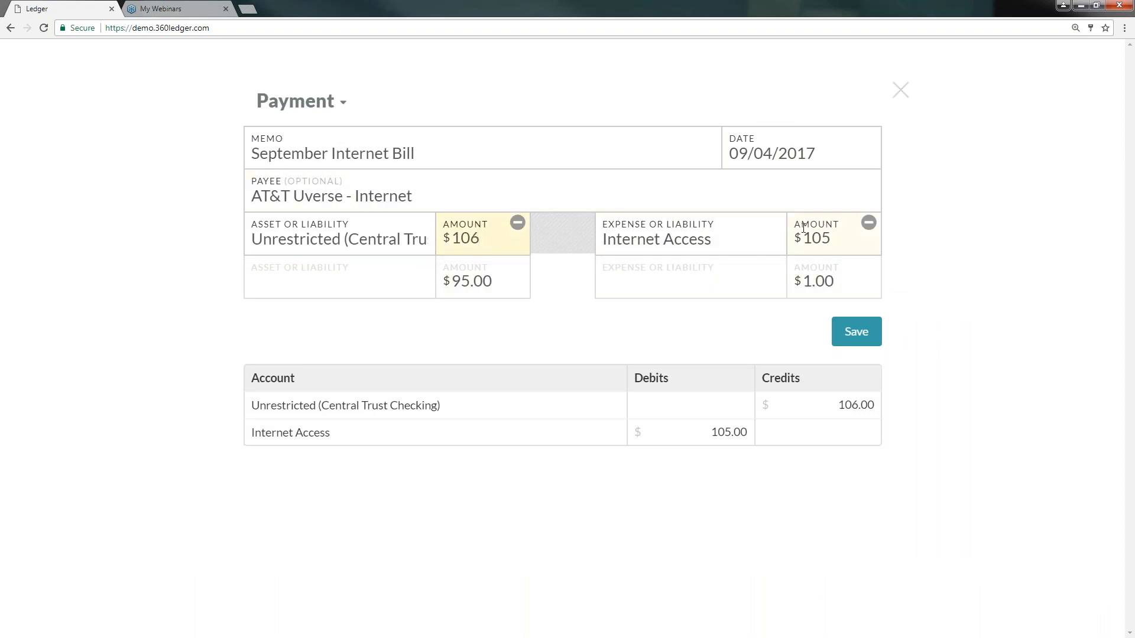
pyautogui.click(837, 236)
pyautogui.press('BackSpace')
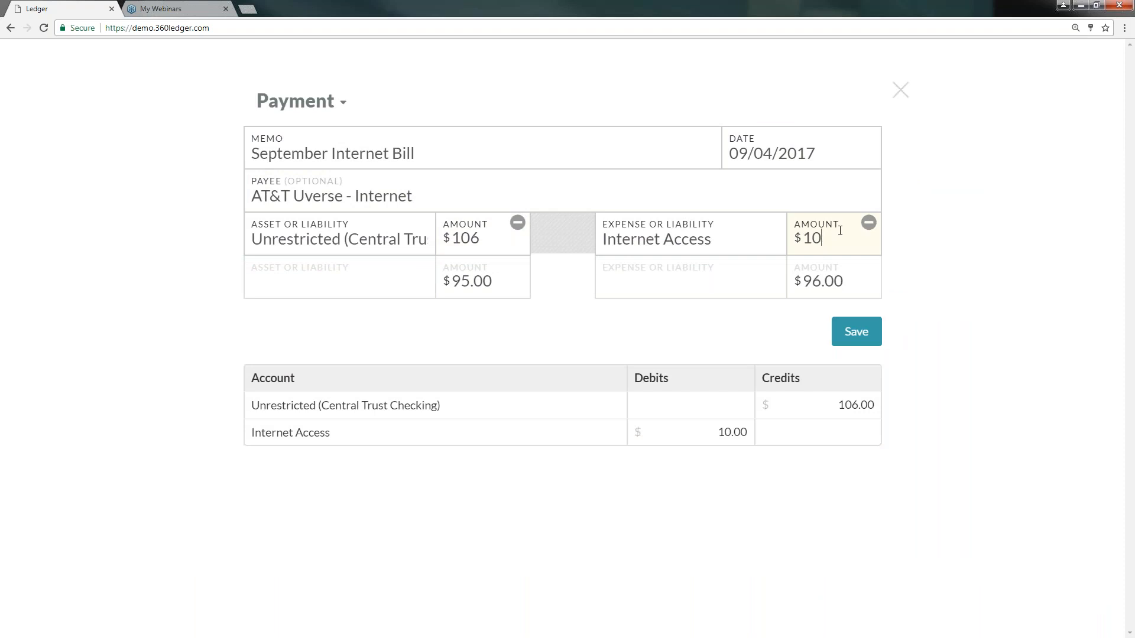
pyautogui.write('6')
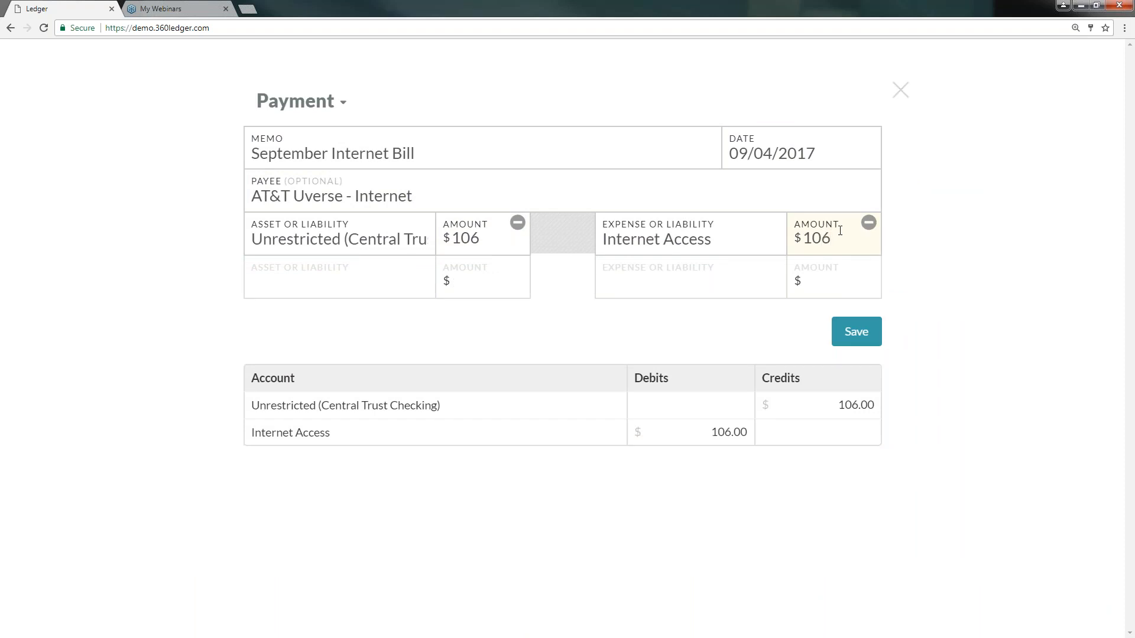
pyautogui.click(856, 332)
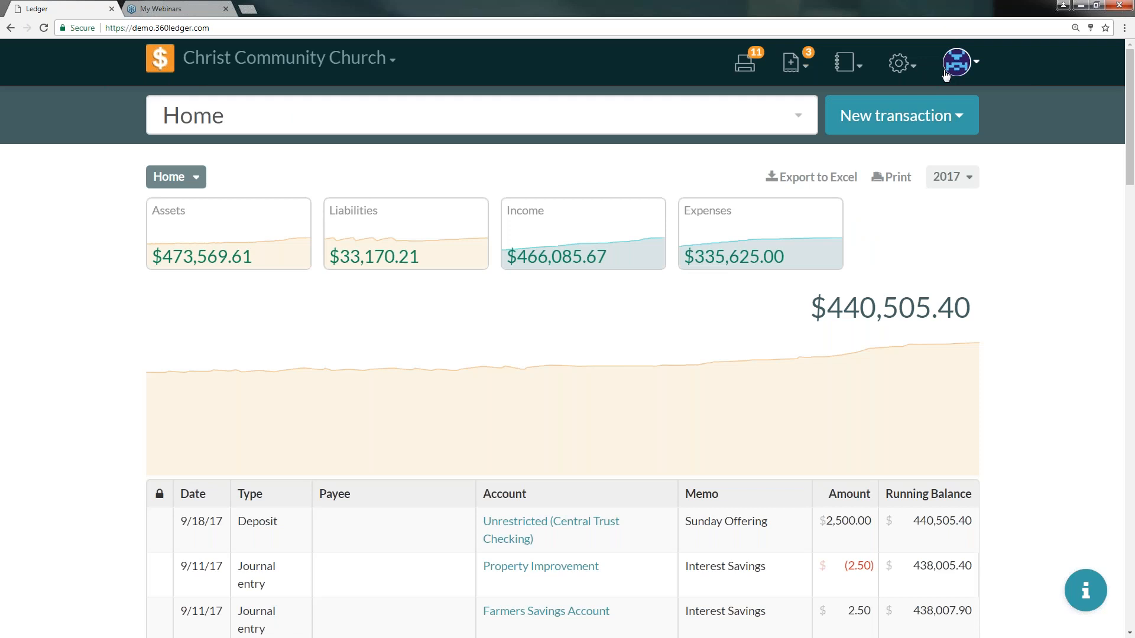
pyautogui.click(790, 62)
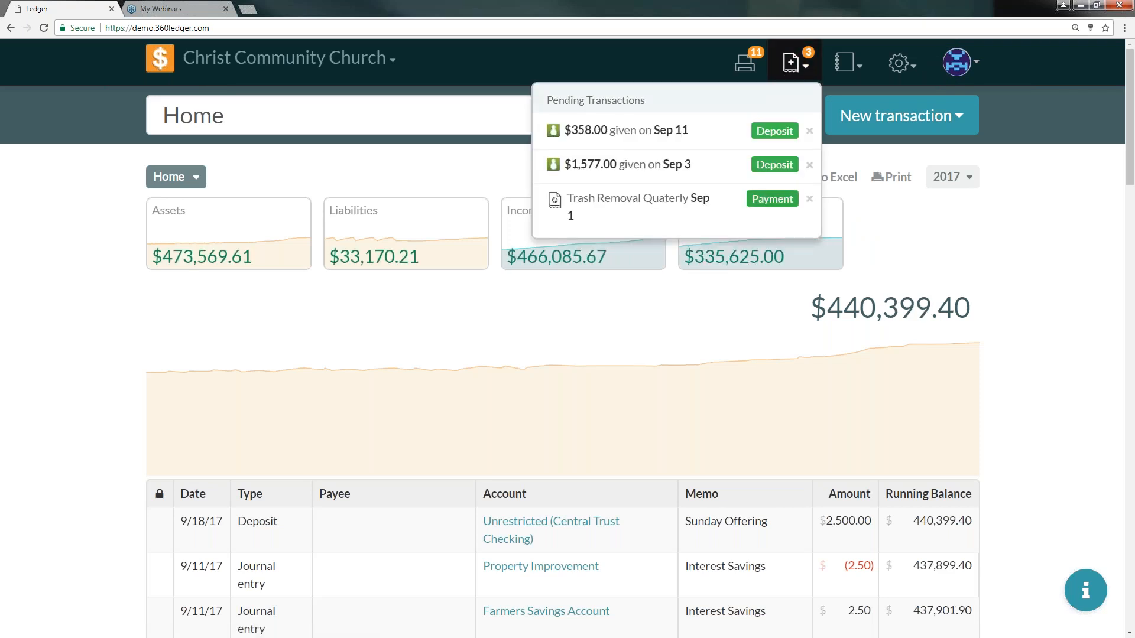
# - Post the pending Trash Removal Quaterly payment, dated 09/11/2017 with both amounts set to 78
pyautogui.click(771, 200)
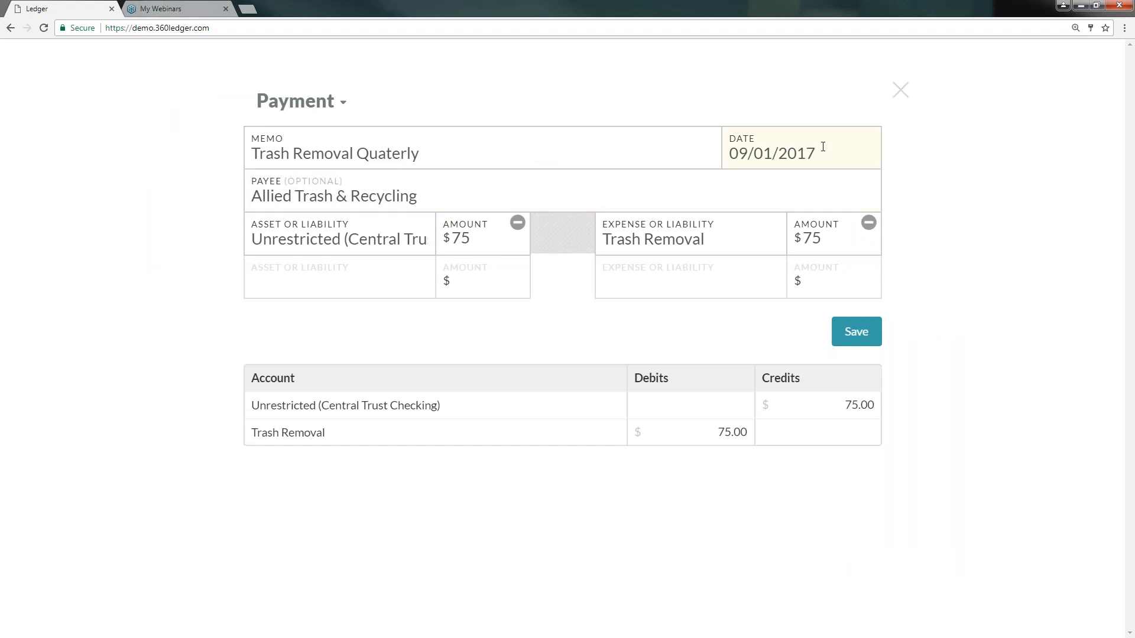
pyautogui.click(823, 148)
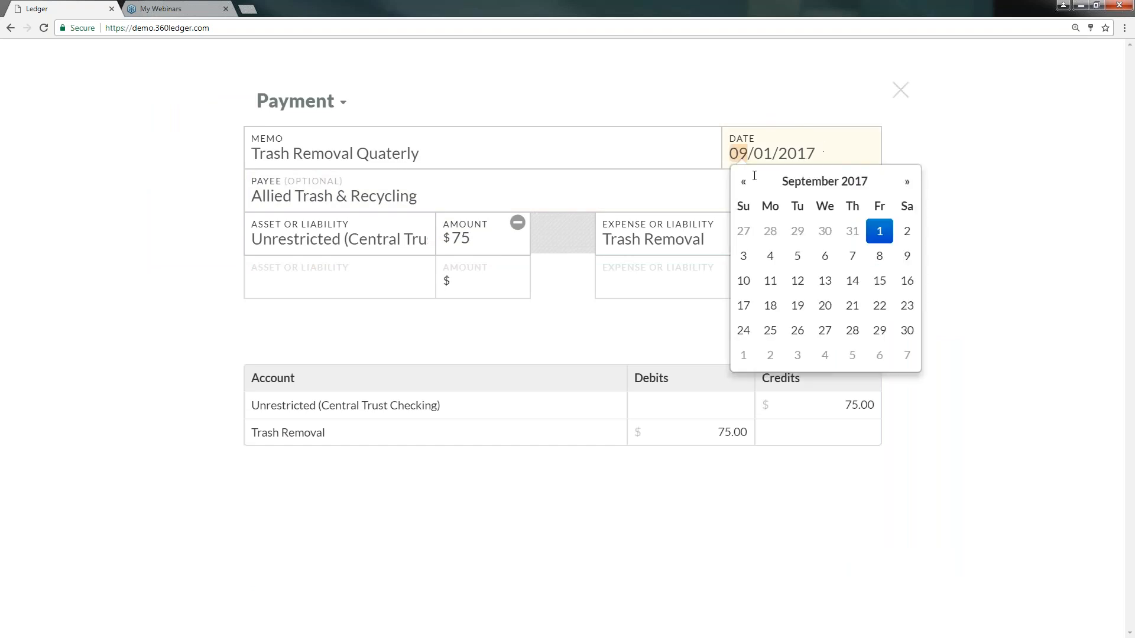
pyautogui.click(770, 281)
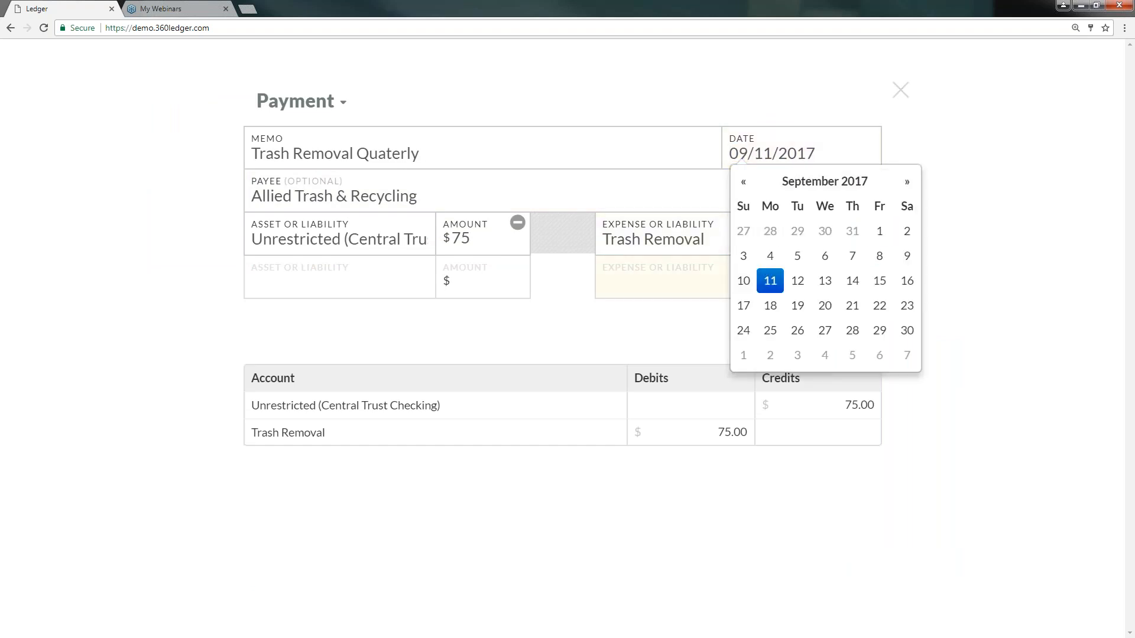
pyautogui.moveTo(477, 239); pyautogui.dragTo(456, 233)
pyautogui.write('8')
pyautogui.click(825, 235)
pyautogui.press('BackSpace')
pyautogui.write('8')
pyautogui.click(855, 330)
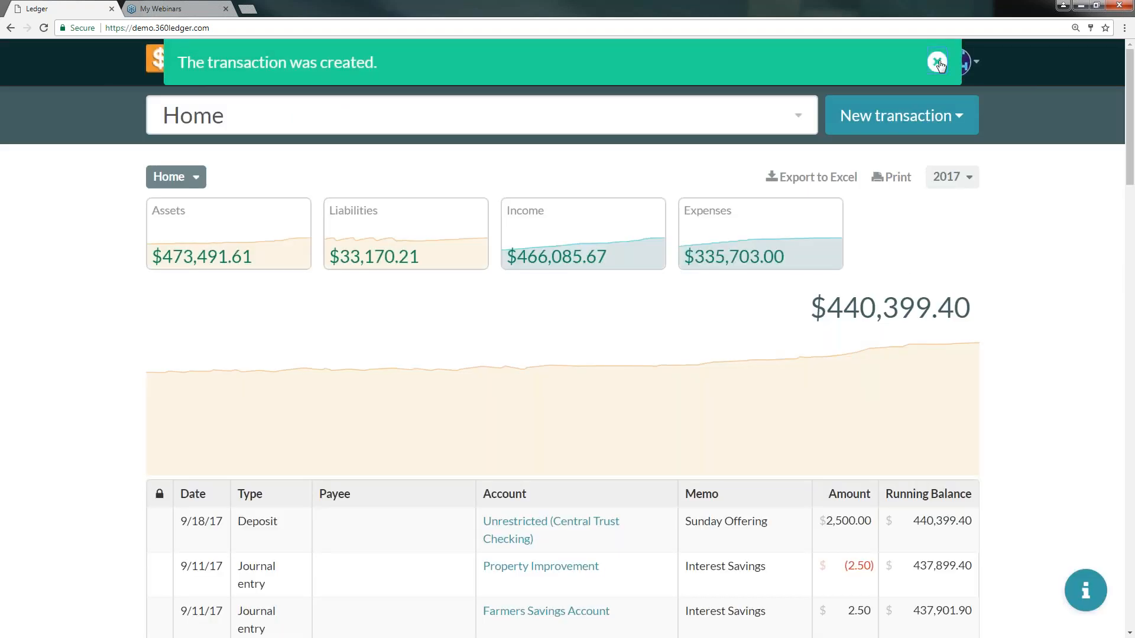
# - Post the pending $358 deposit with memo Sunday Offering into the Unrestricted (Central Trust Checking) asset account
pyautogui.click(938, 62)
pyautogui.click(788, 66)
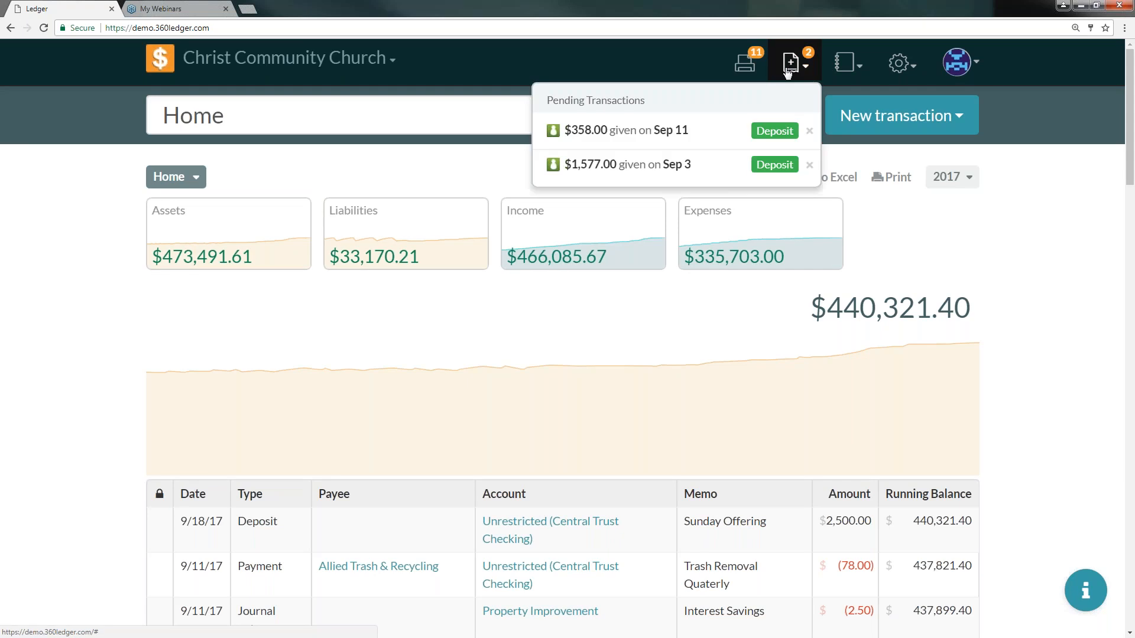
pyautogui.click(777, 131)
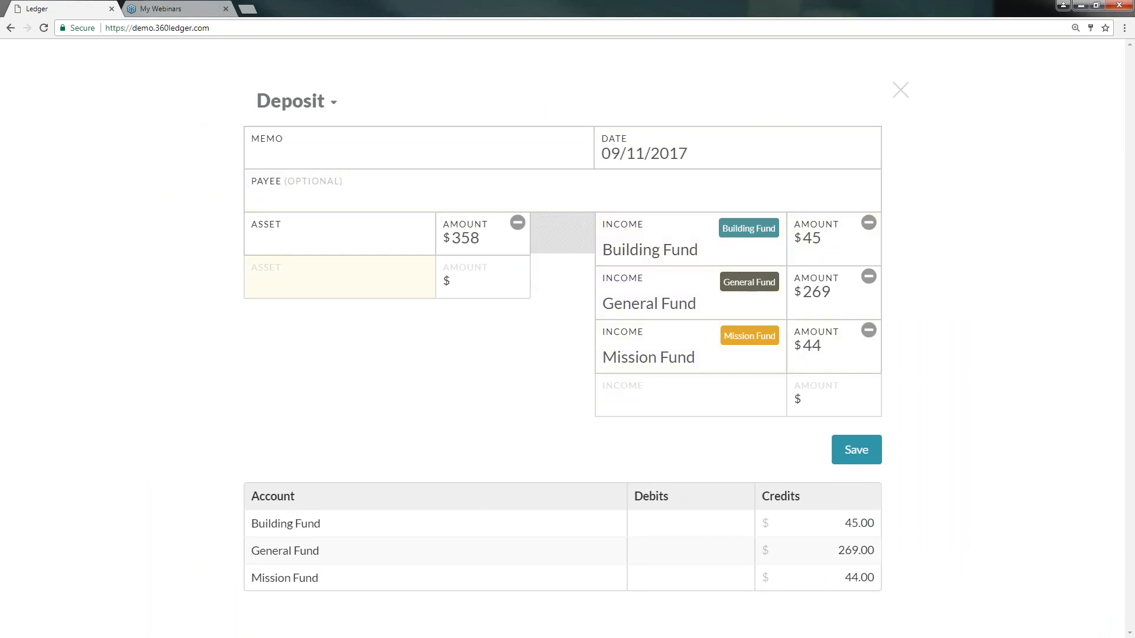
pyautogui.write('Sunday Offering')
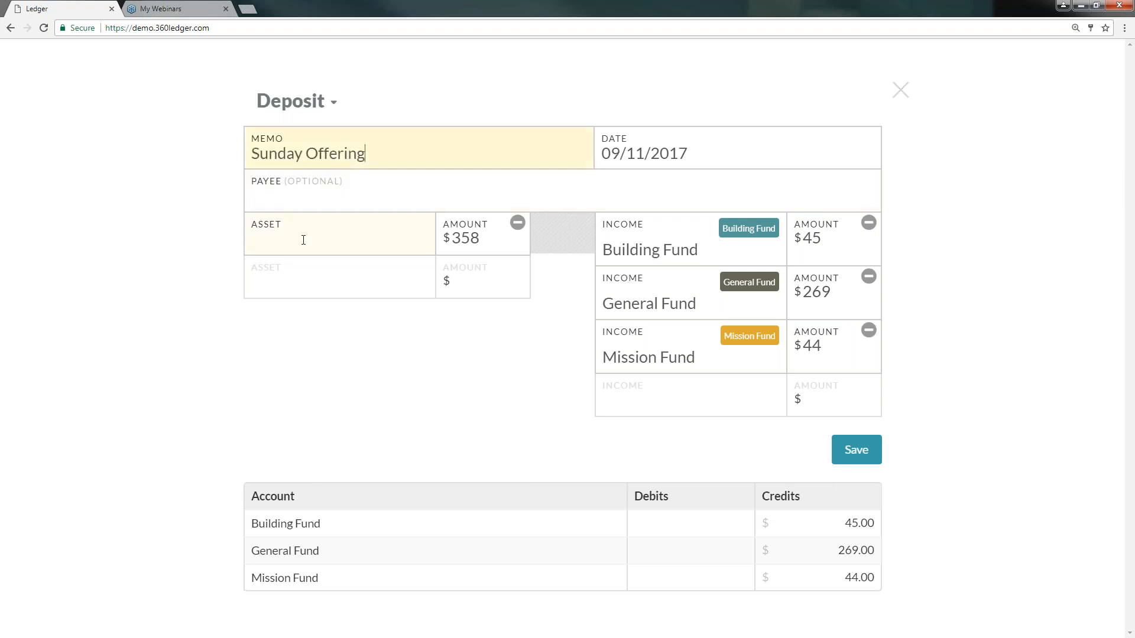
pyautogui.click(303, 240)
pyautogui.click(324, 295)
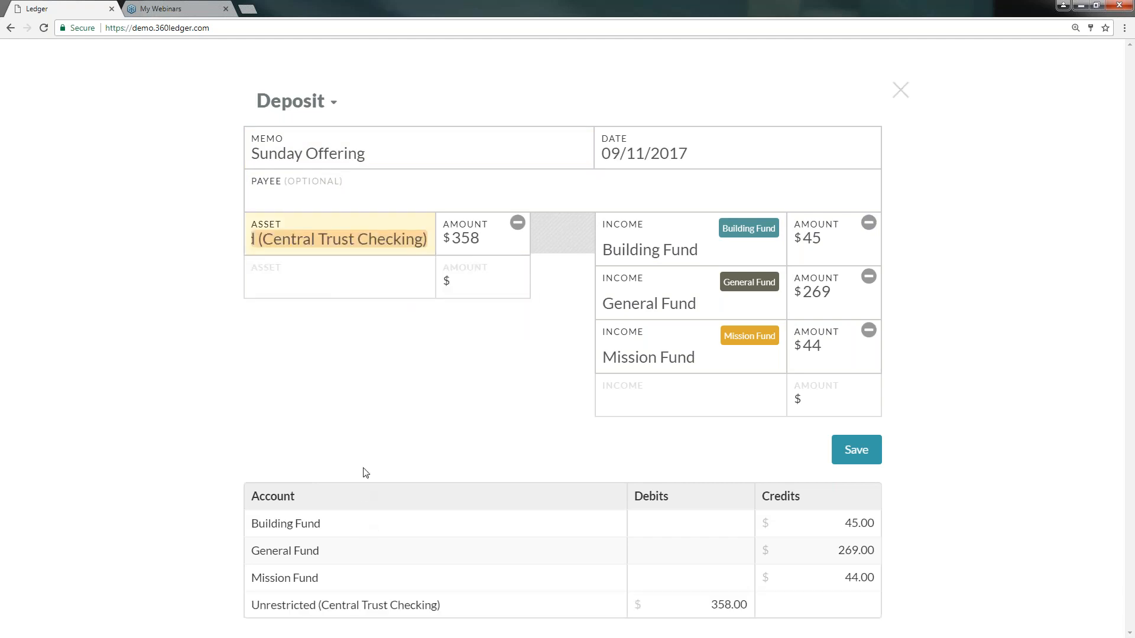
pyautogui.click(857, 450)
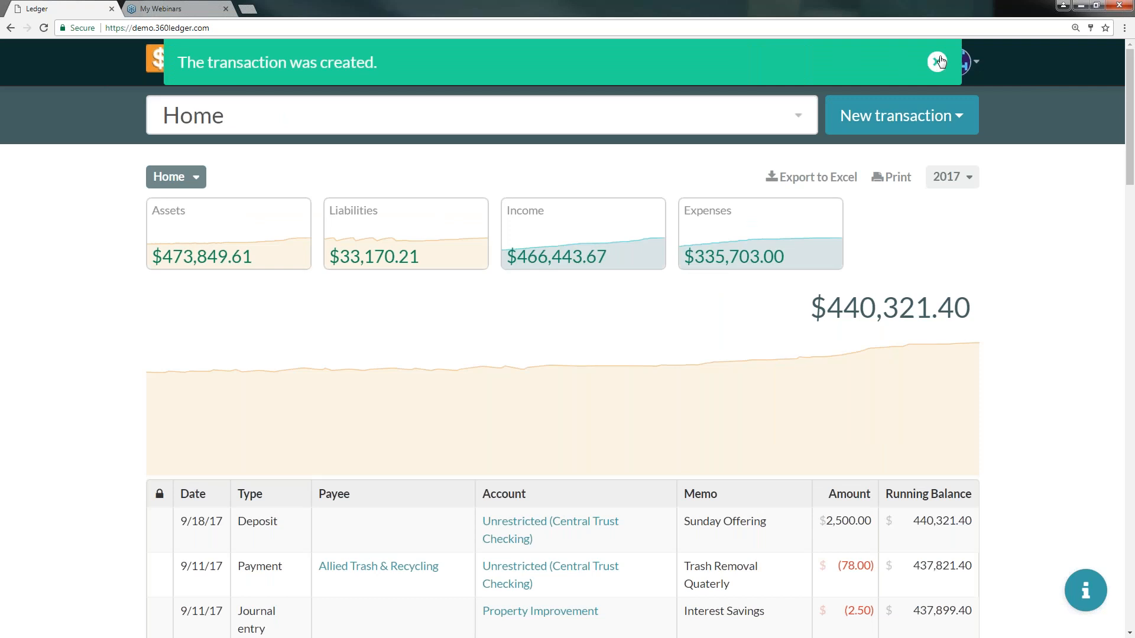
# - Post the pending $1,577 deposit with memo Sunday Offering into the Unrestricted (Central Trust Checking) asset account
pyautogui.click(937, 61)
pyautogui.click(793, 65)
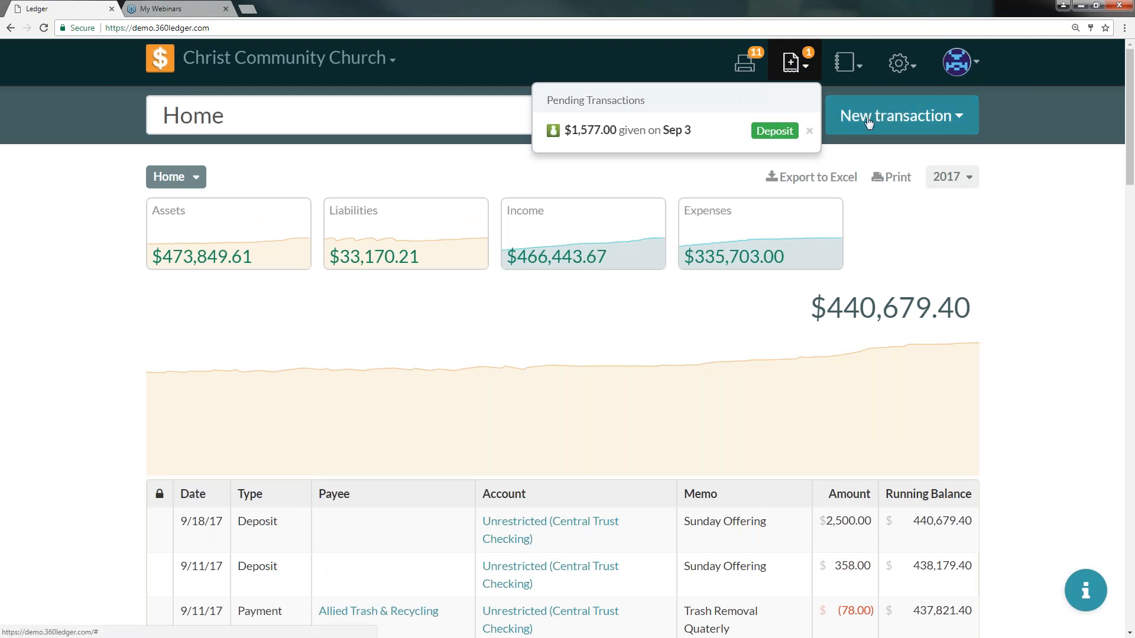
pyautogui.click(779, 132)
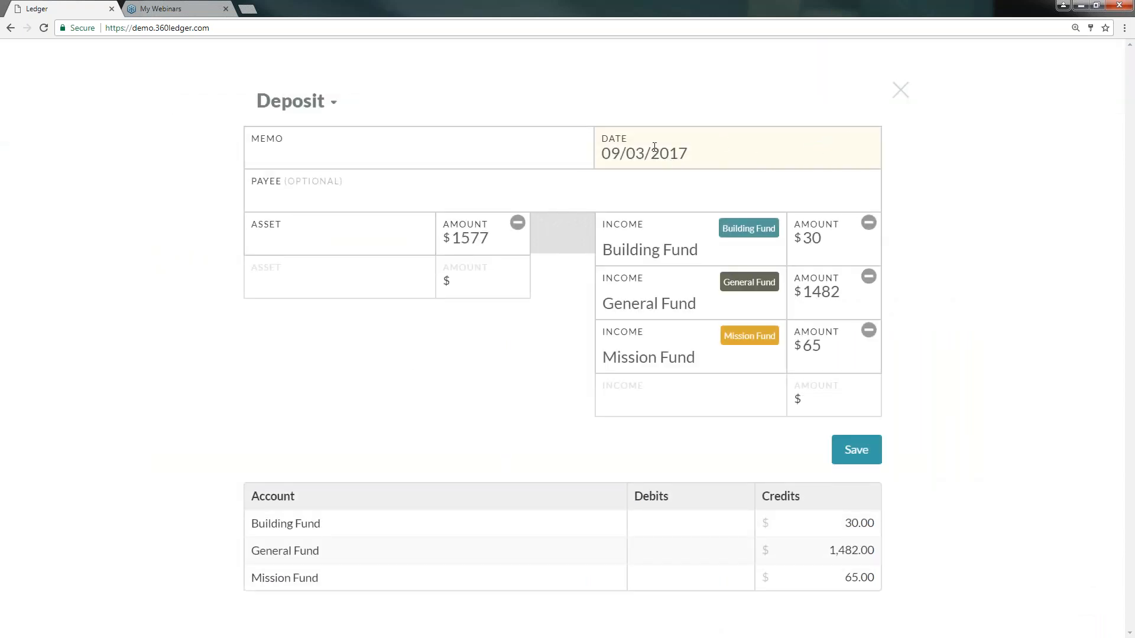
pyautogui.write('Sunday Off')
pyautogui.write('ei')
pyautogui.write('ring')
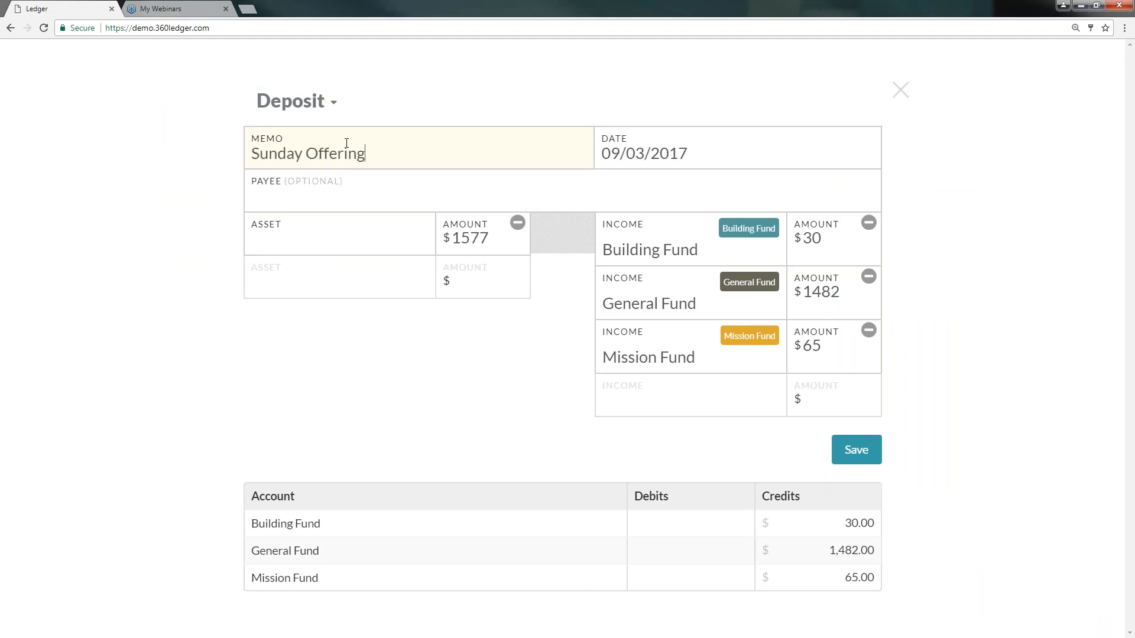
pyautogui.click(329, 234)
pyautogui.click(337, 289)
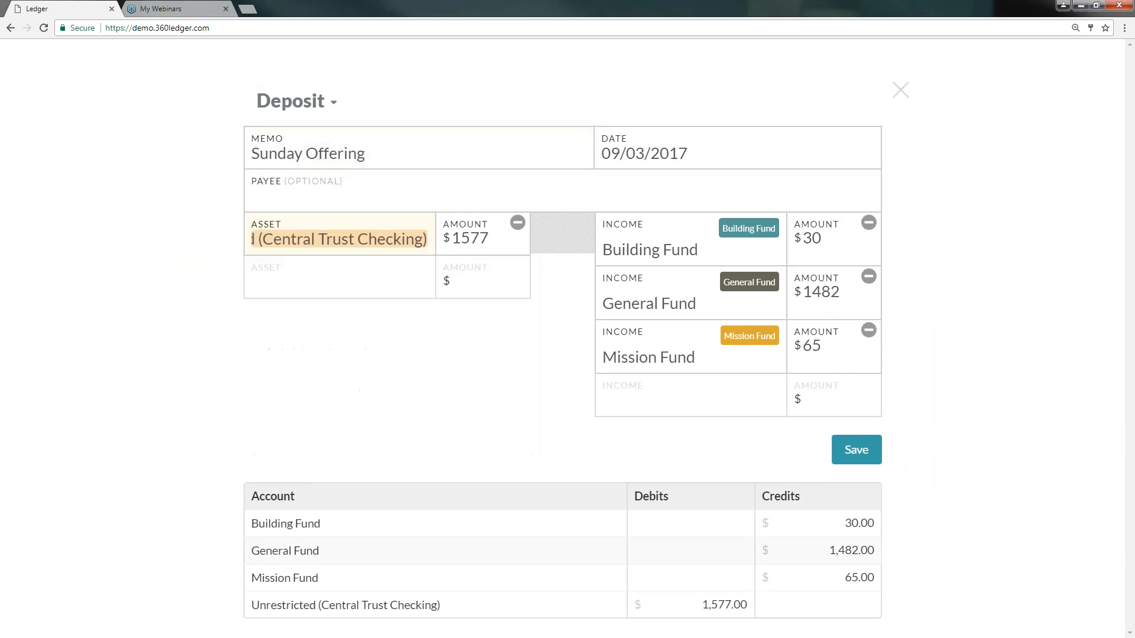
pyautogui.click(856, 450)
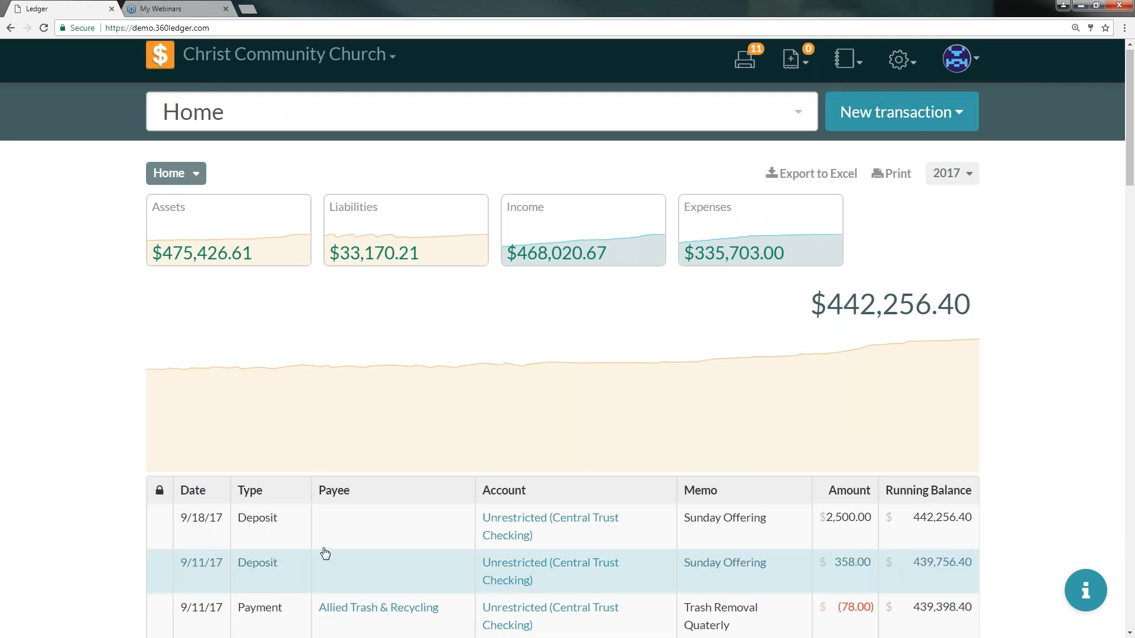
# - View the Ameren Electric payee's account summary from the ledger, then return home
pyautogui.scroll(-3, 331, 555)
pyautogui.scroll(-2, 363, 540)
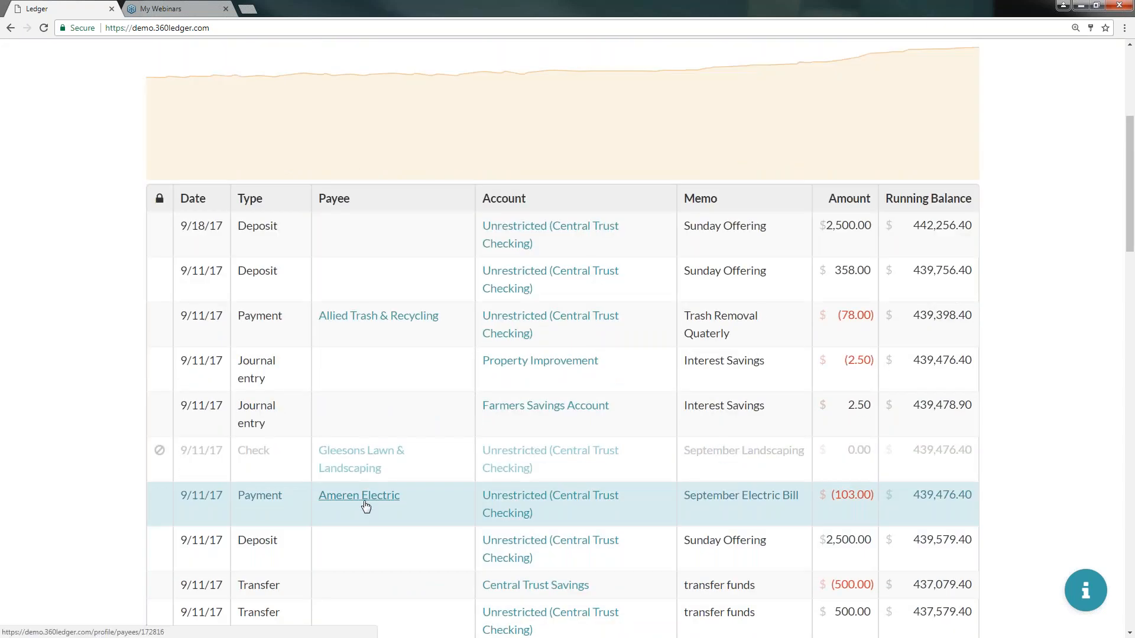
pyautogui.click(362, 504)
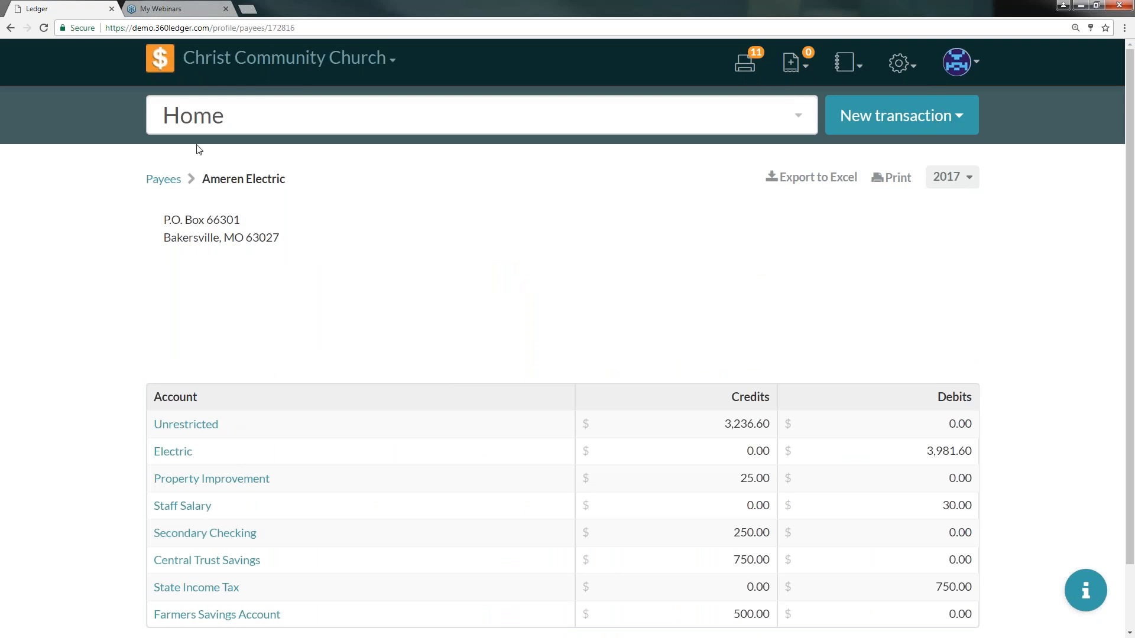
pyautogui.click(170, 65)
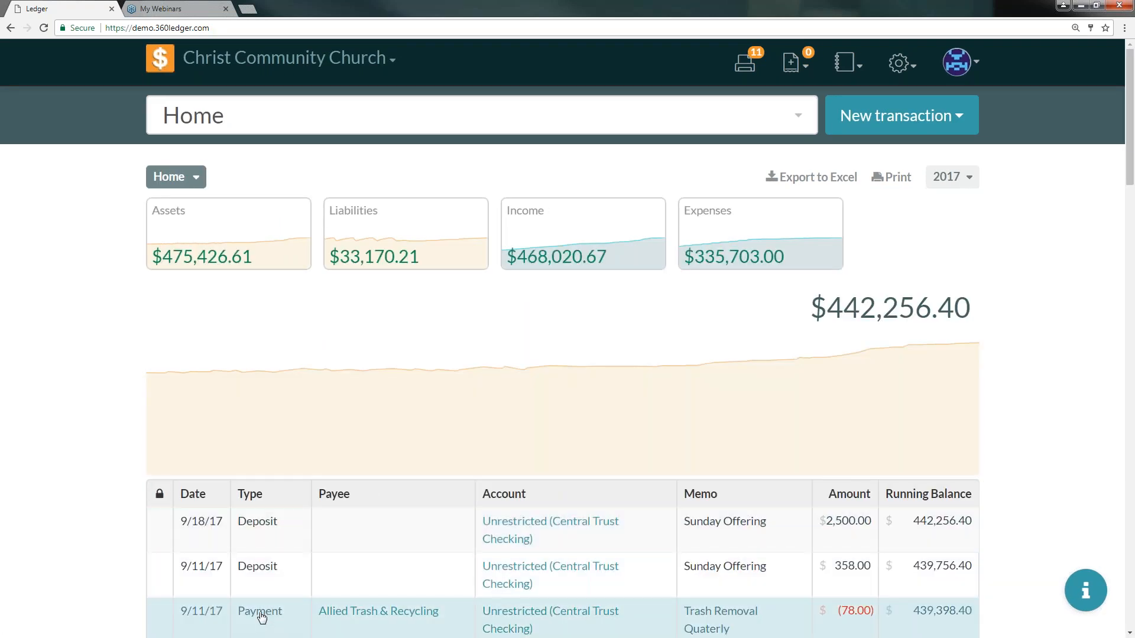
# - Edit the Trash Removal Quaterly payment to 75 on both sides with amendment memo "changed entered amount" and save
pyautogui.click(262, 618)
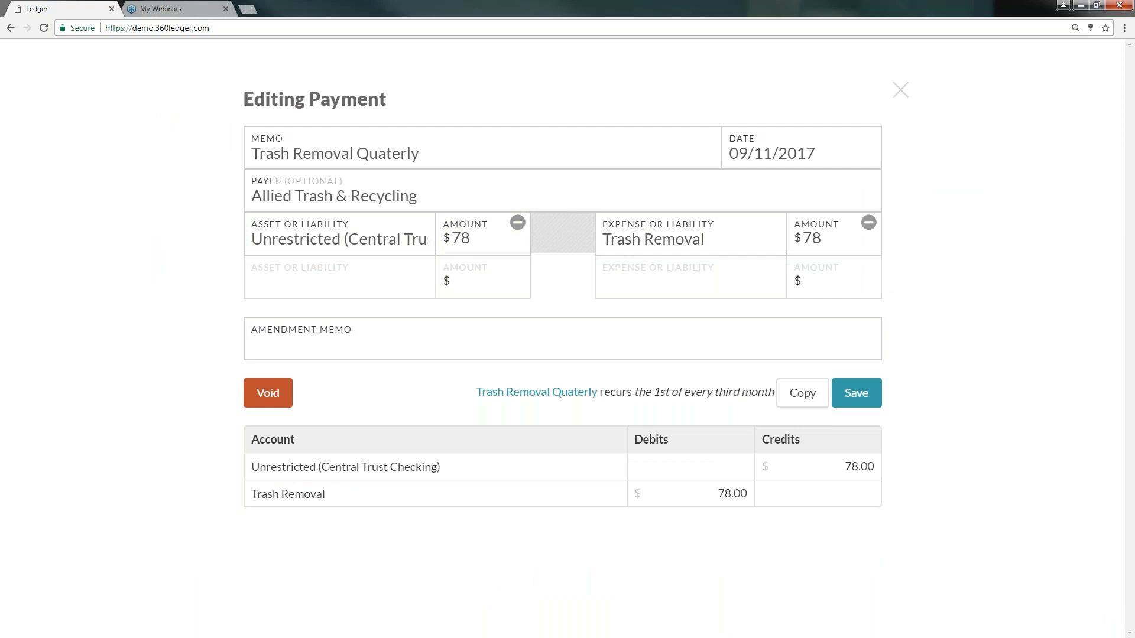
pyautogui.click(476, 238)
pyautogui.press('BackSpace')
pyautogui.write('5')
pyautogui.click(832, 243)
pyautogui.press('BackSpace')
pyautogui.write('5')
pyautogui.click(334, 329)
pyautogui.write('changed ')
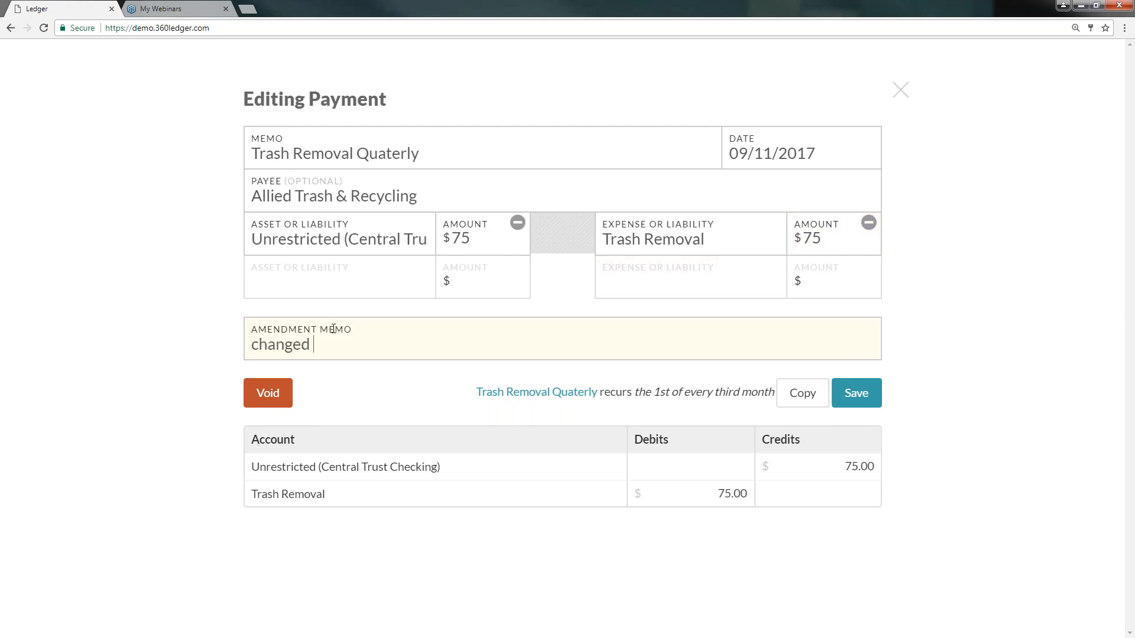
pyautogui.write('entered amount')
pyautogui.click(856, 393)
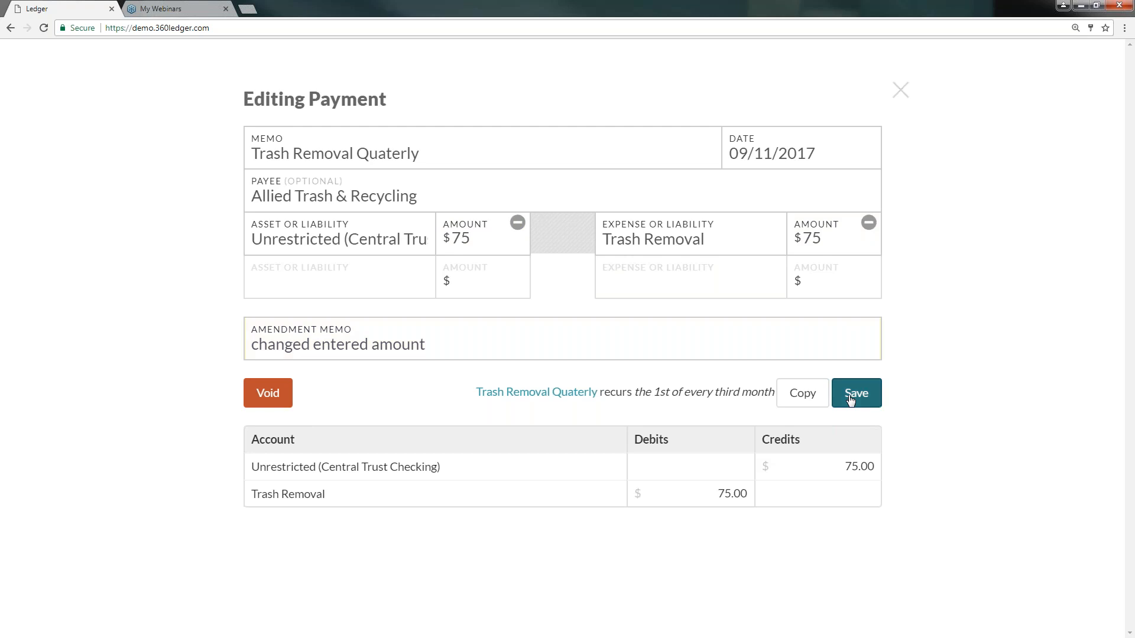
pyautogui.click(936, 62)
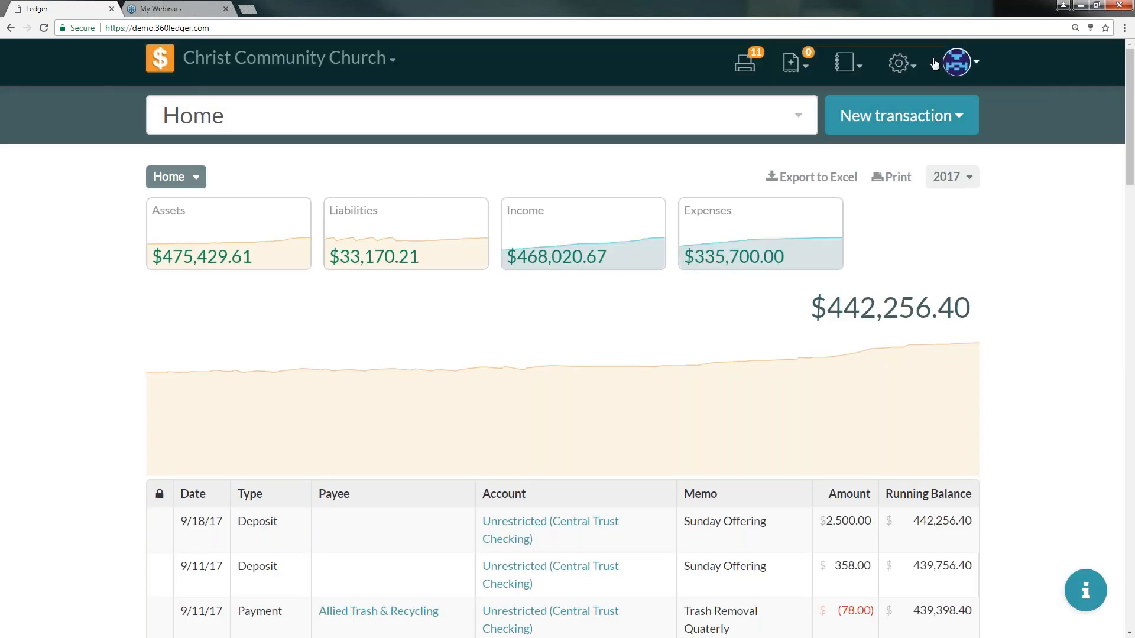
# - Open the Imported Transactions settings page
pyautogui.click(845, 62)
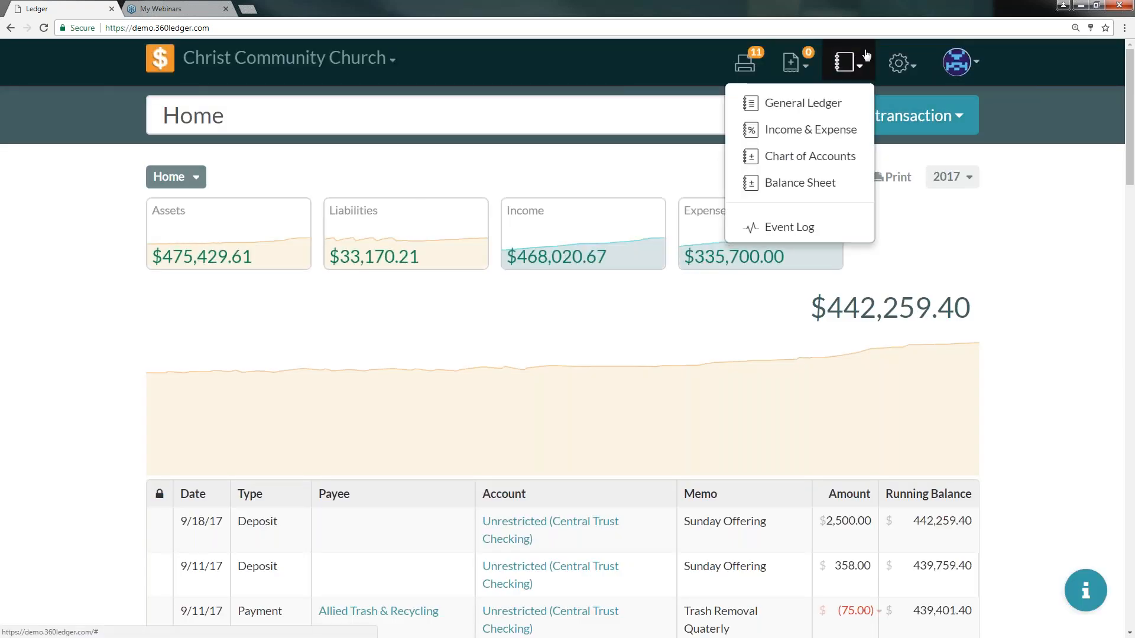
pyautogui.click(899, 62)
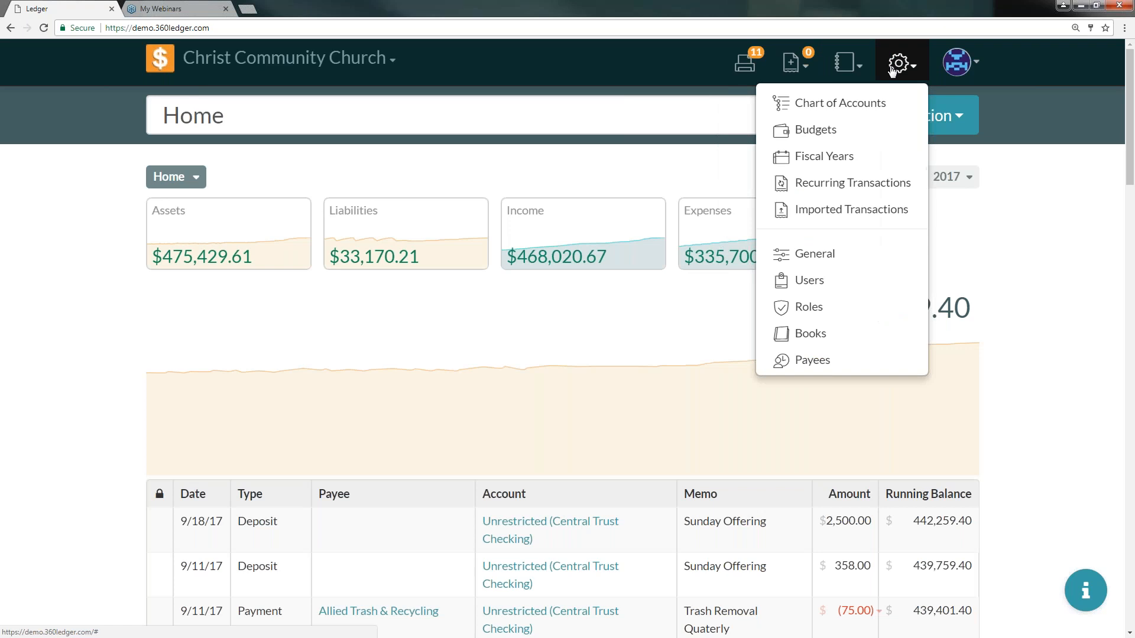
pyautogui.click(837, 209)
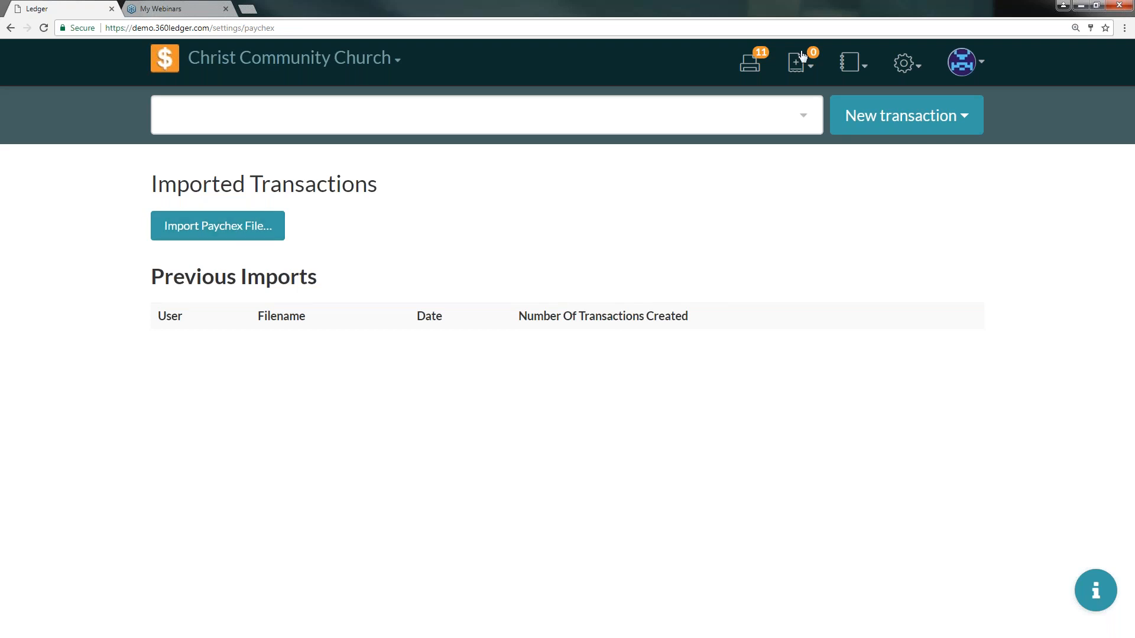
# - Review the General Settings page and its check style options, then return home
pyautogui.click(863, 66)
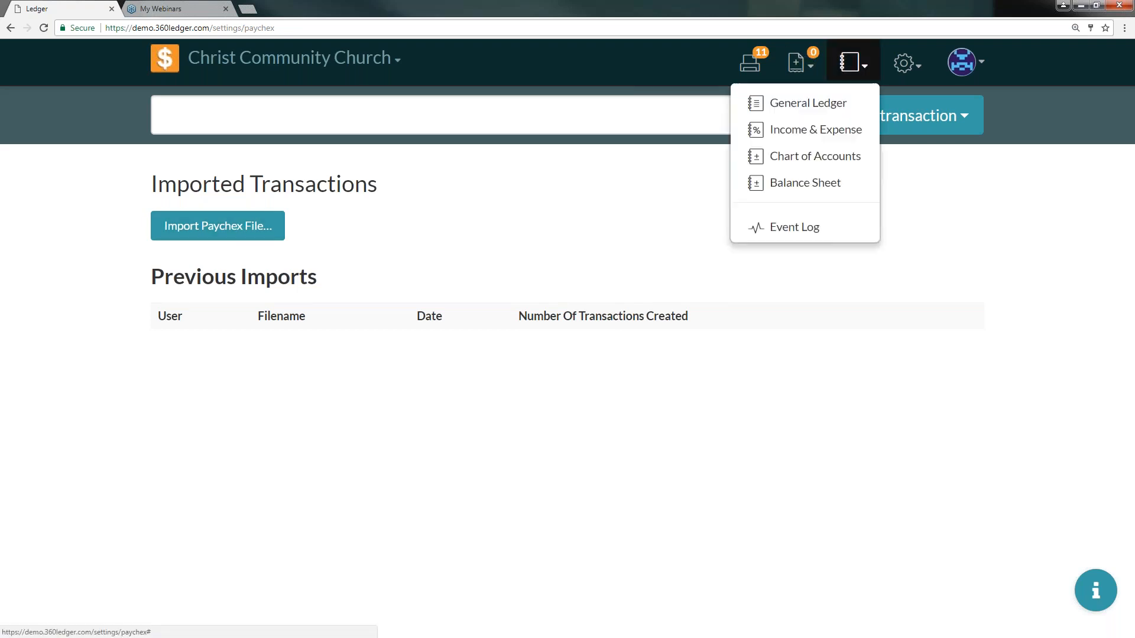
pyautogui.click(905, 63)
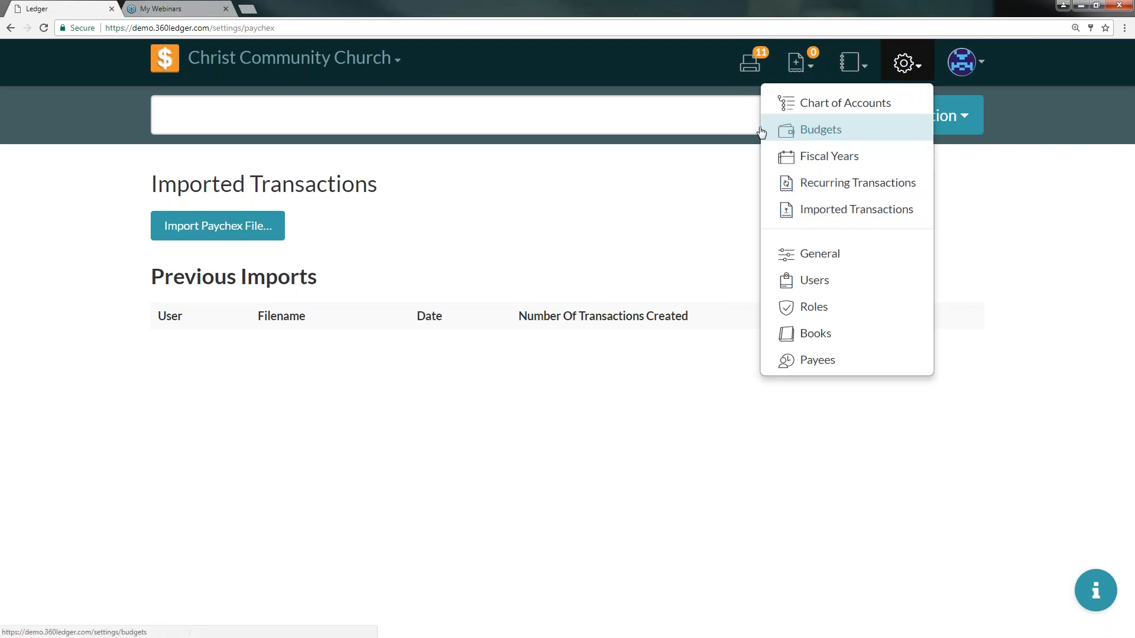
pyautogui.click(840, 251)
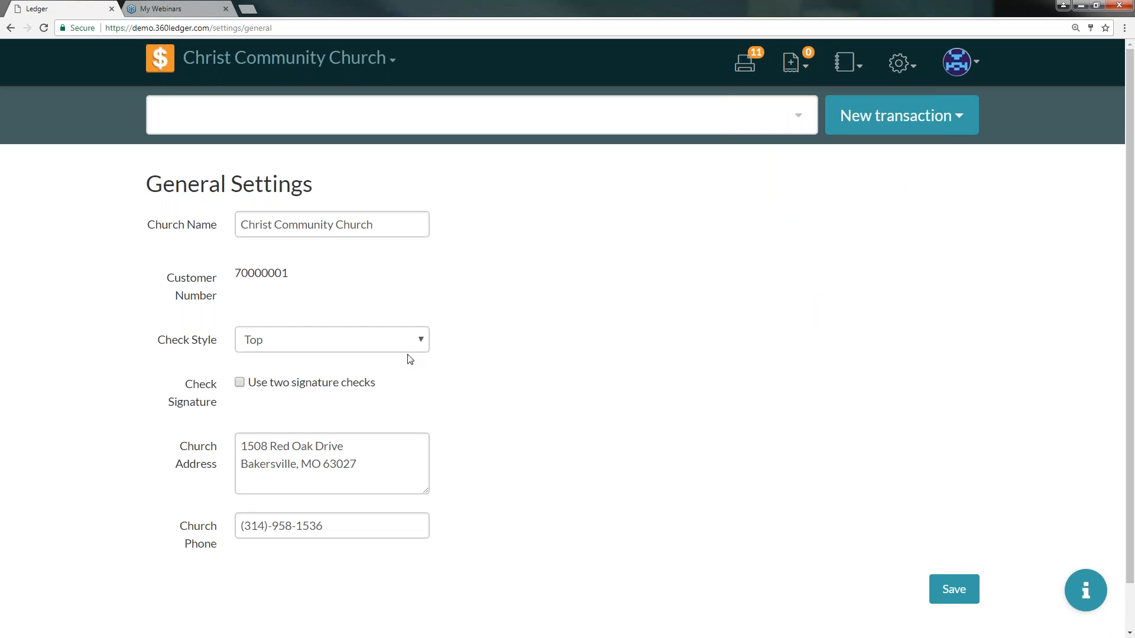
pyautogui.click(424, 342)
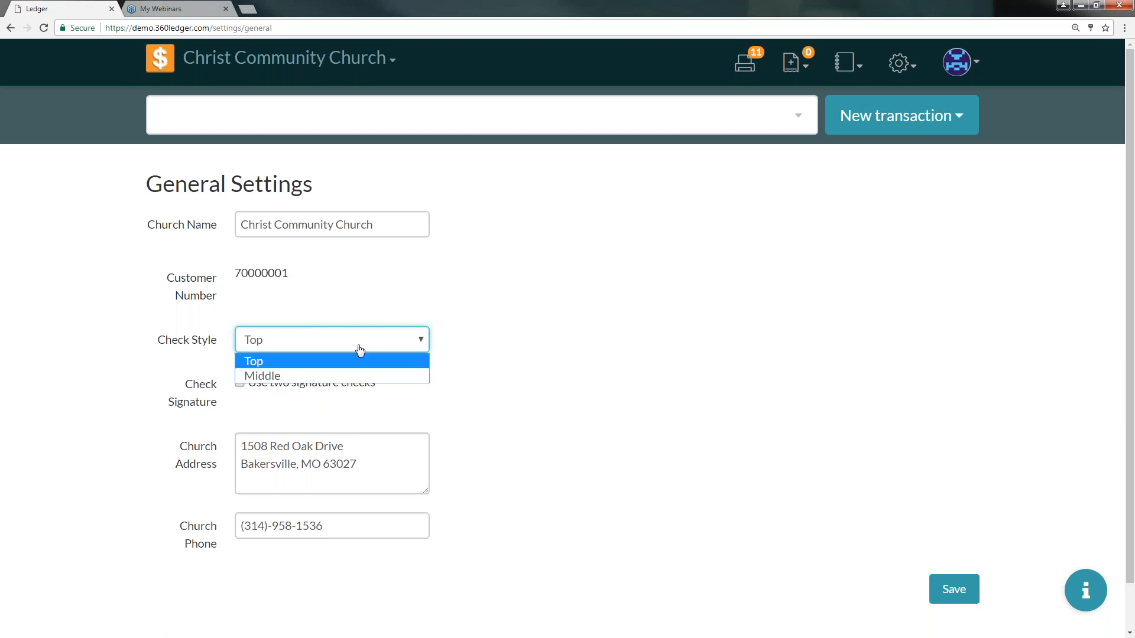
pyautogui.click(421, 339)
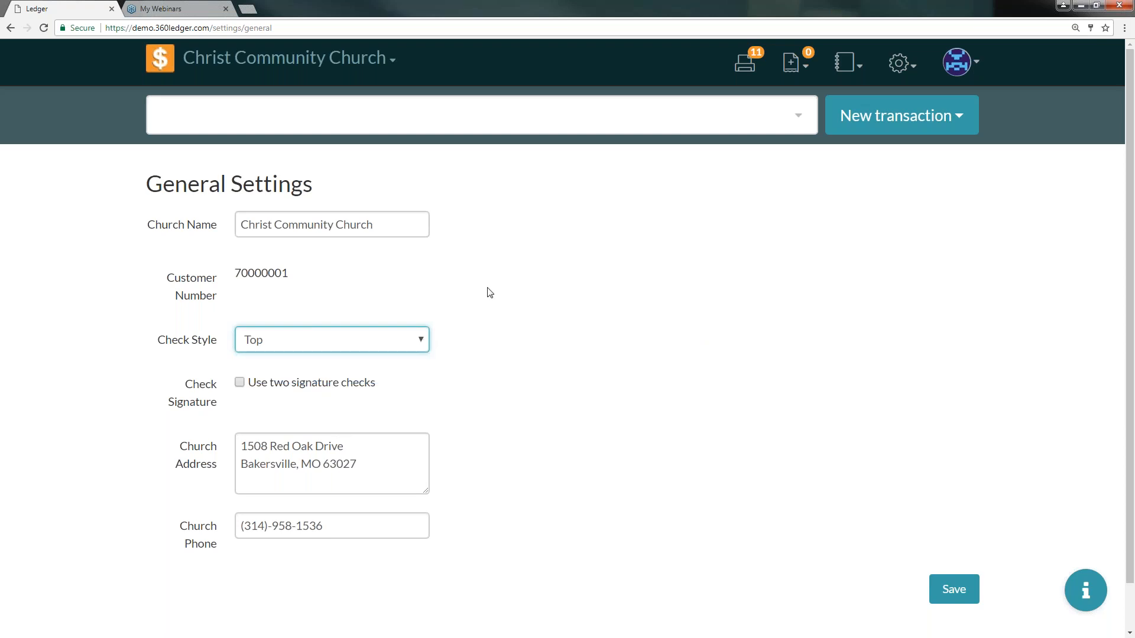
pyautogui.click(160, 64)
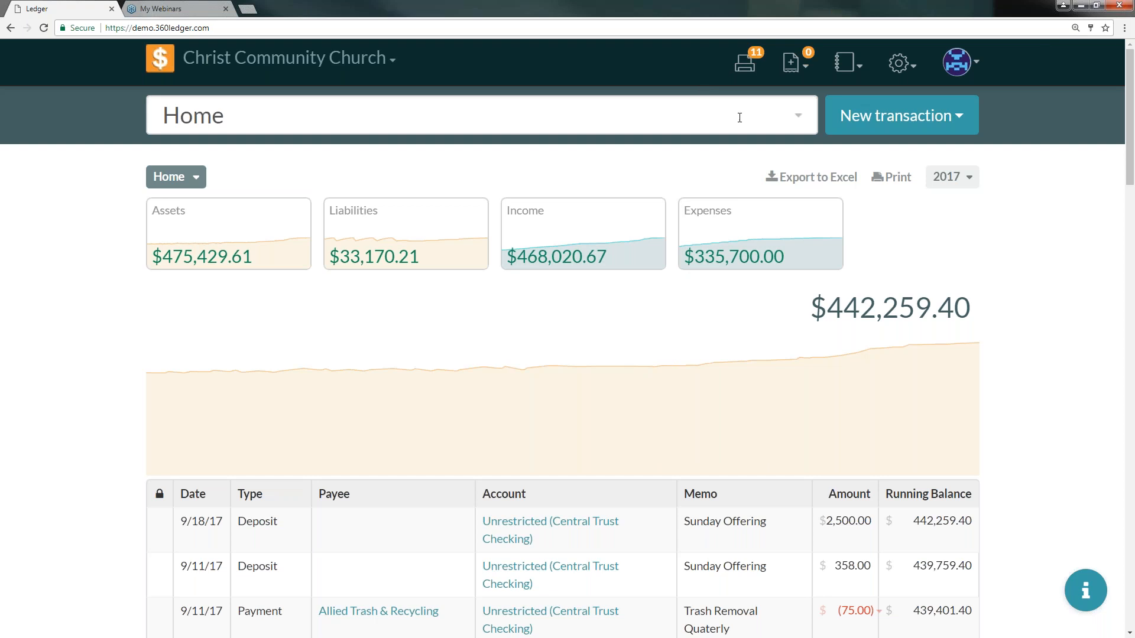
# - Filter the home ledger to Q1 2017 and January 2017, then reset the period to all of 2017
pyautogui.scroll(-3, 487, 461)
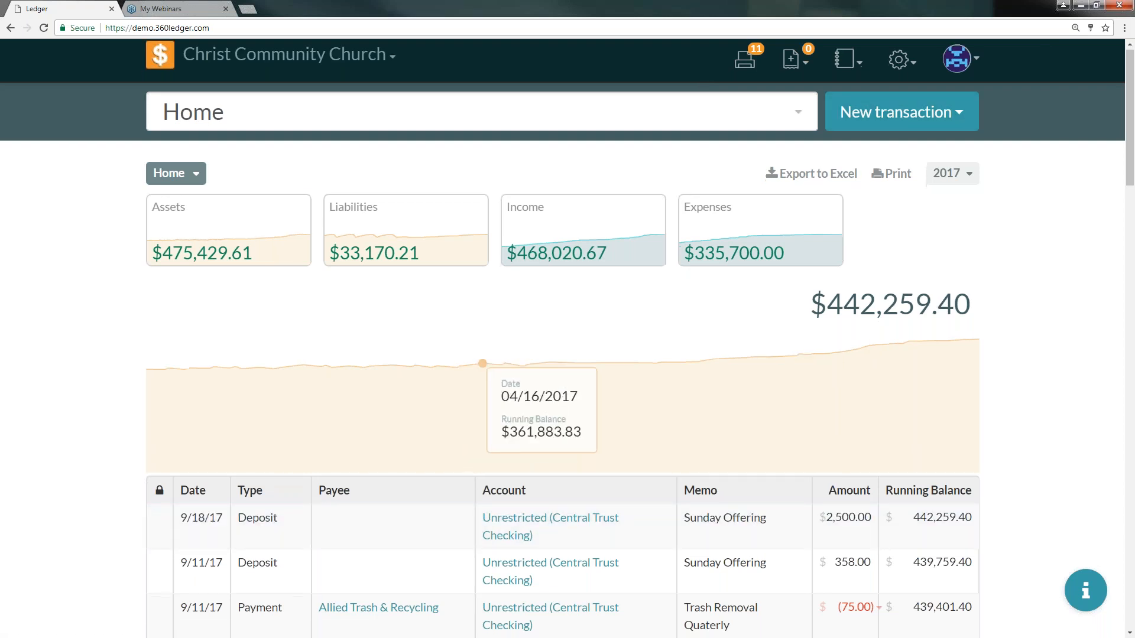
pyautogui.scroll(3, 575, 439)
pyautogui.click(957, 179)
pyautogui.click(708, 283)
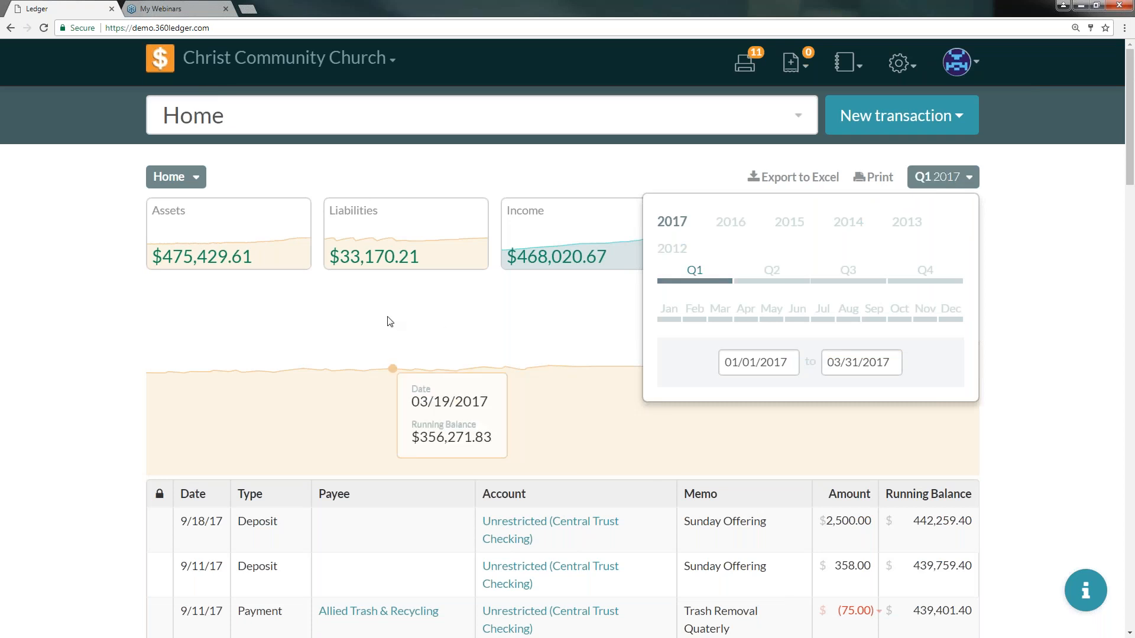
pyautogui.click(930, 188)
pyautogui.scroll(-3, 225, 419)
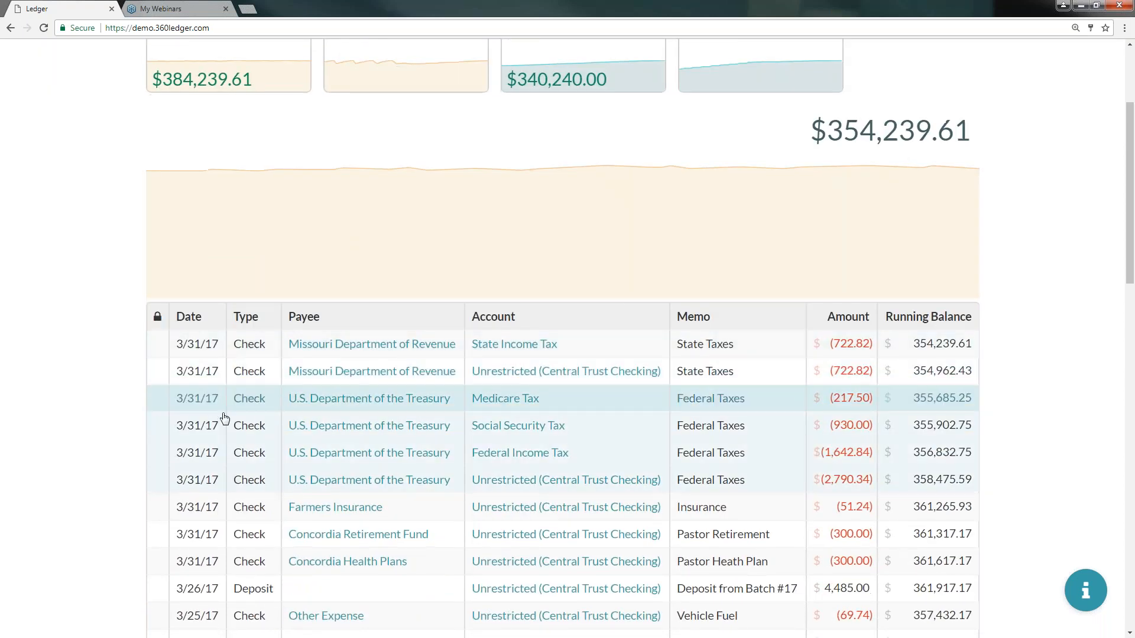
pyautogui.scroll(3, 1005, 256)
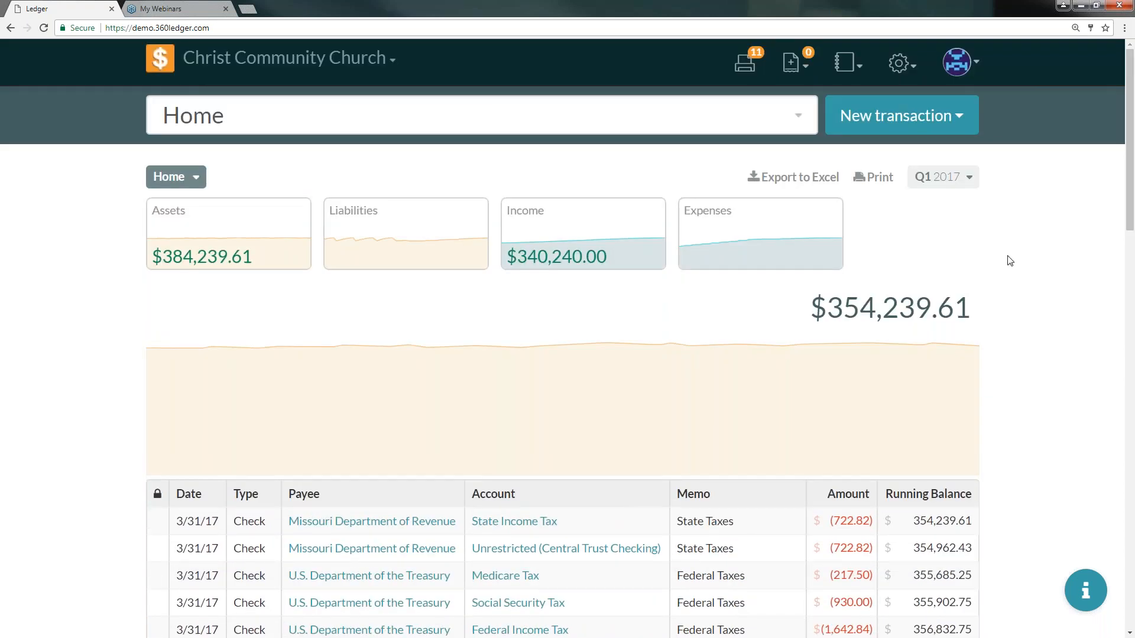
pyautogui.click(940, 179)
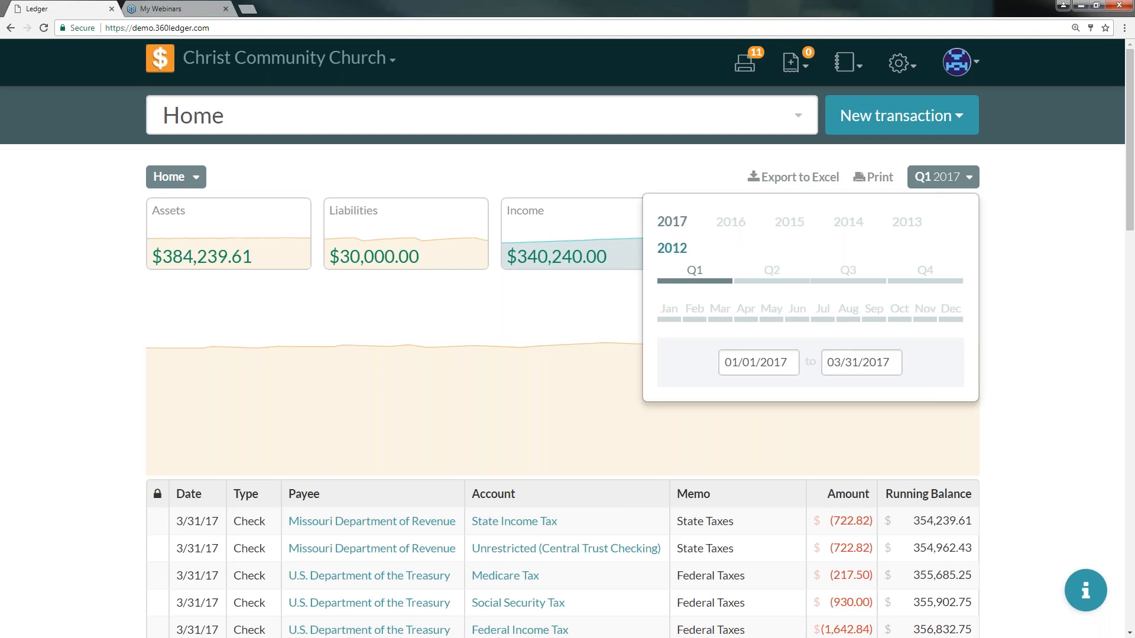
pyautogui.click(669, 313)
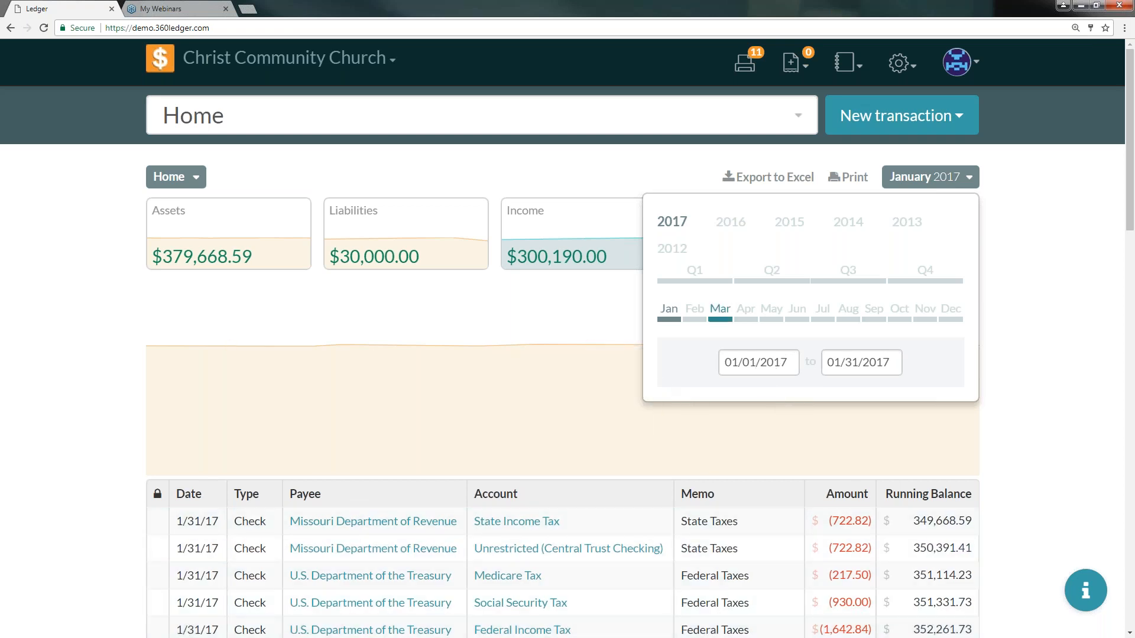
pyautogui.click(664, 225)
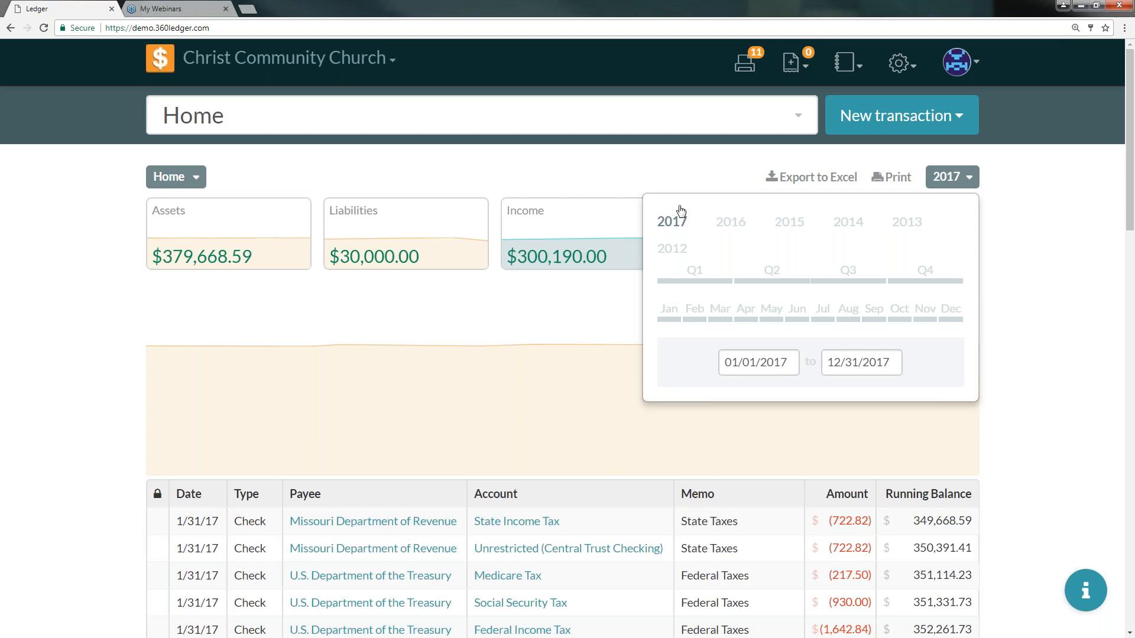
pyautogui.click(950, 176)
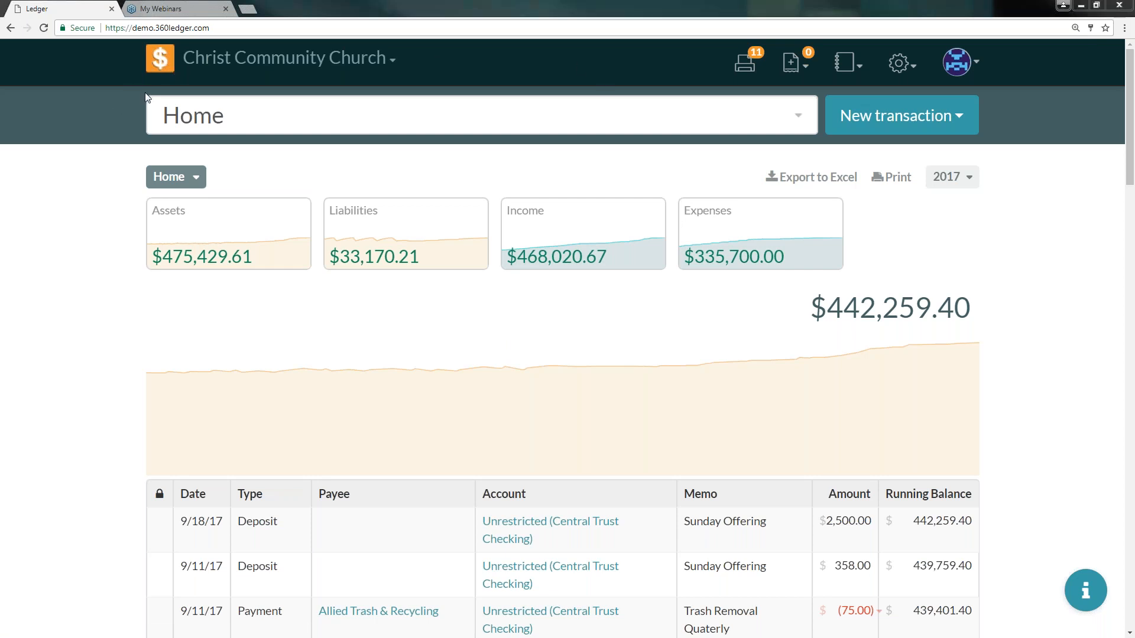
# - Switch to the presentation showing the Help System slide
pyautogui.hotkey('alt', 'Tab')
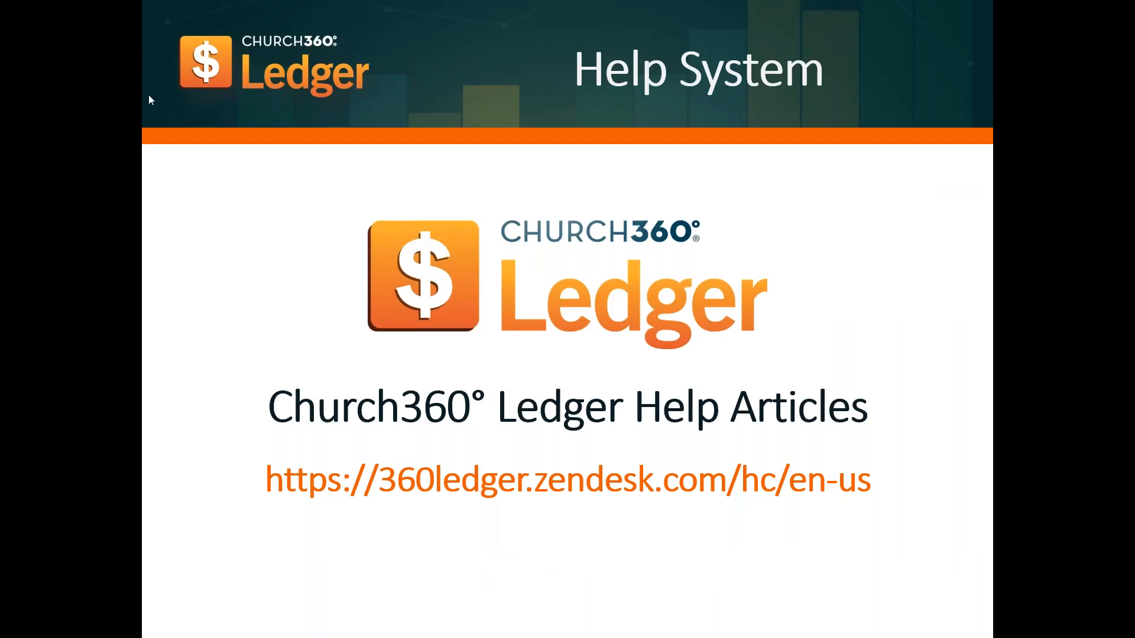